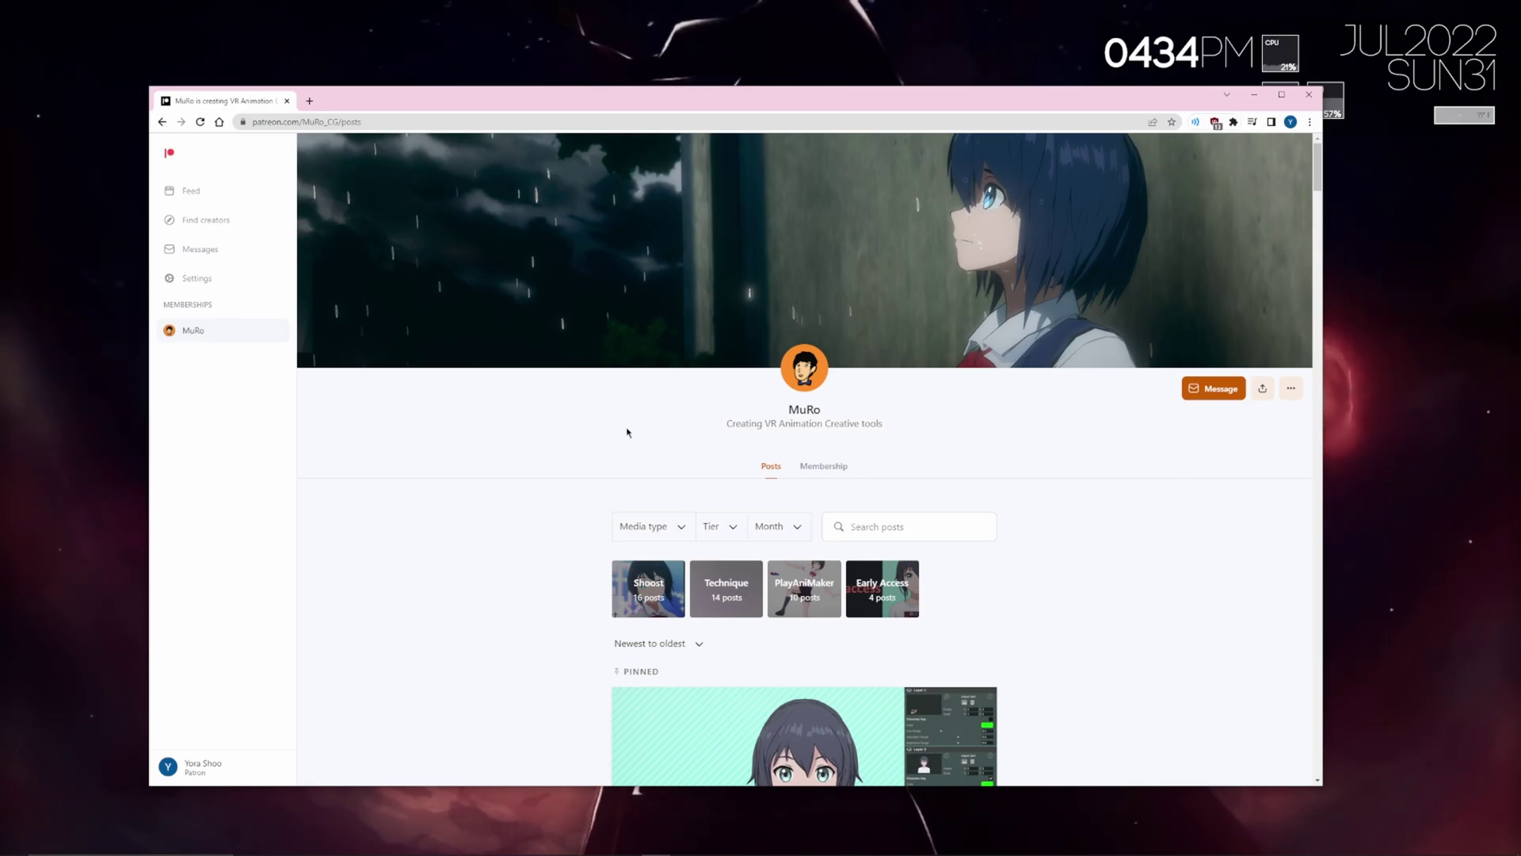
- Filter posts by the Early Access tag and download the Shoost_v0.6.0.zip attachment
scroll(627, 431, down, 5)
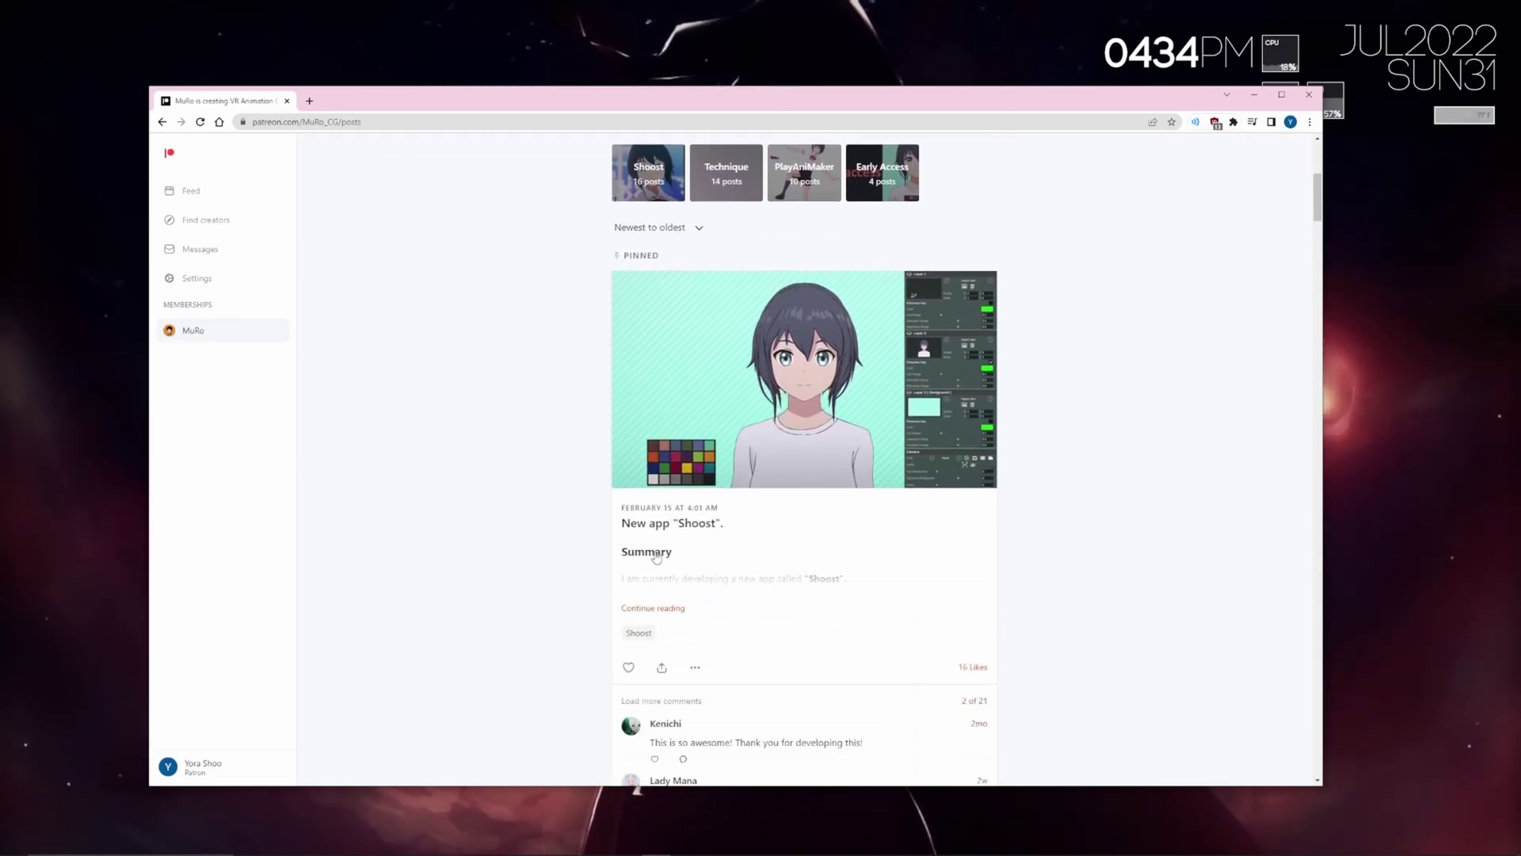
scroll(656, 556, up, 5)
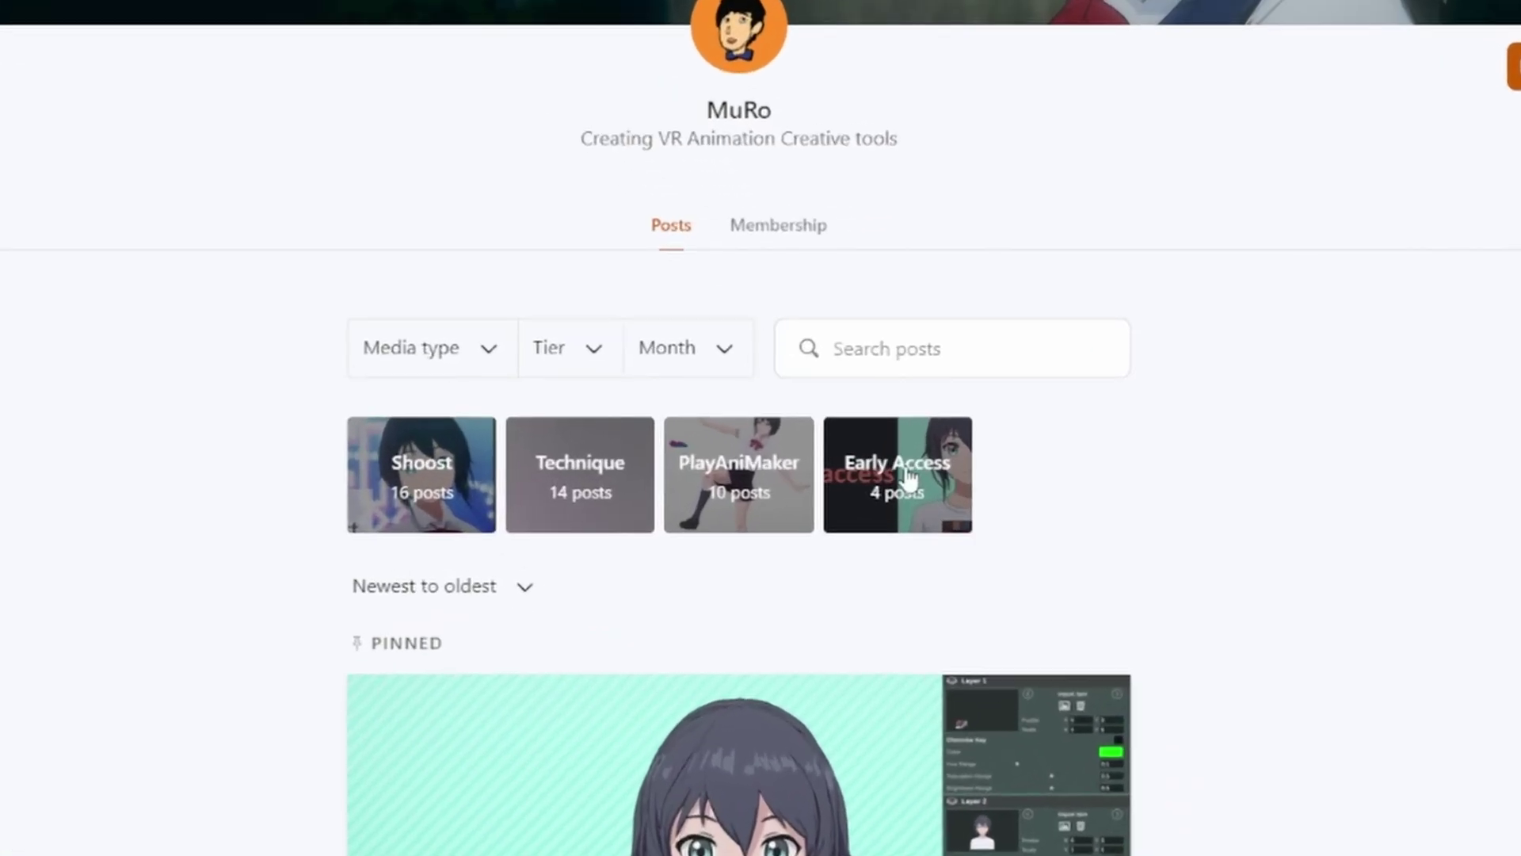
click(897, 475)
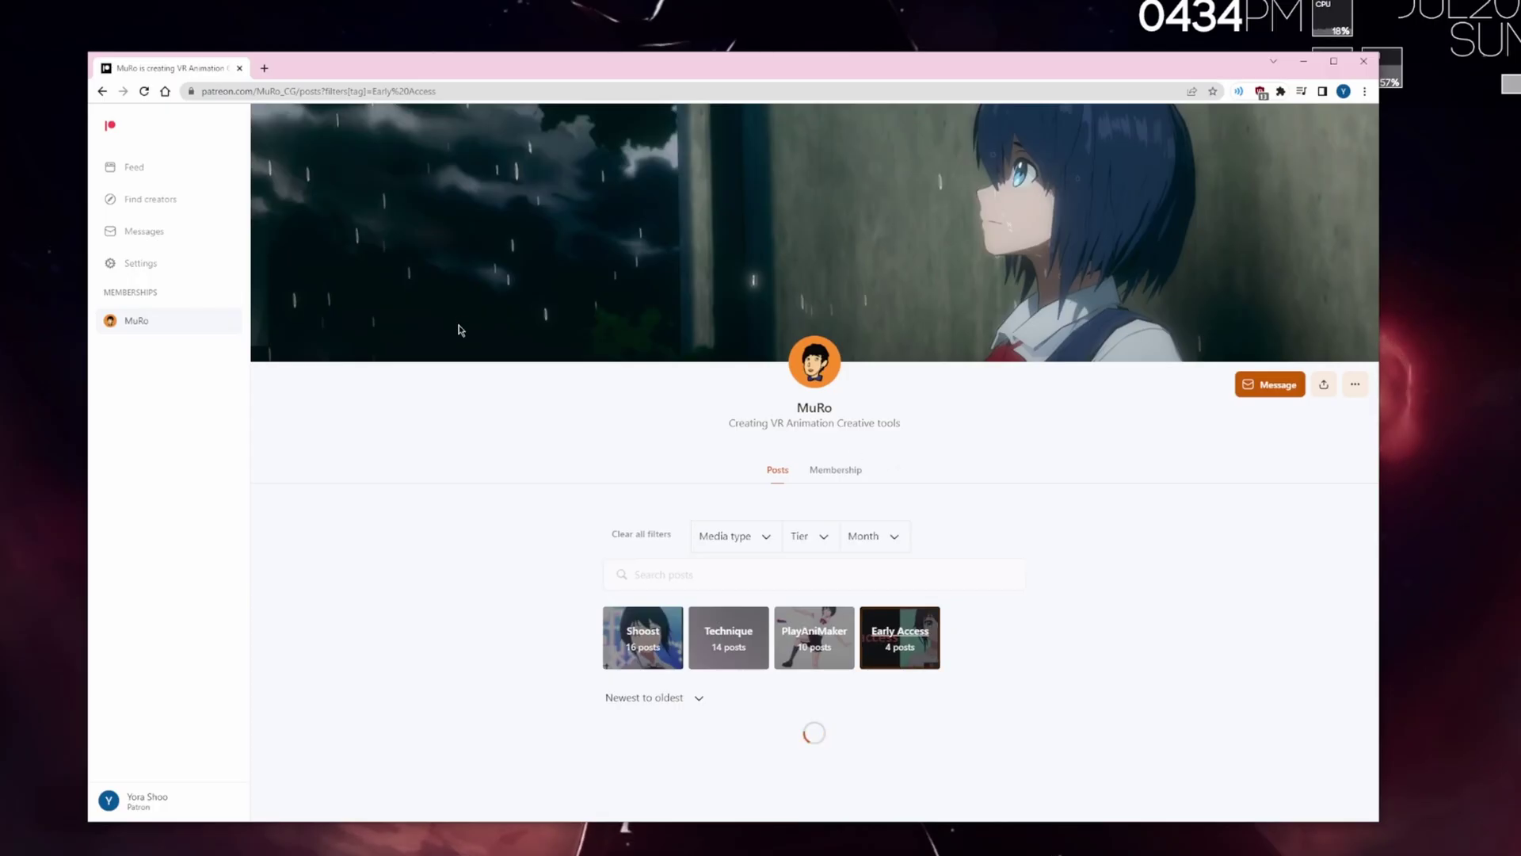
scroll(622, 507, down, 8)
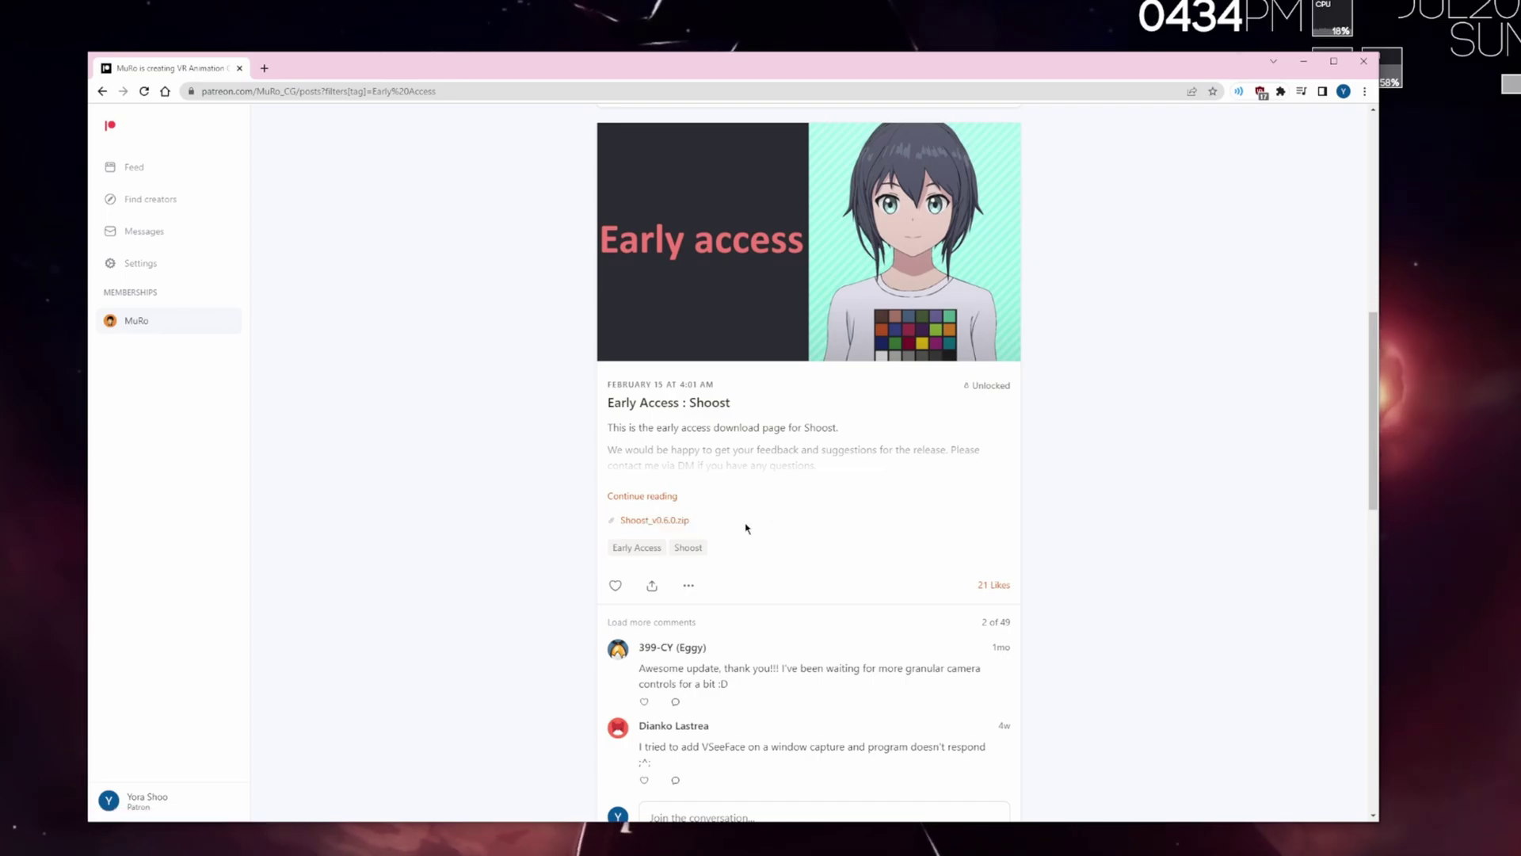
click(674, 524)
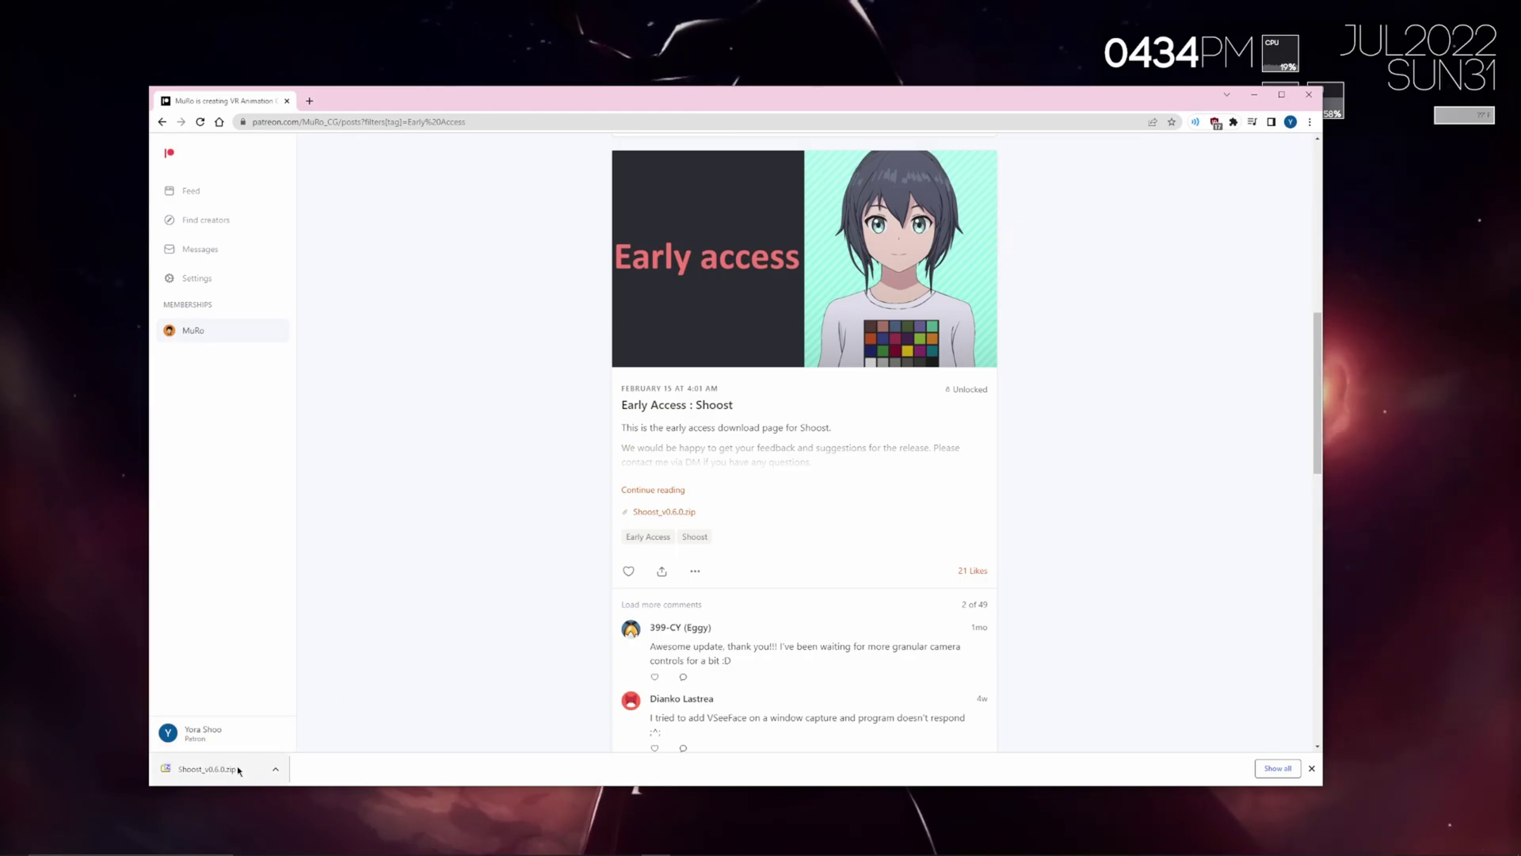
- Open the downloaded zip in 7-Zip and extract the Shoost_v0.6.0 folder to Documents\Apps
click(239, 771)
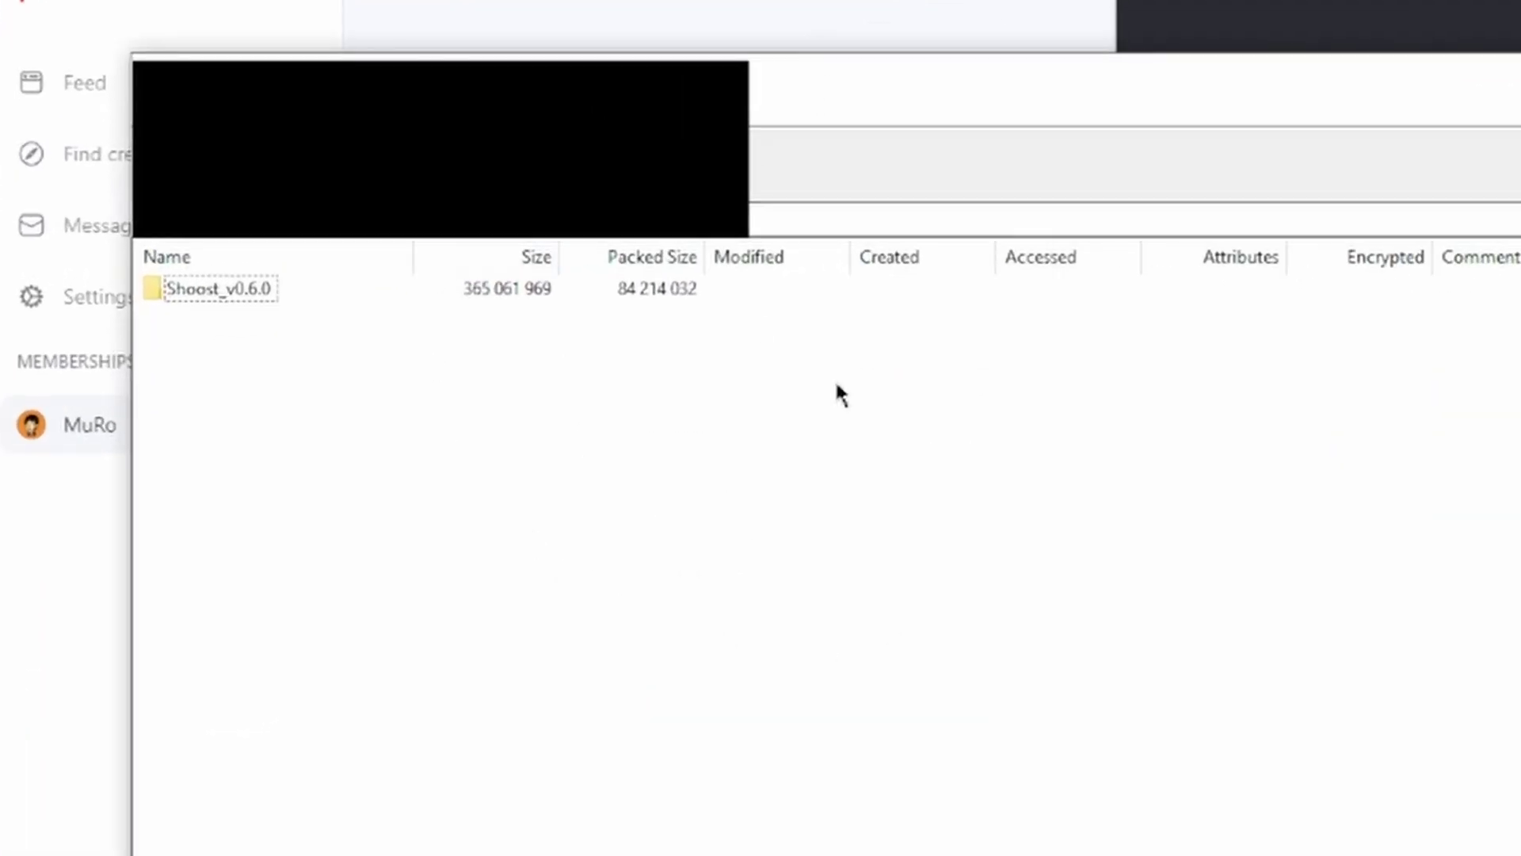
click(241, 287)
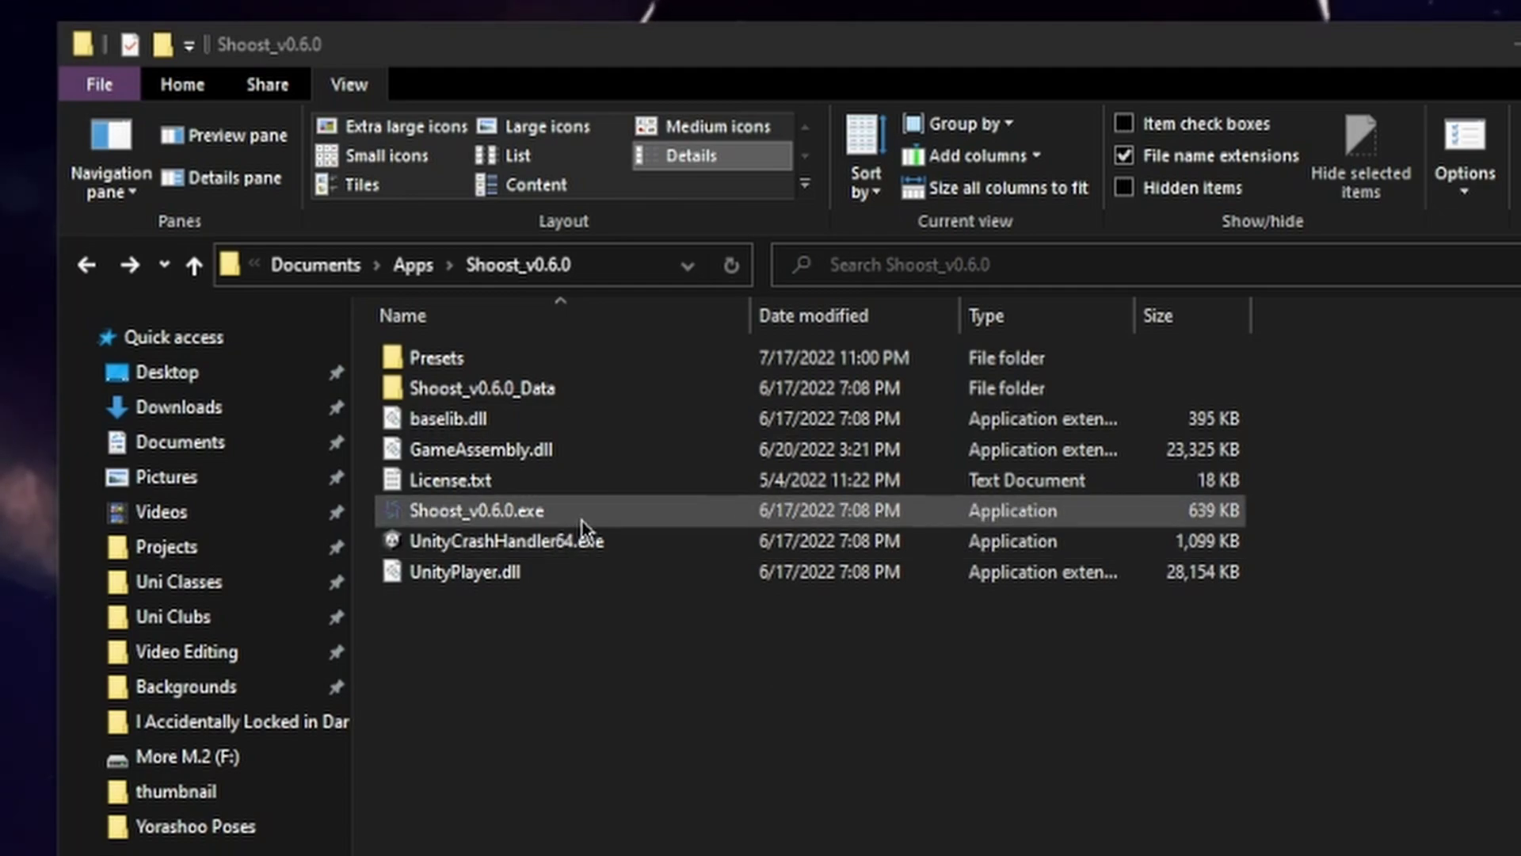
- Start Shoost_v0.6.0.exe from the extracted Shoost_v0.6.0 folder
double_click(583, 515)
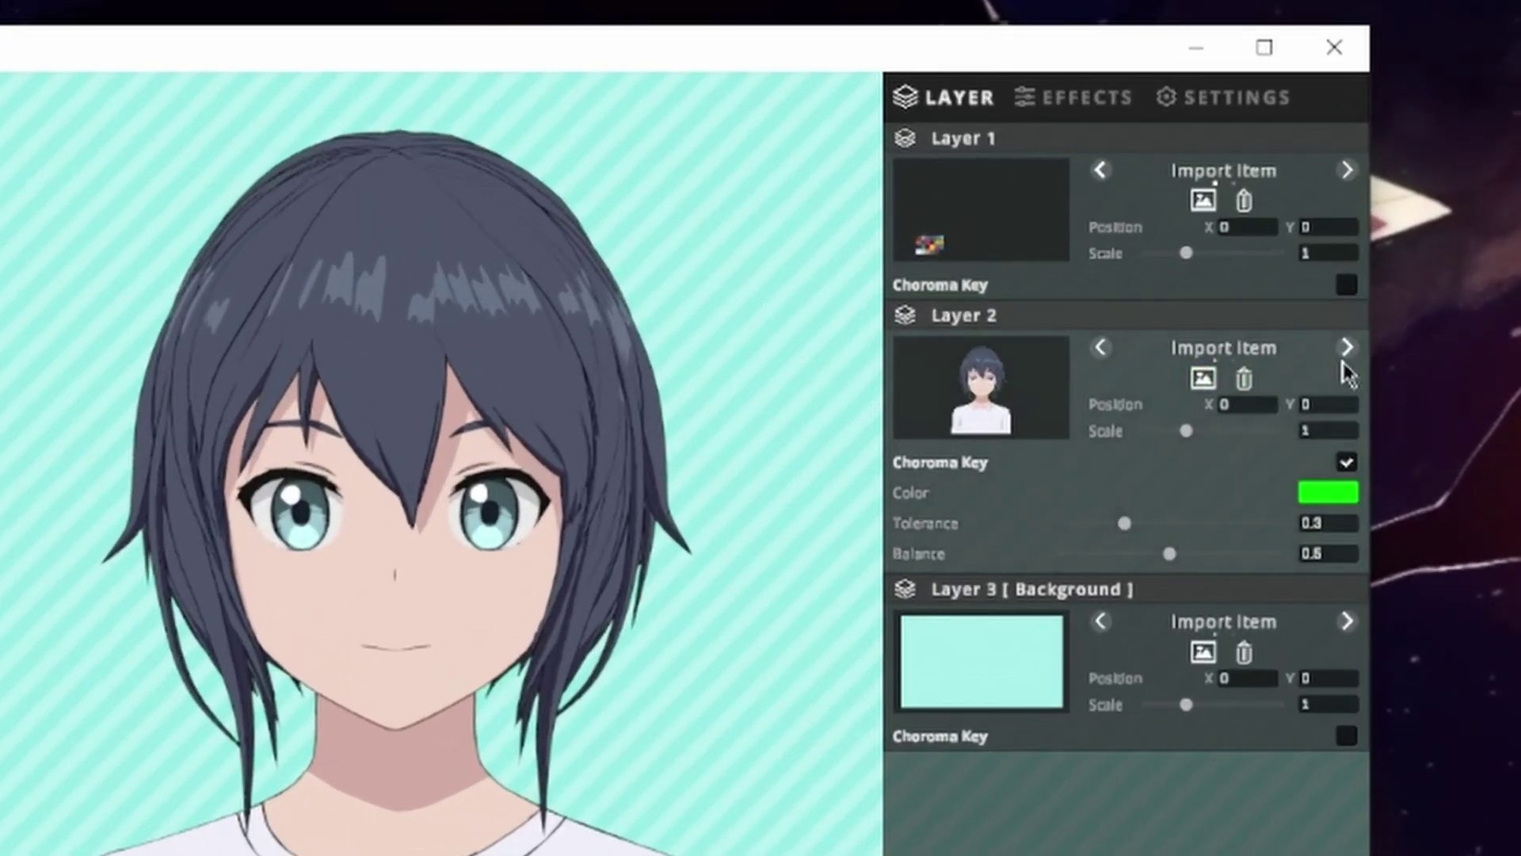
- Set Layer 2 to Window Capture of VTube Studio and scale the avatar to 1.34
click(1347, 347)
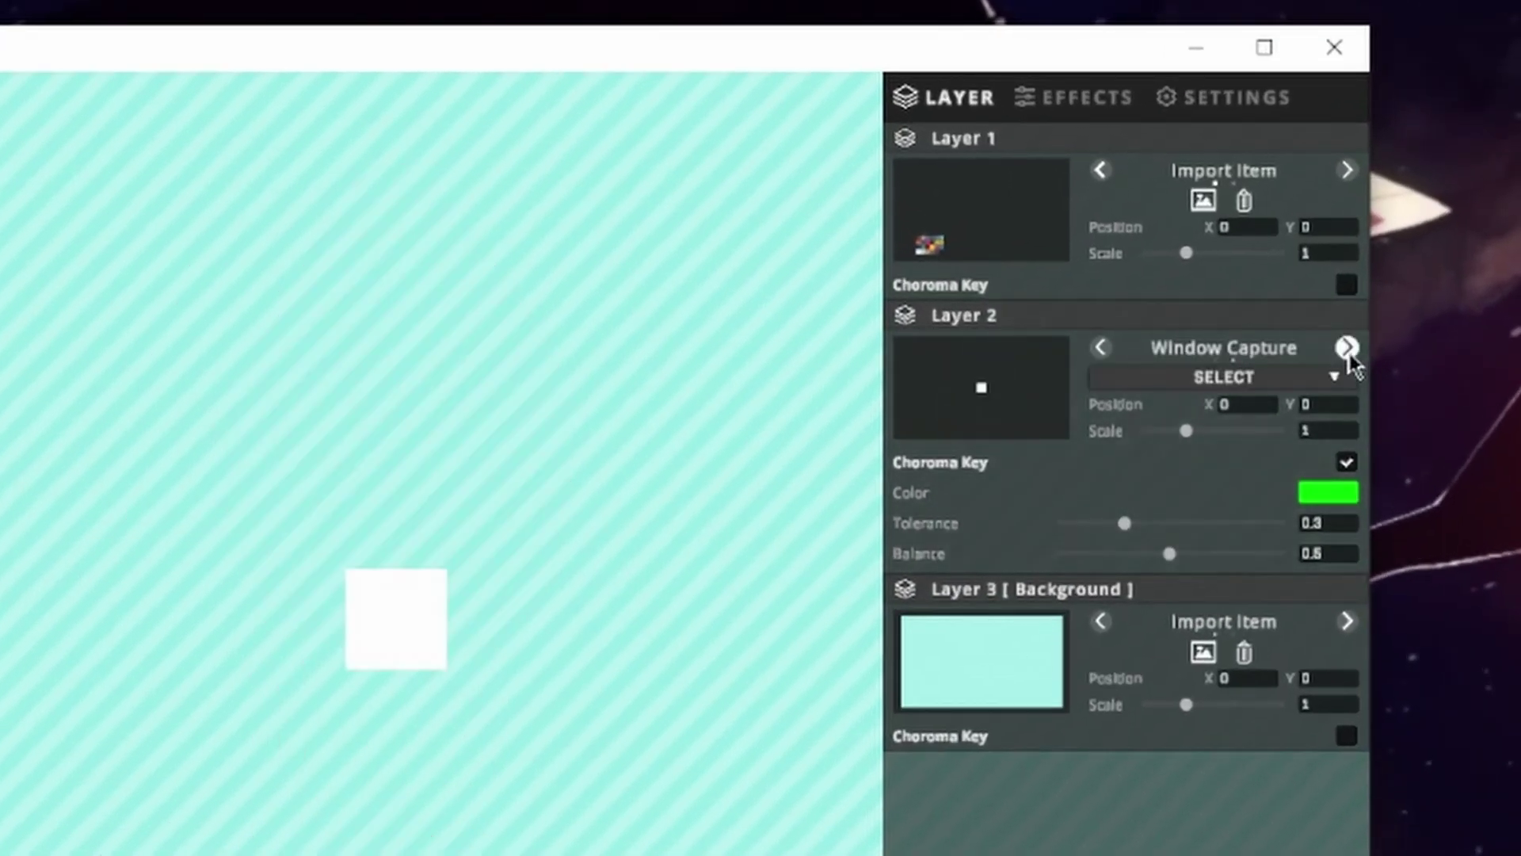
click(1235, 386)
scroll(1205, 452, down, 5)
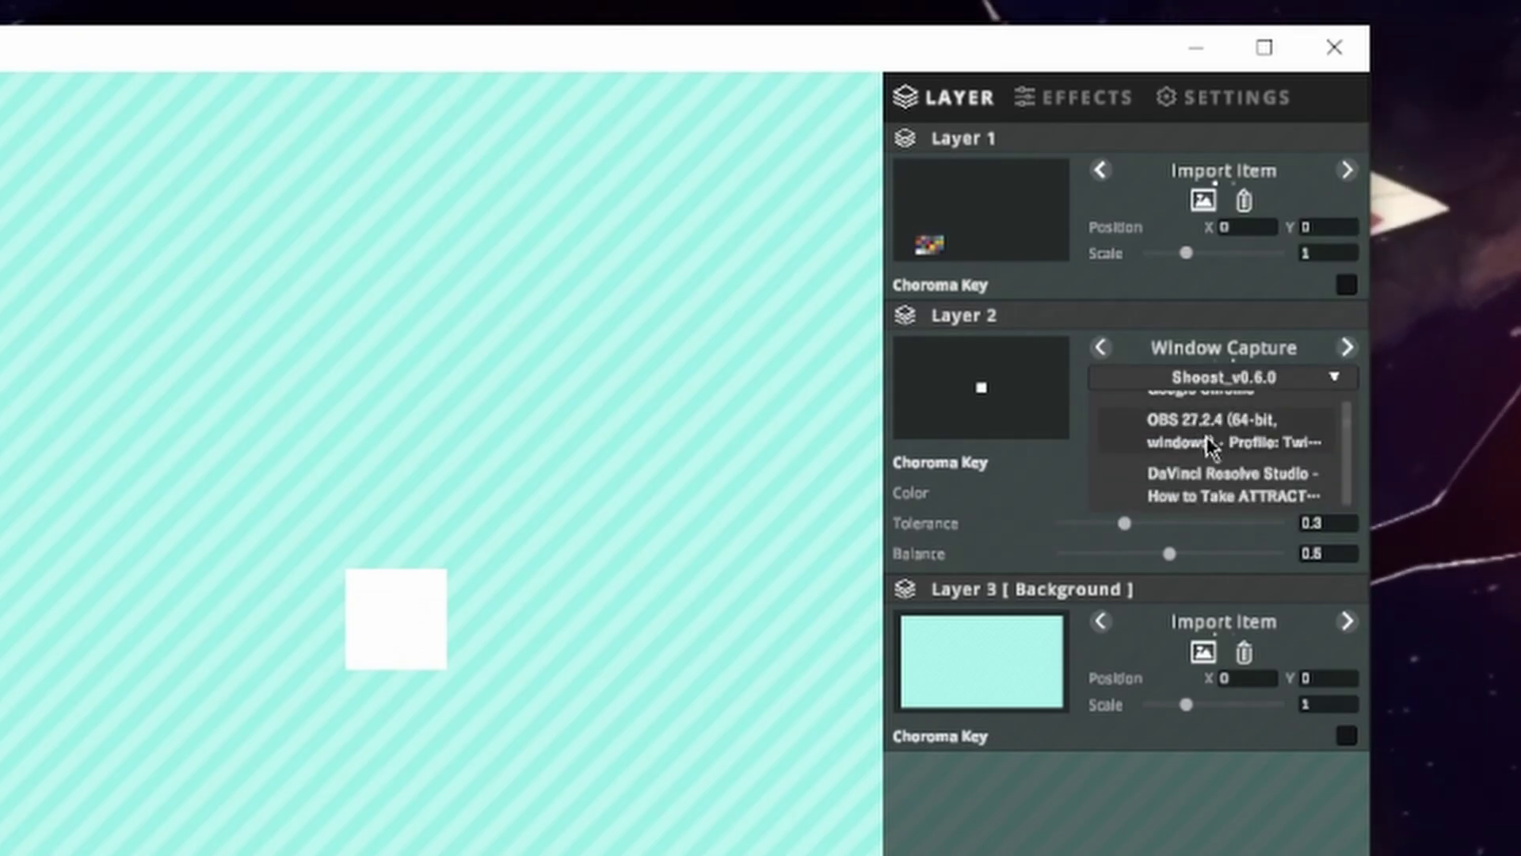
click(1209, 443)
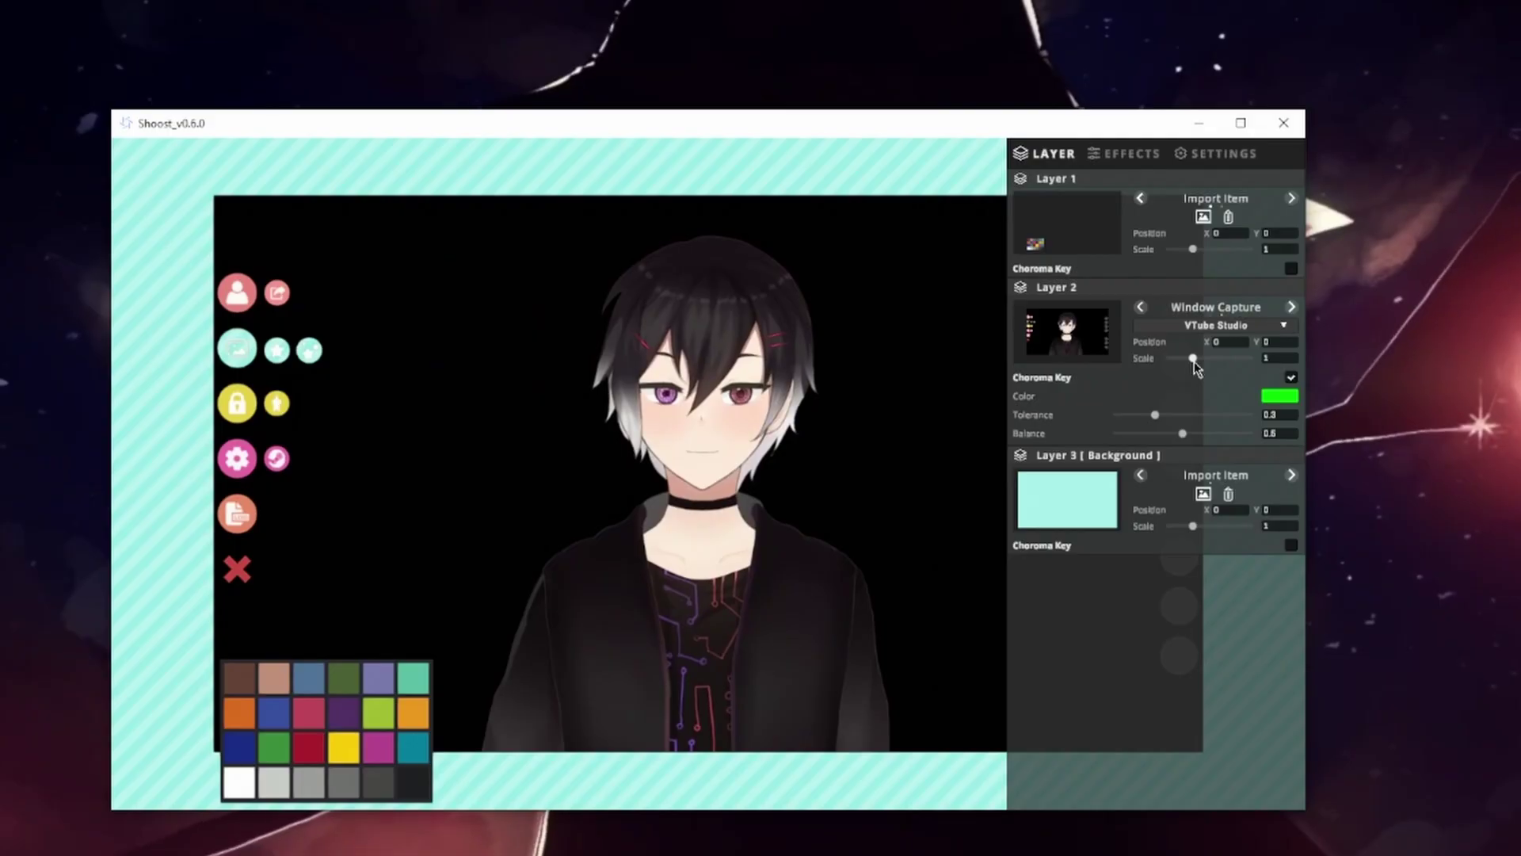
drag(1193, 358, 1205, 374)
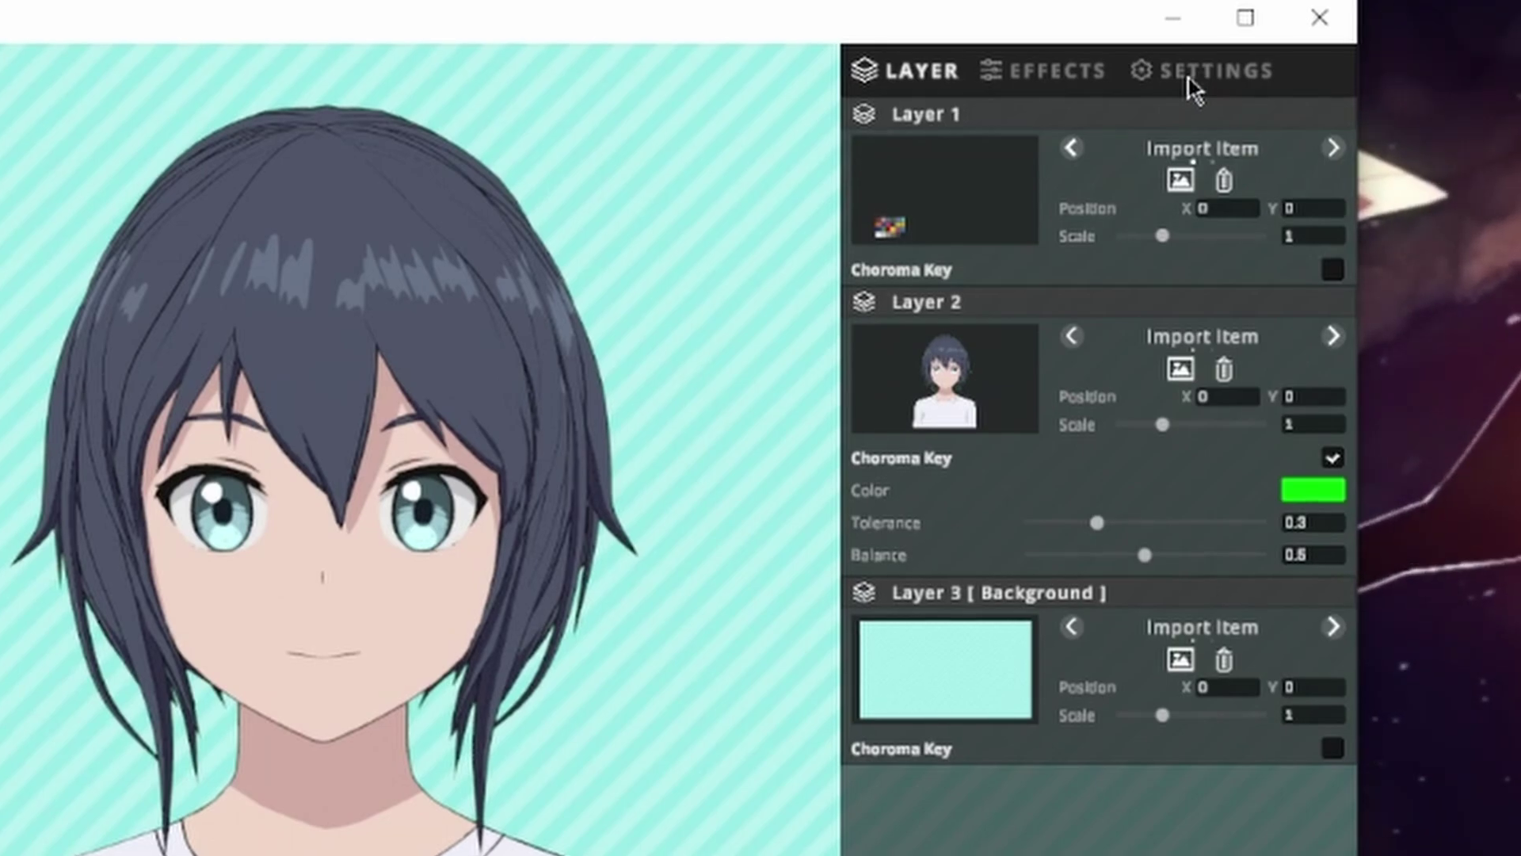
- Switch Layer 2 to NDI Capture using the Live2D Camera NDI5 source
click(1168, 182)
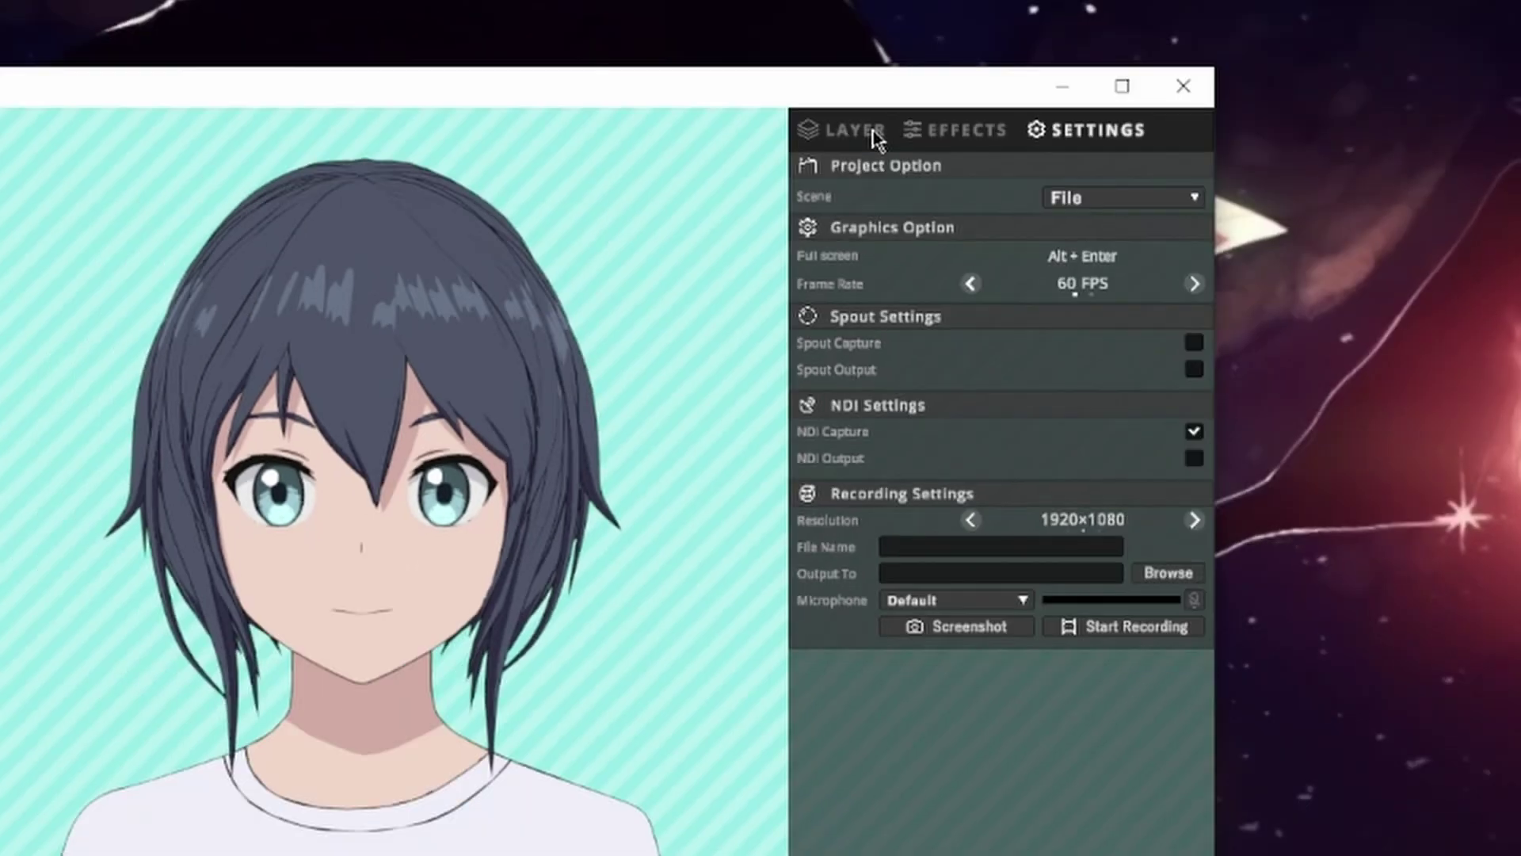
click(947, 78)
click(1332, 336)
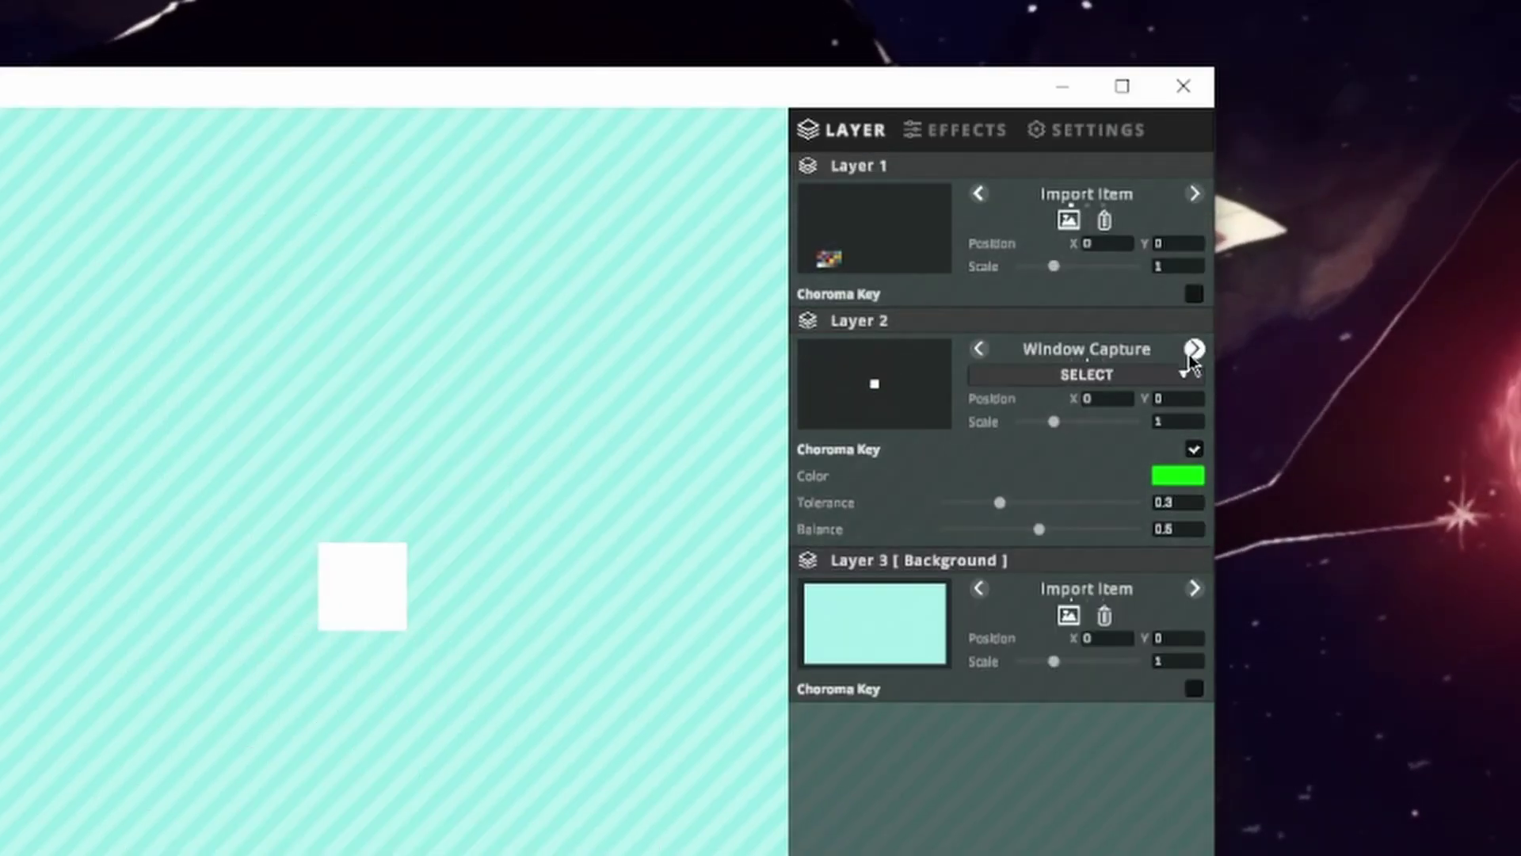
click(1192, 350)
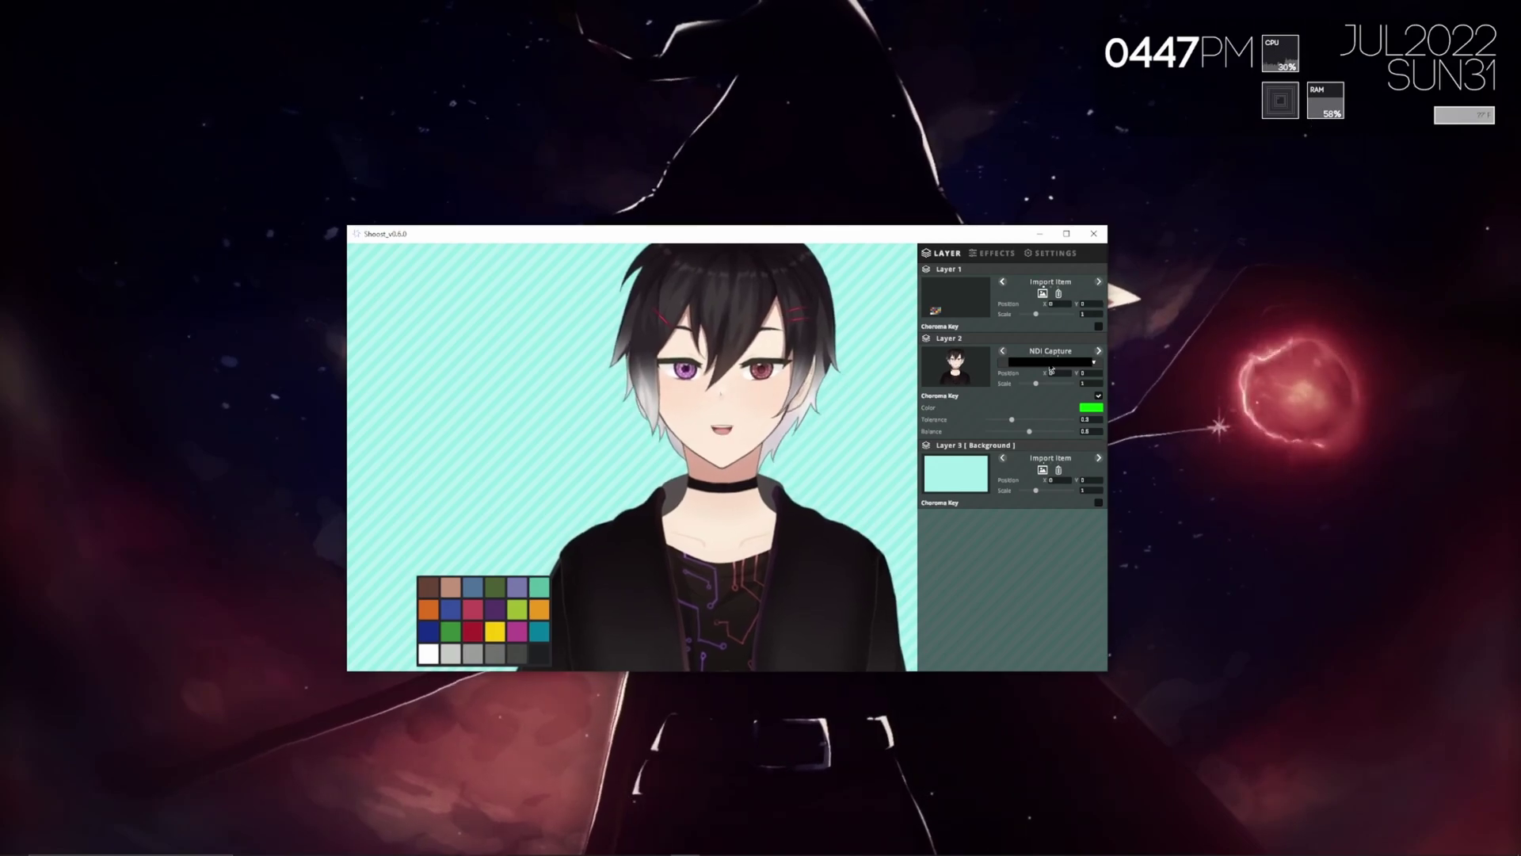
click(1051, 363)
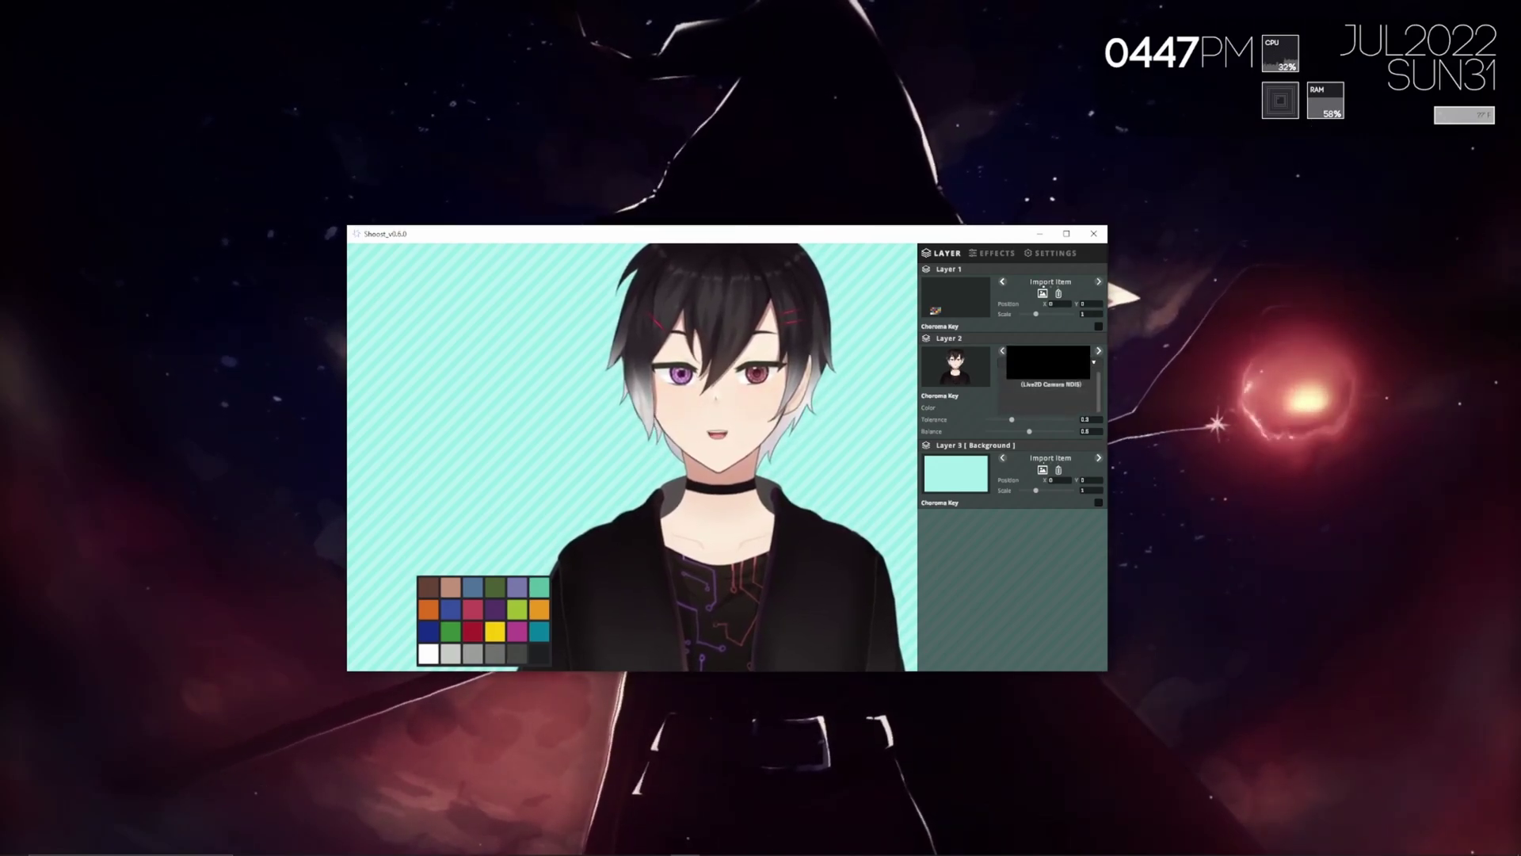
click(1065, 387)
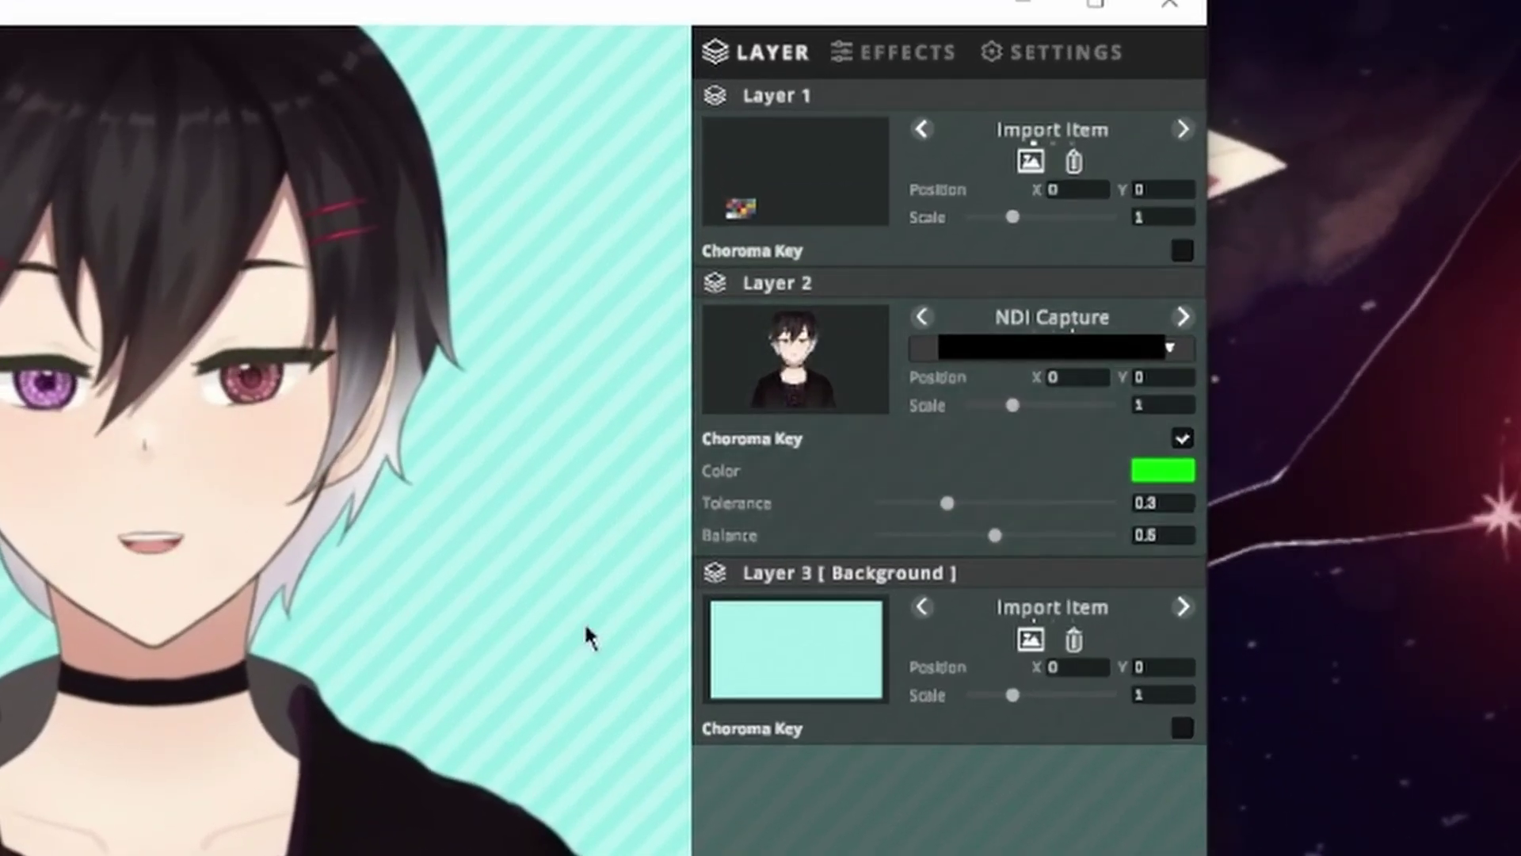
- Keep the green chroma key, shrink the avatar to scale 0.84, and enable Spout Capture
click(1150, 476)
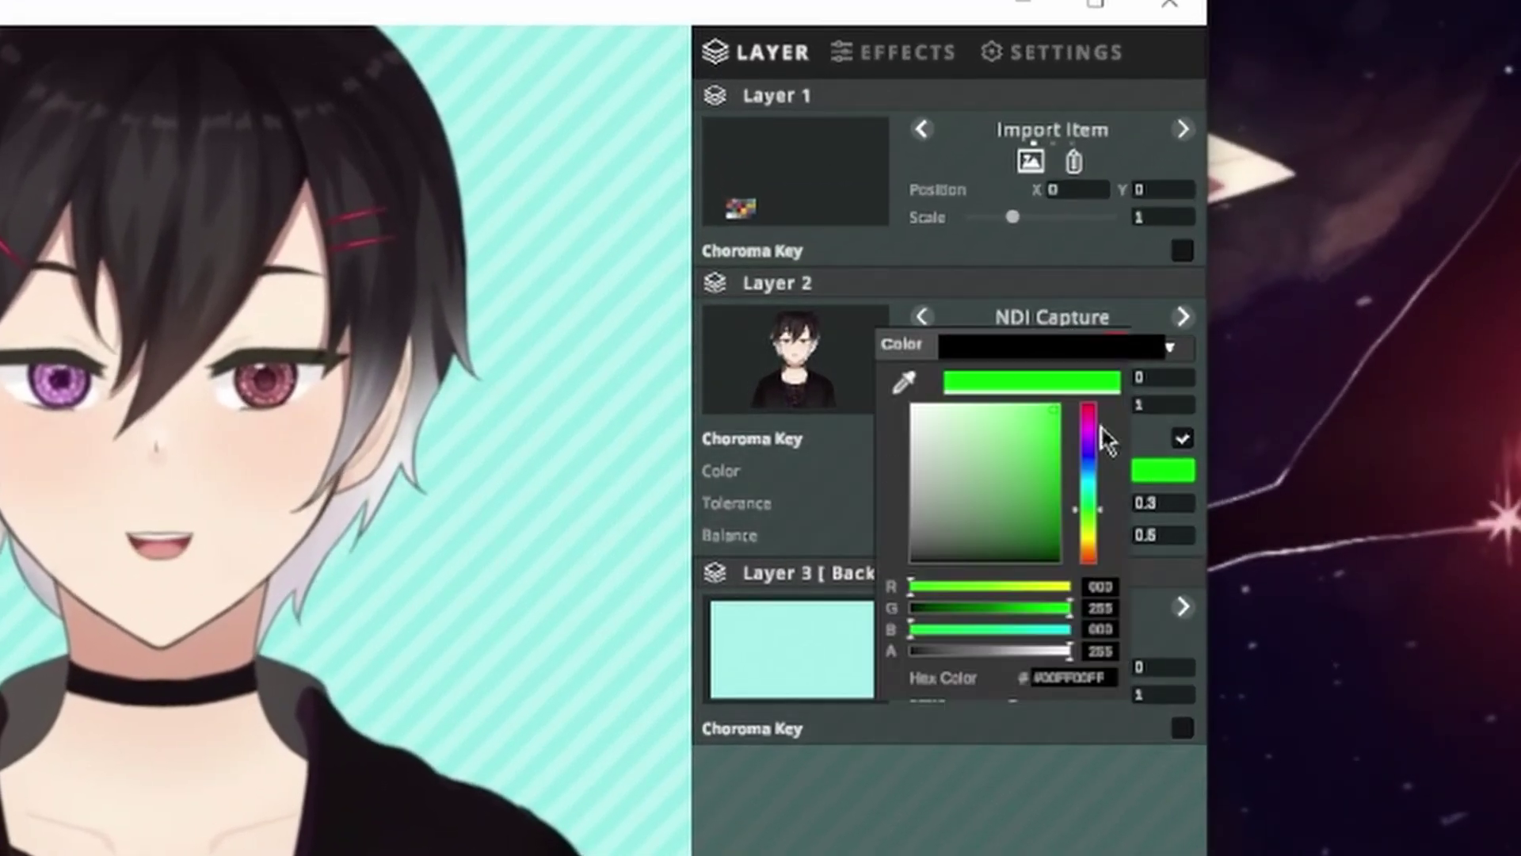
click(818, 451)
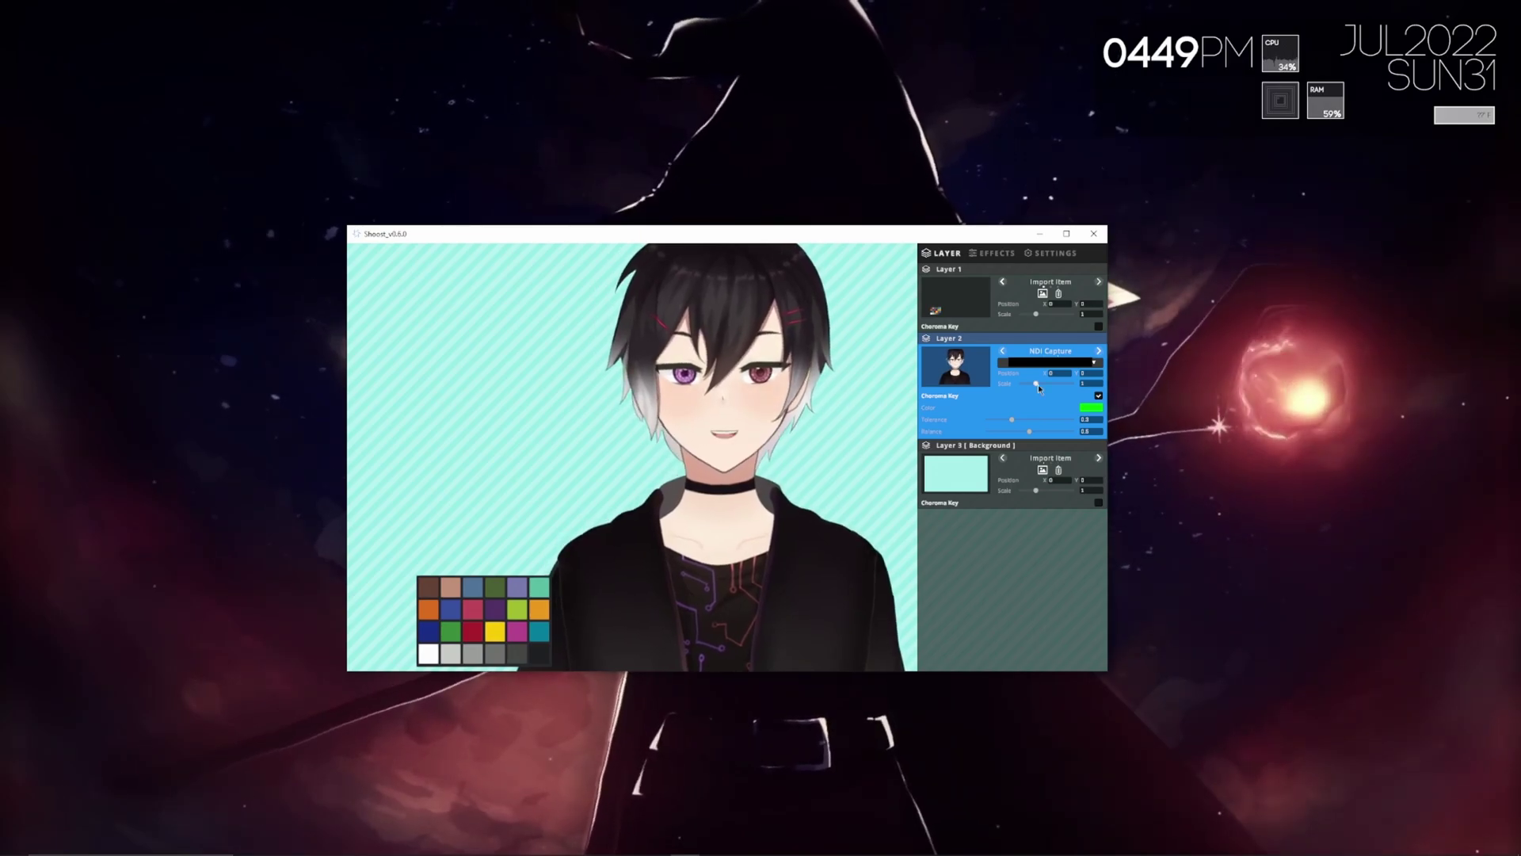
drag(1038, 384, 1032, 387)
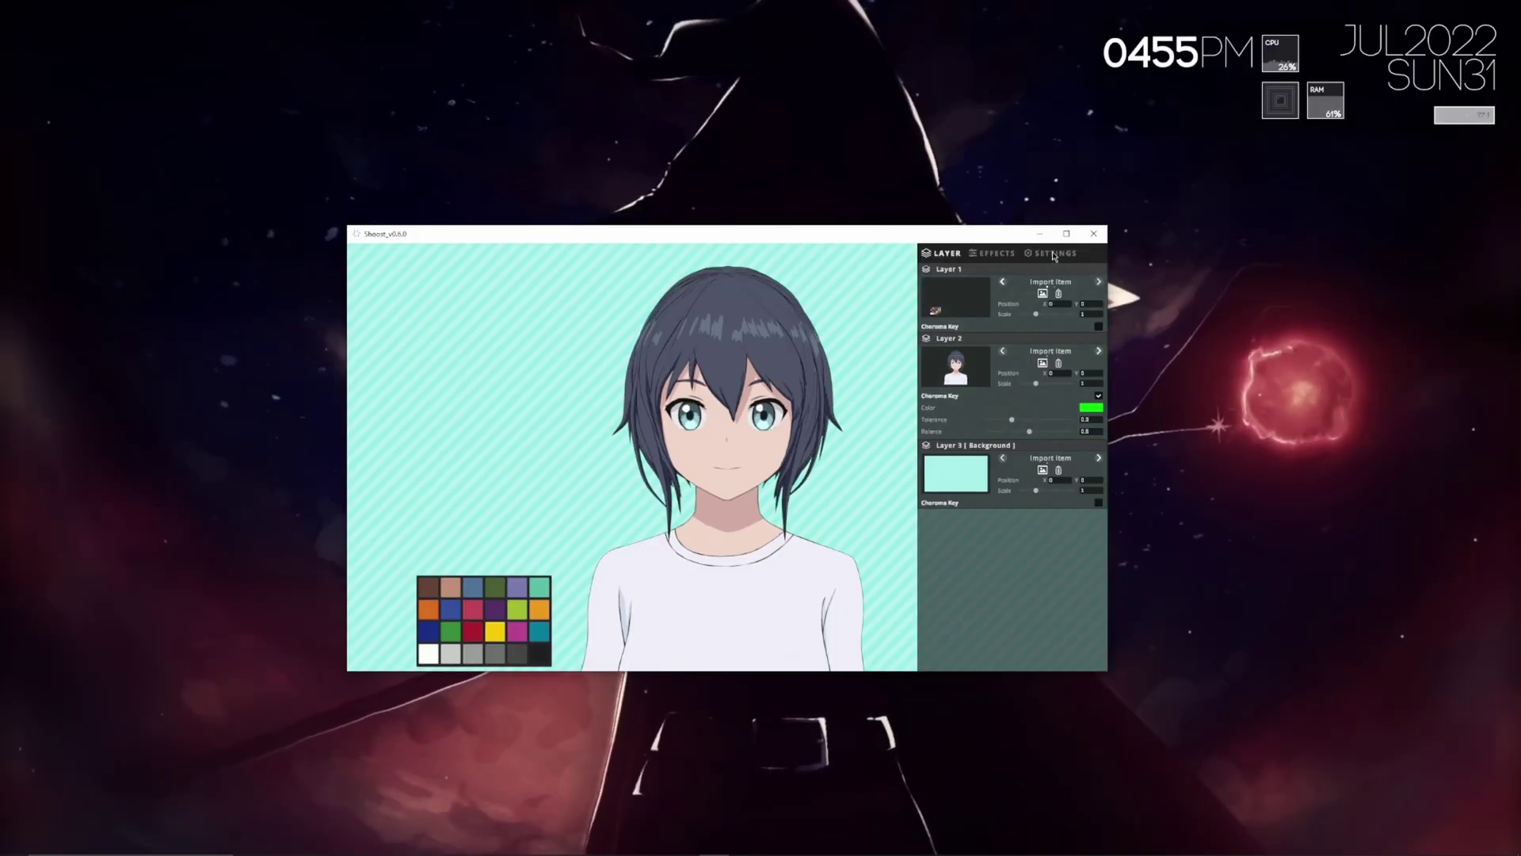
click(1181, 179)
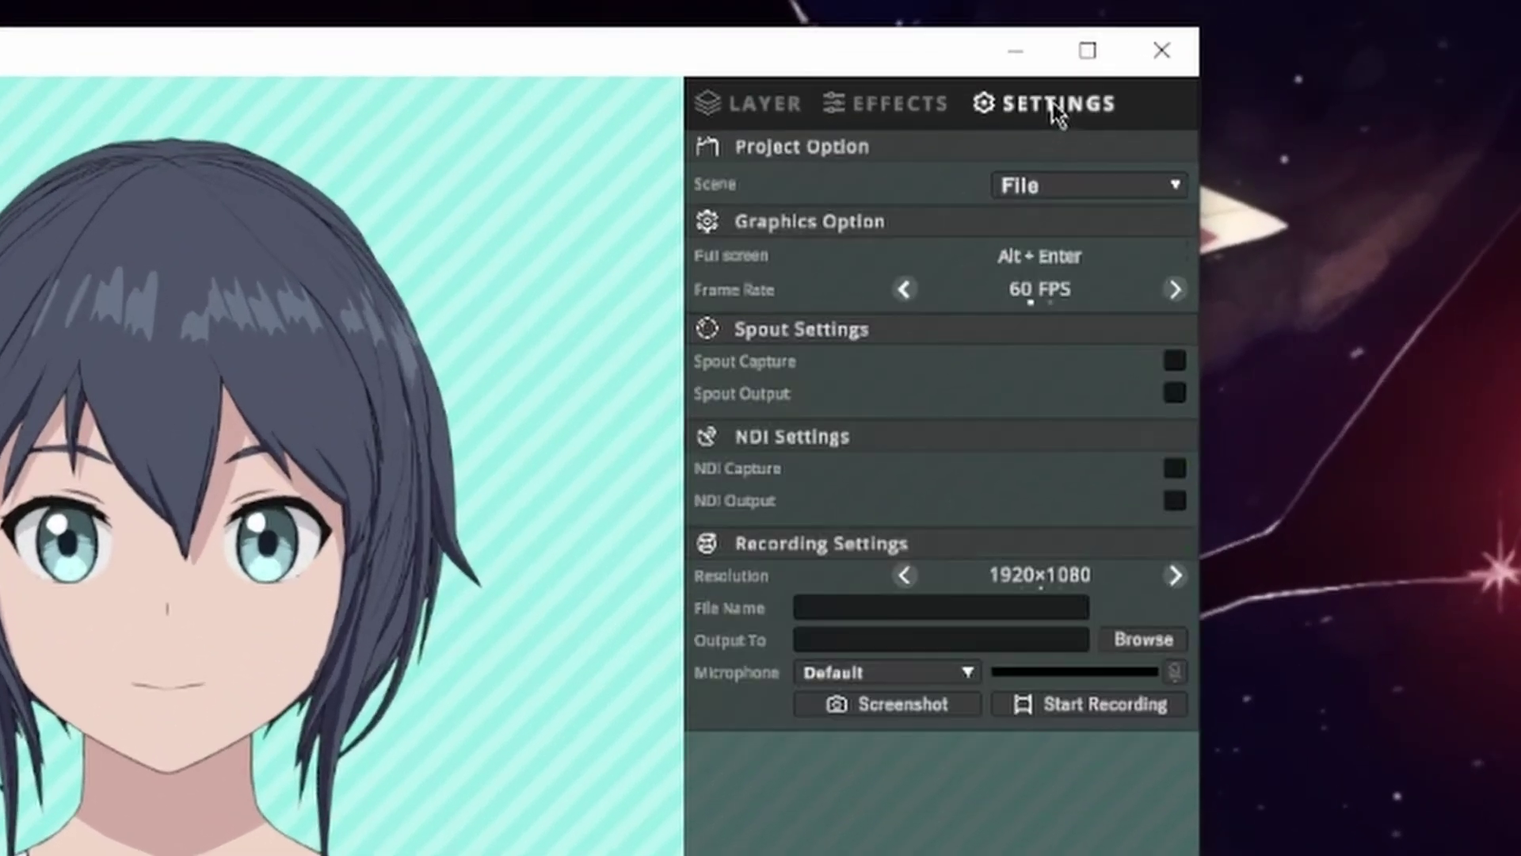
click(1177, 361)
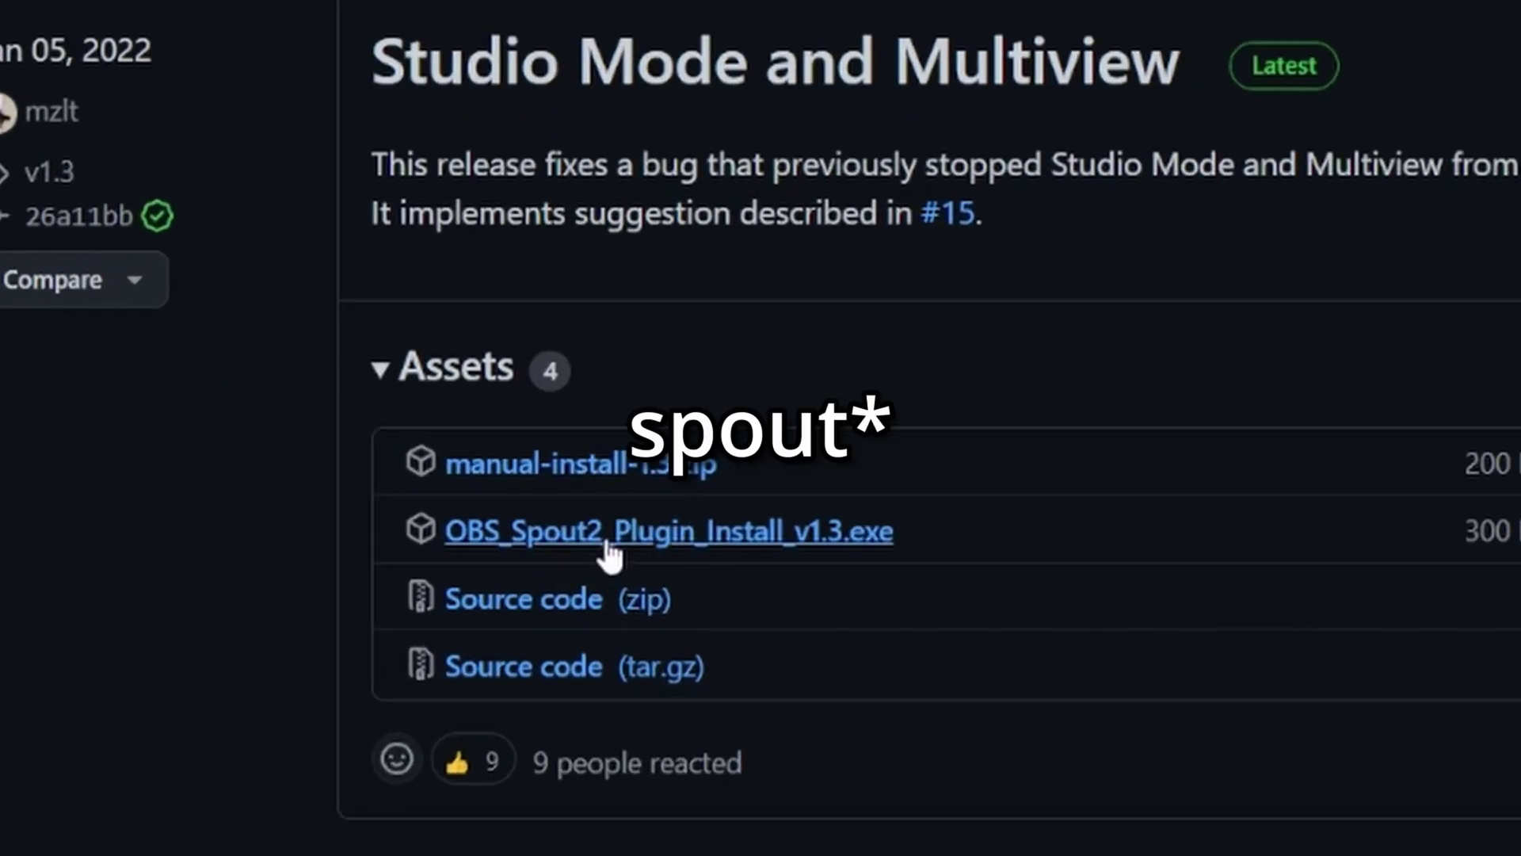
- Download OBS_Spout2_Plugin_Install_v1.3.exe from the latest release's Assets
click(822, 558)
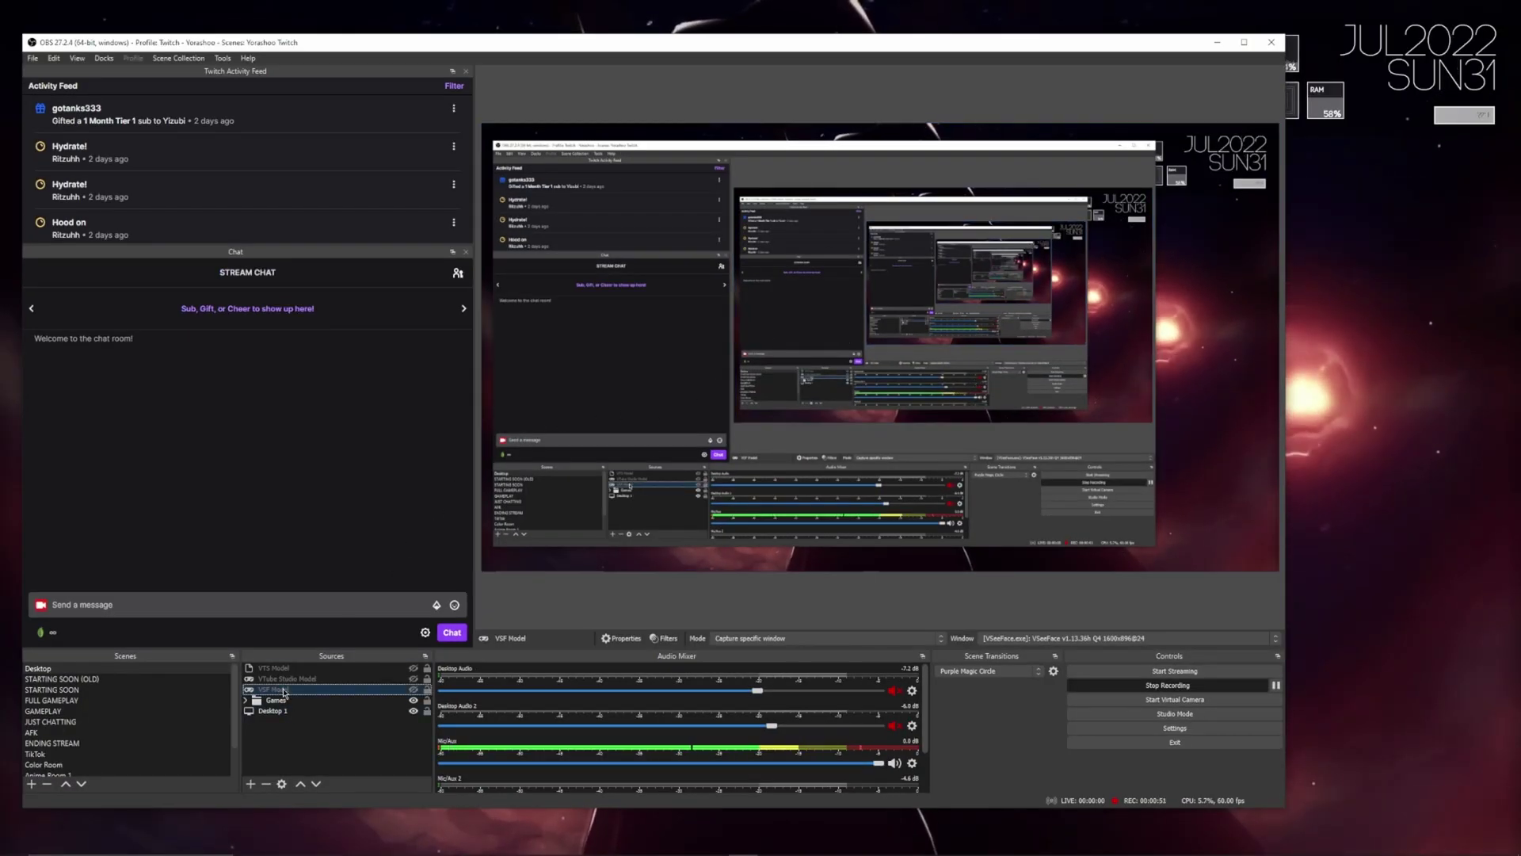
- Allow transparency on VSF Model, add a Spout Filter named Spout_OBS_Filter, and close Filters
double_click(293, 693)
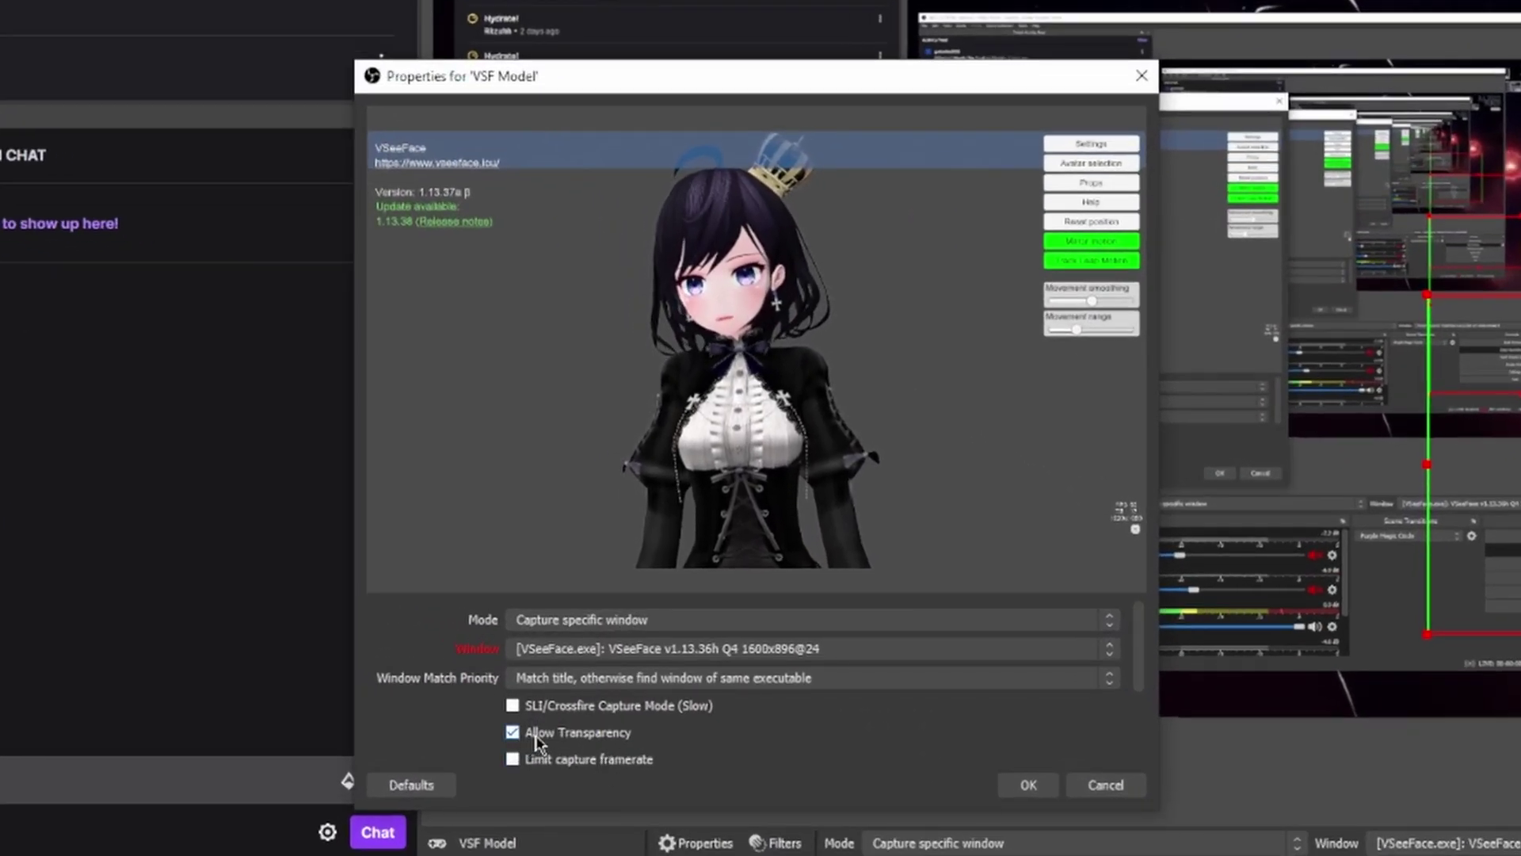
click(1030, 784)
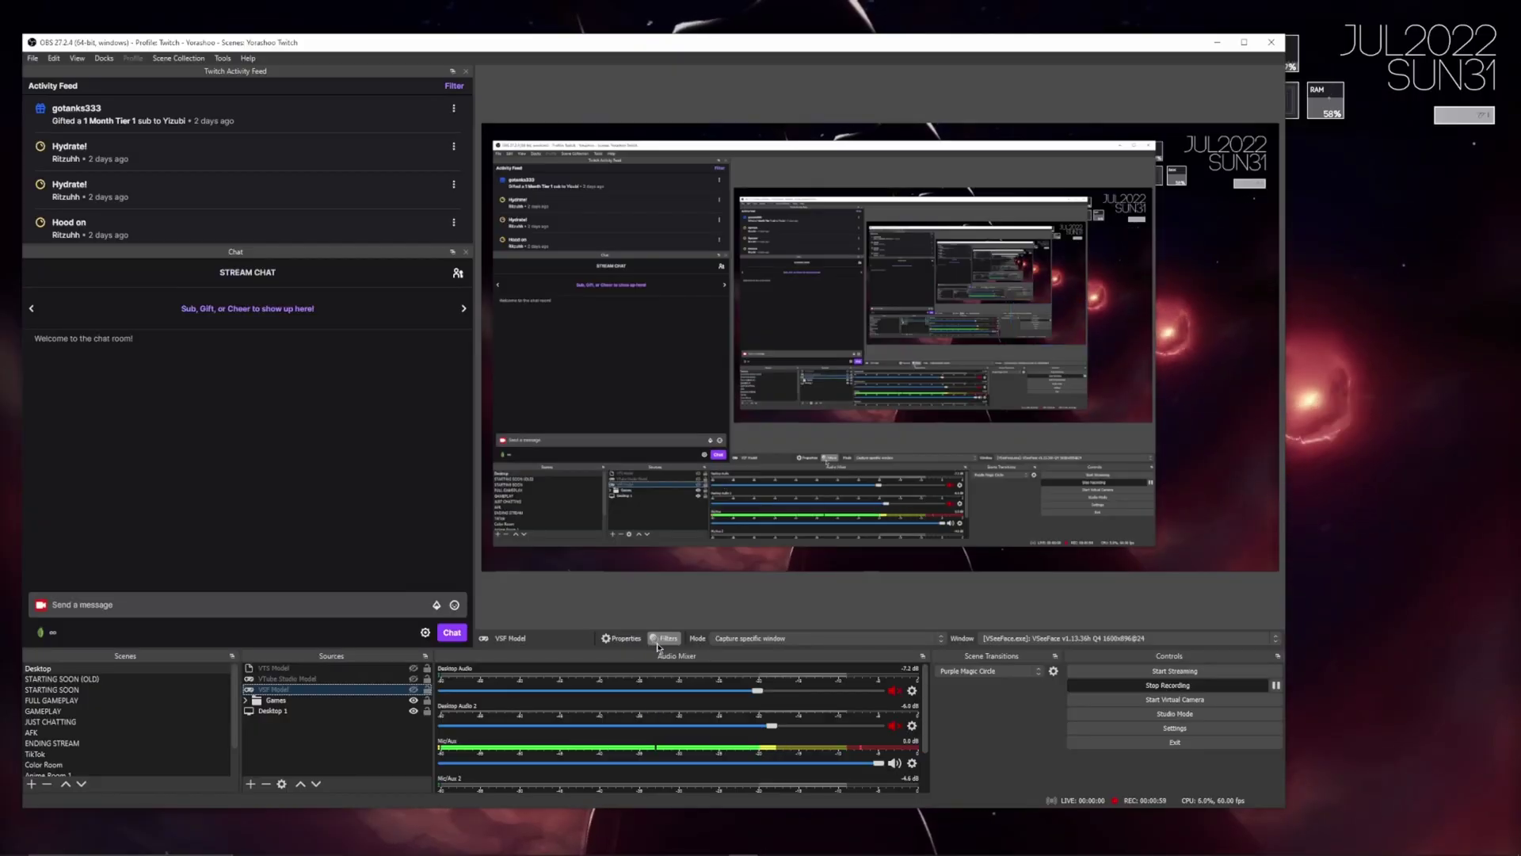
click(658, 641)
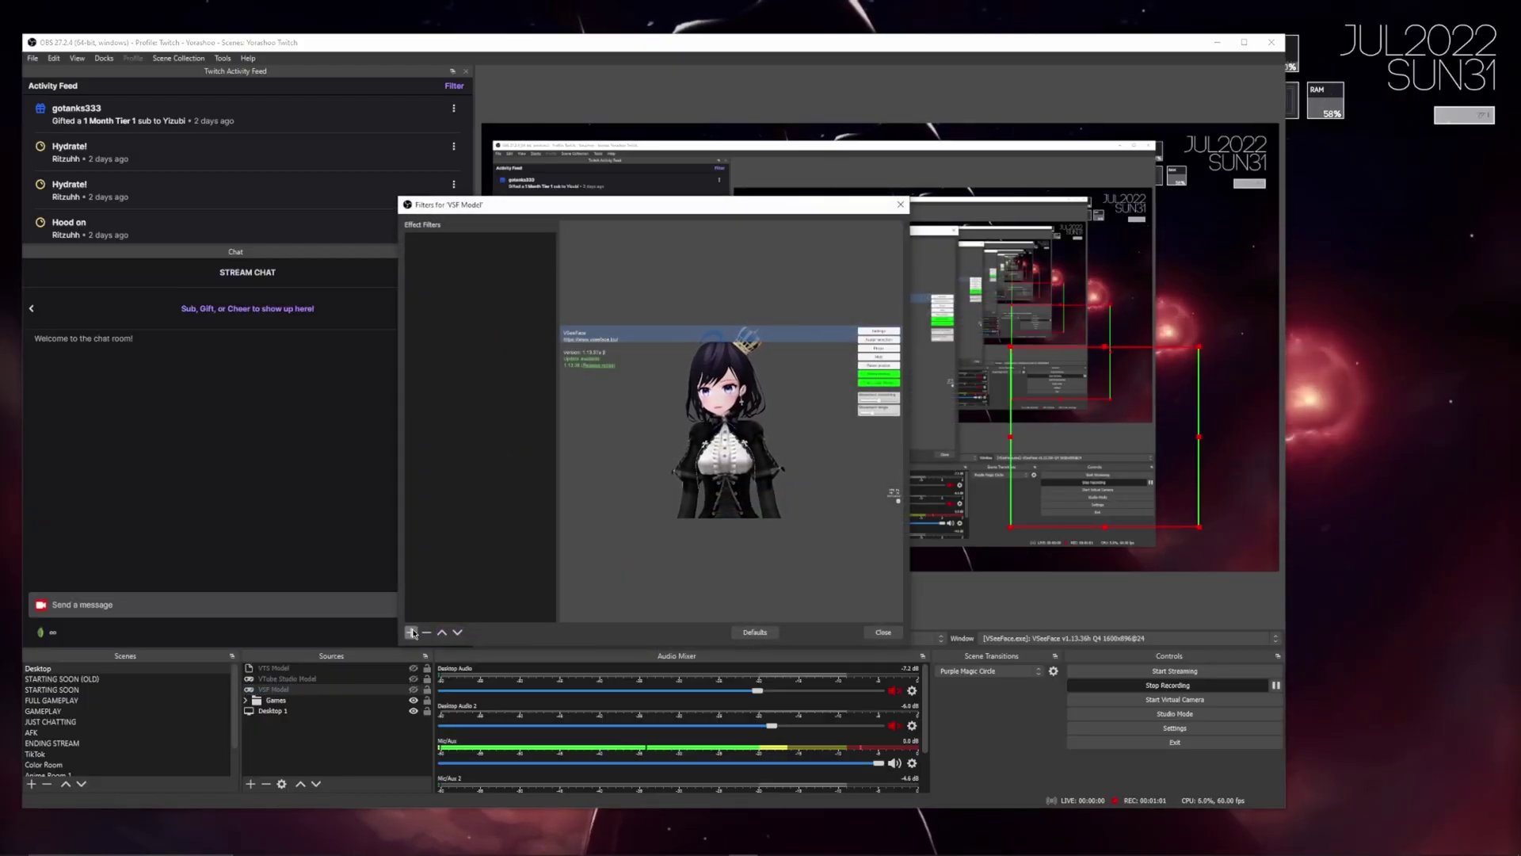
click(412, 632)
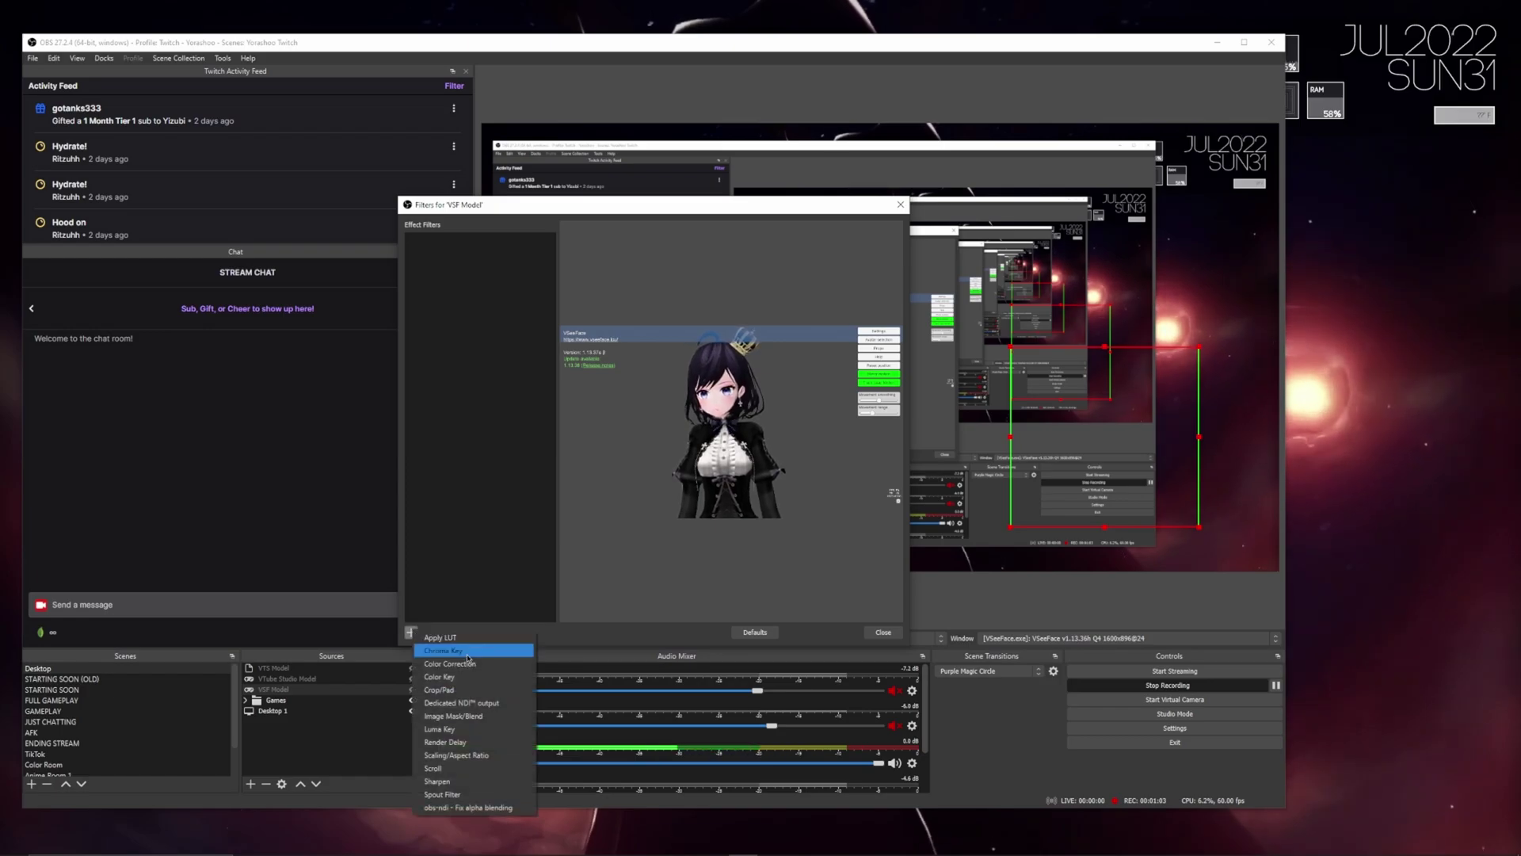
click(446, 796)
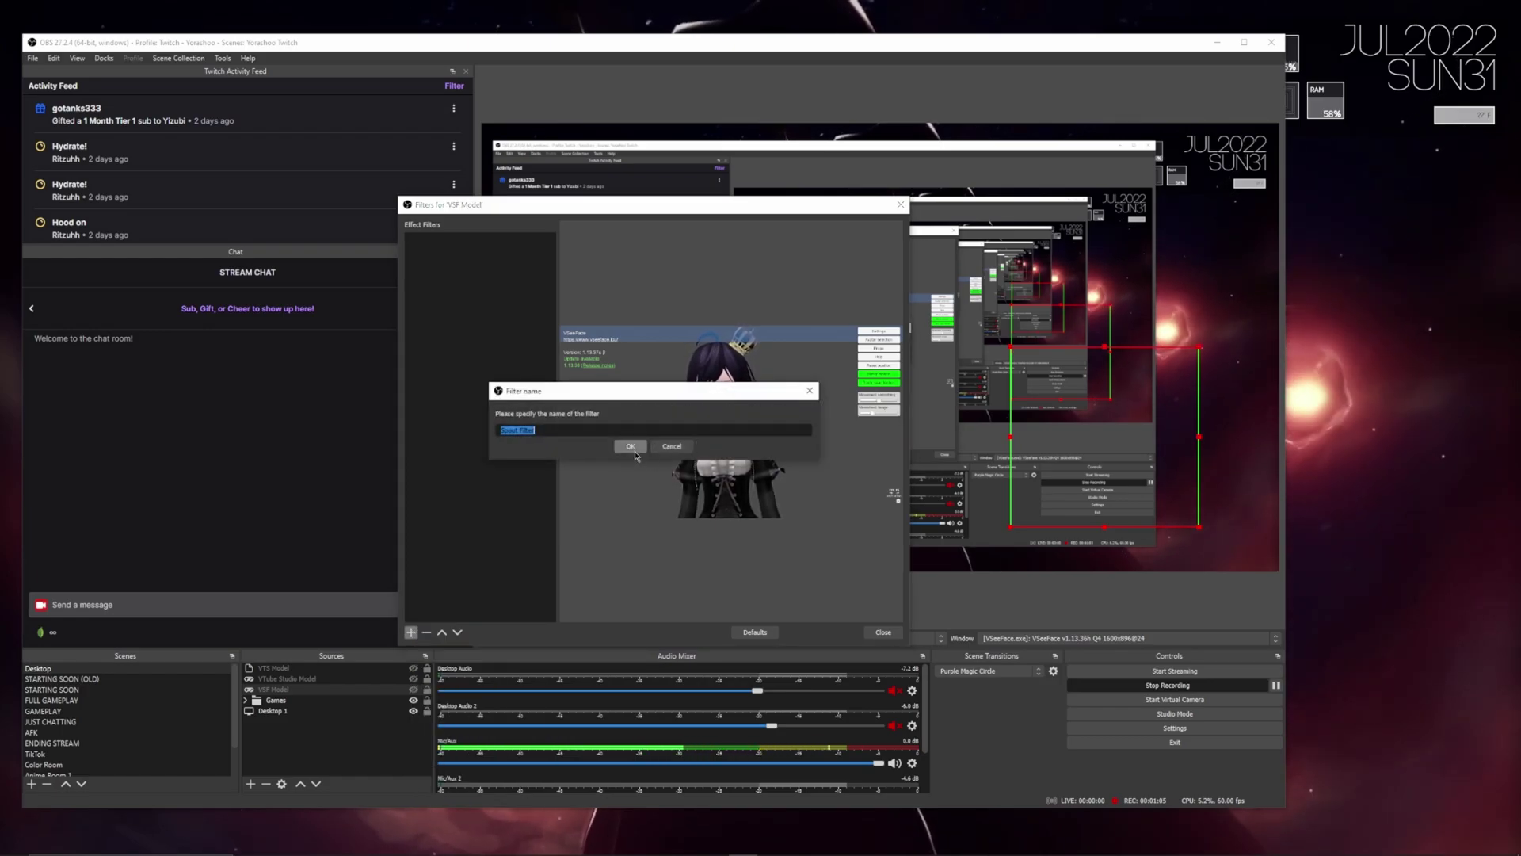
click(632, 448)
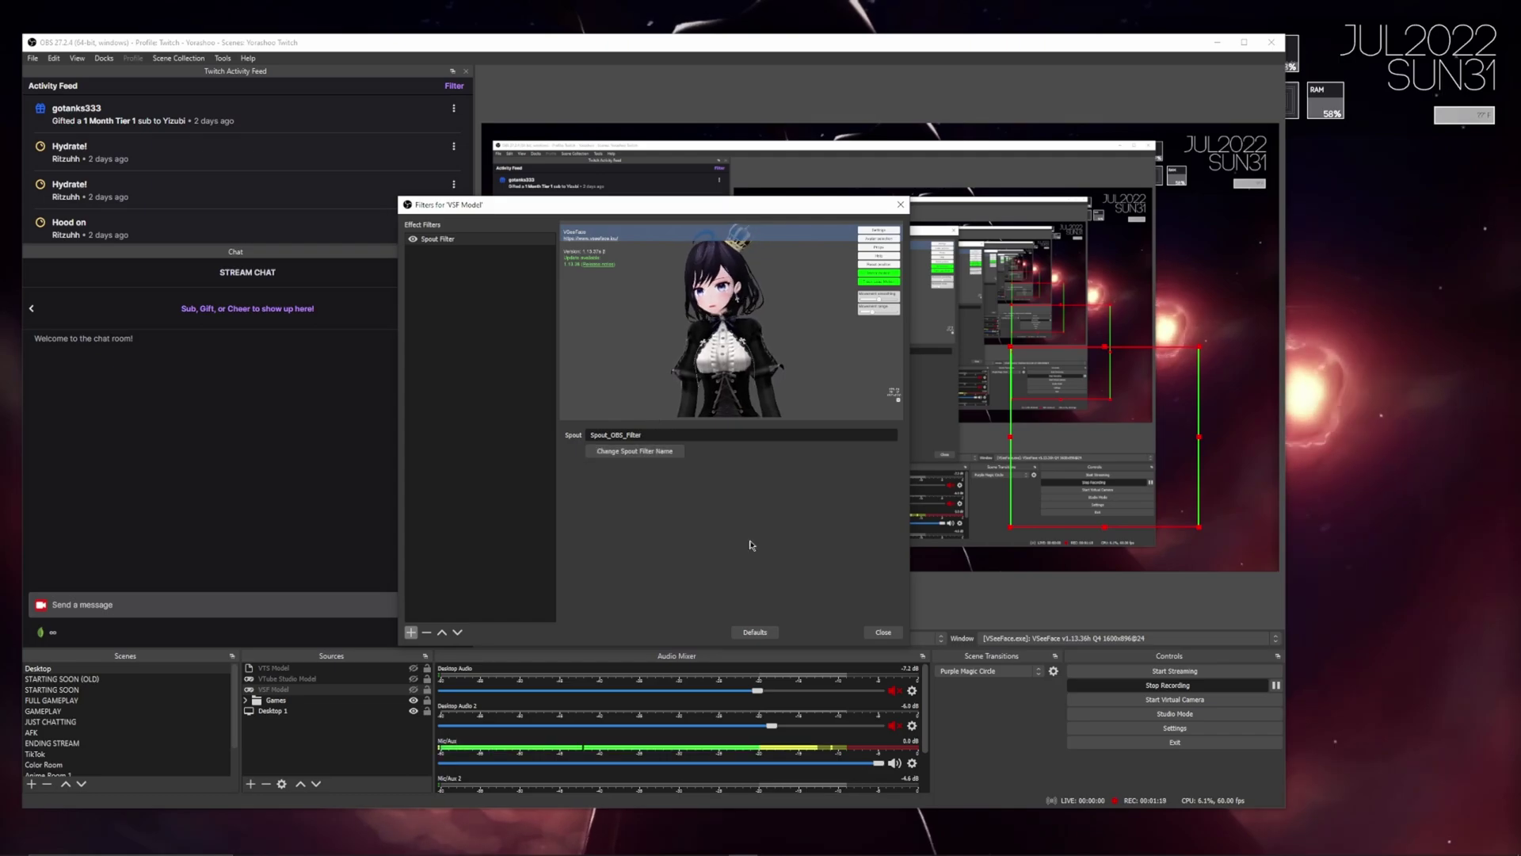
click(883, 633)
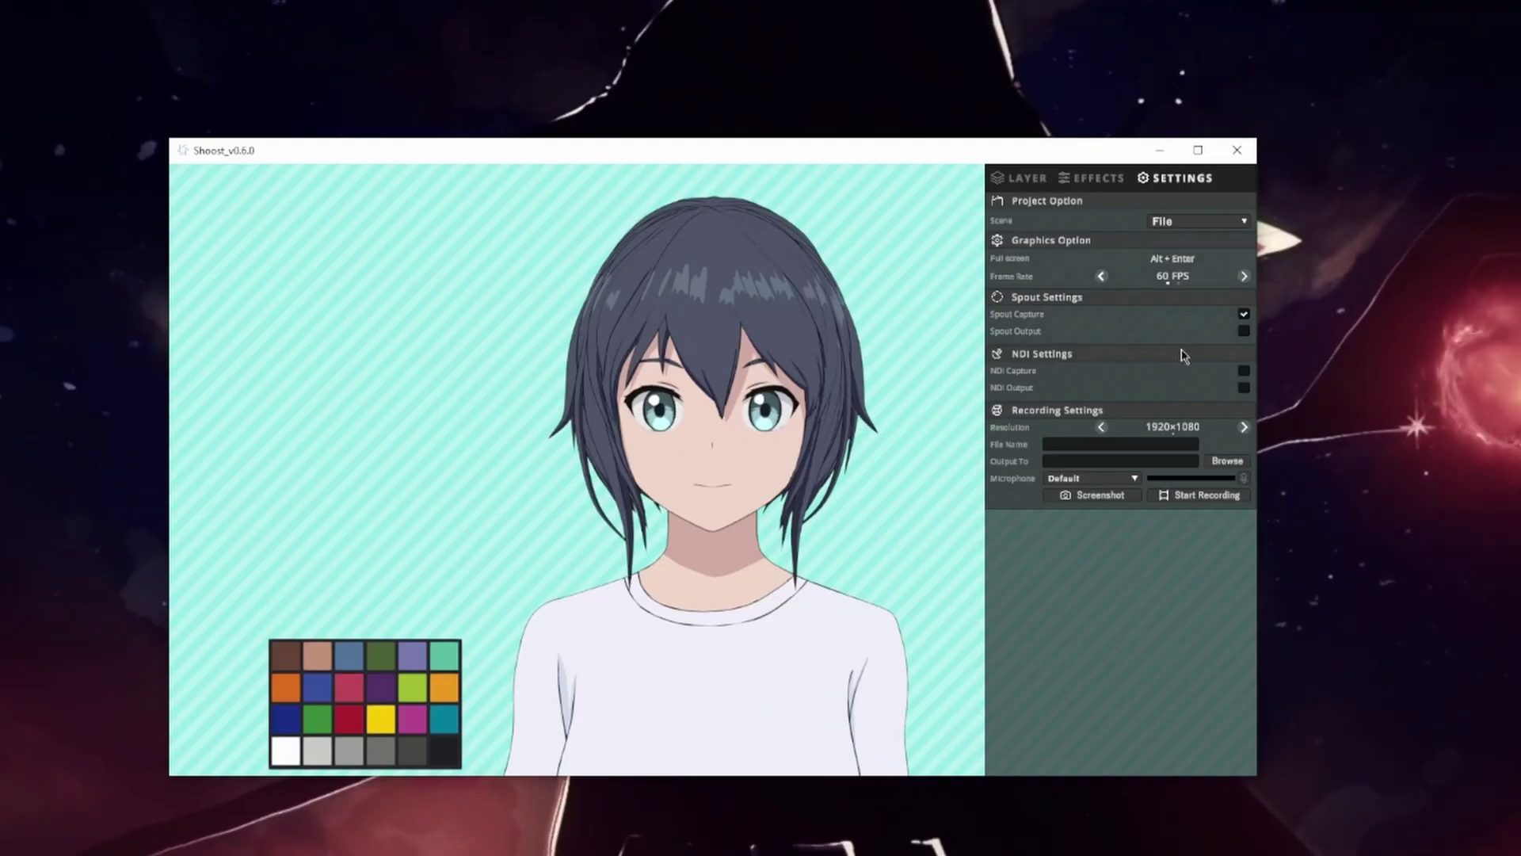
- Set Layer 2 to Spout Capture (Spout_OBS_Filter) and enlarge the VTuber avatar
click(1015, 179)
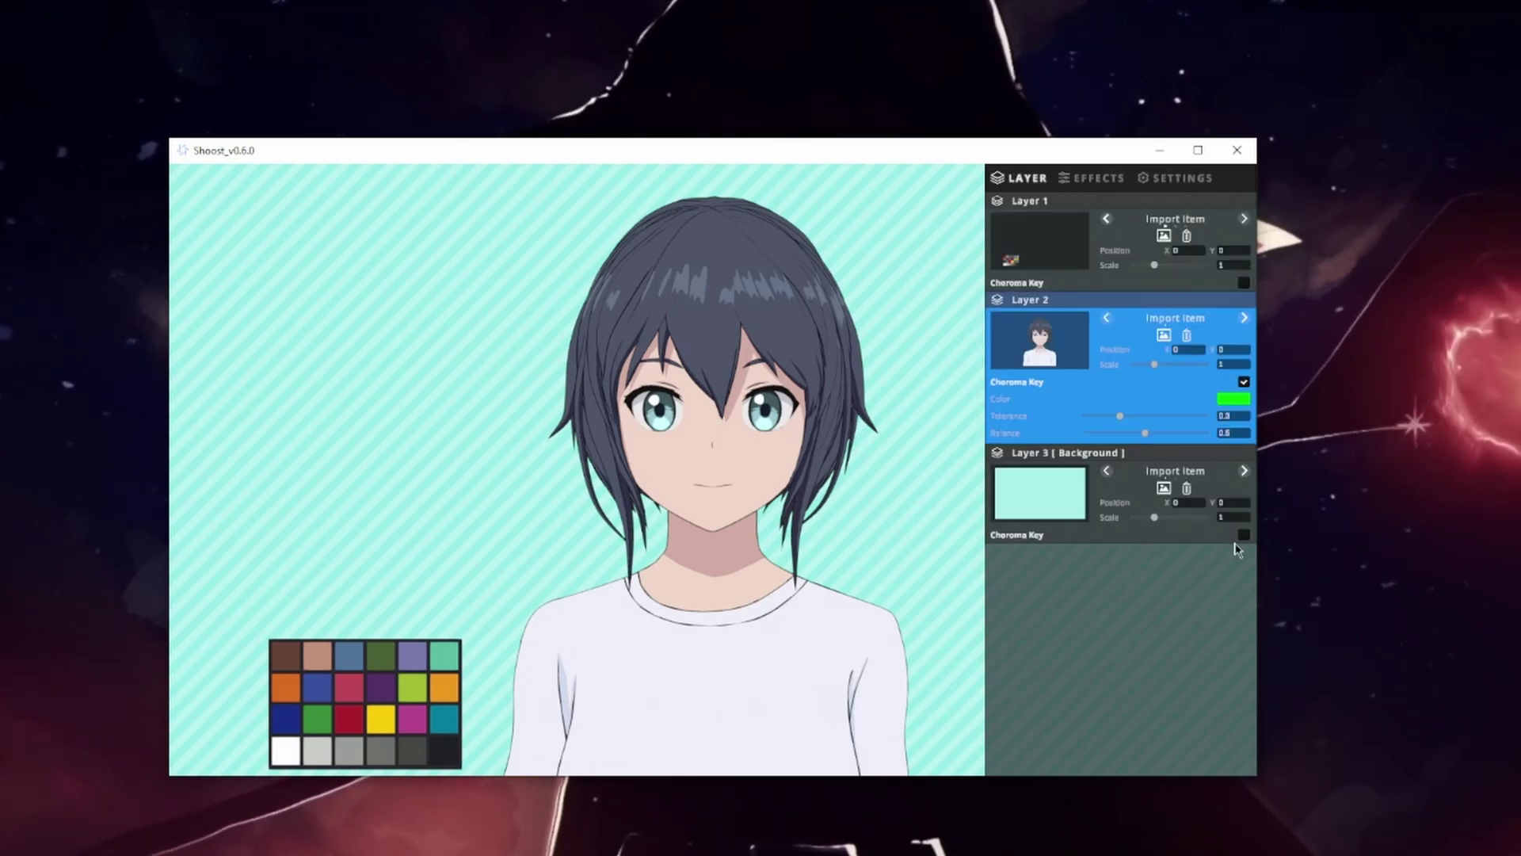
click(1244, 317)
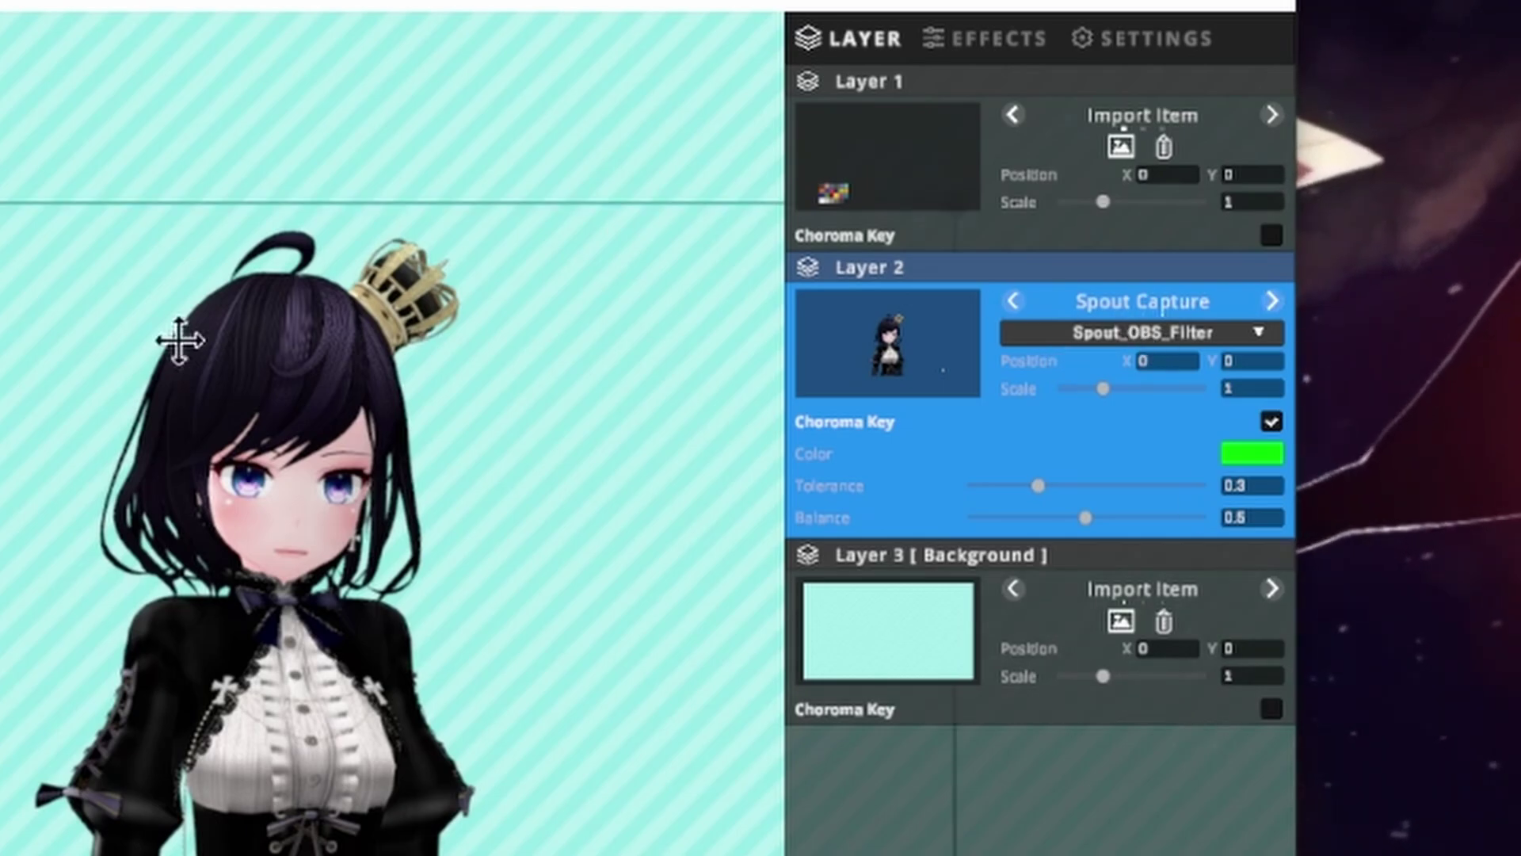
drag(1099, 394, 1136, 405)
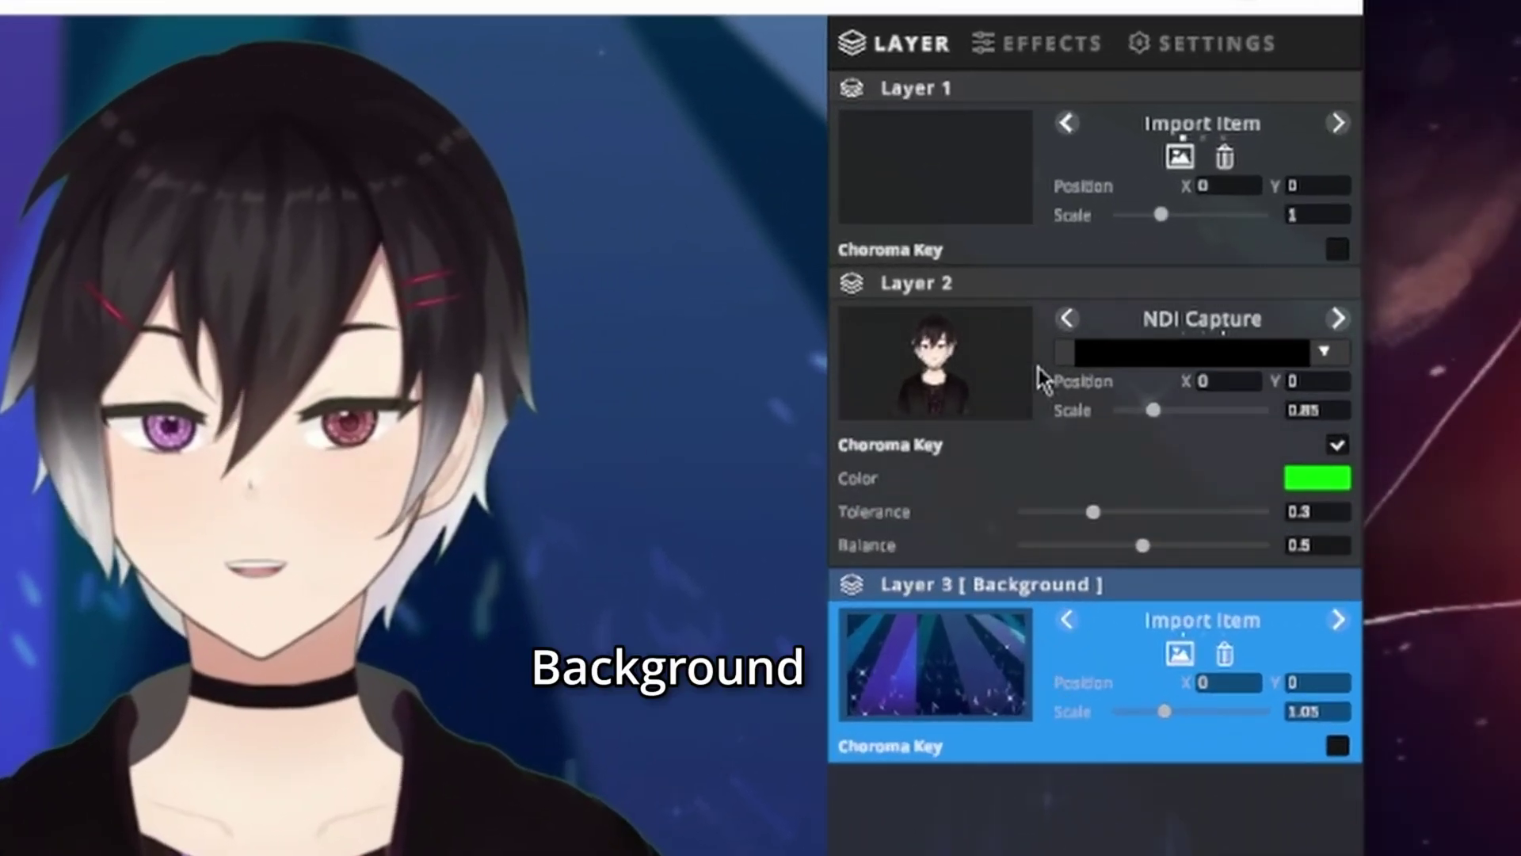
click(1005, 323)
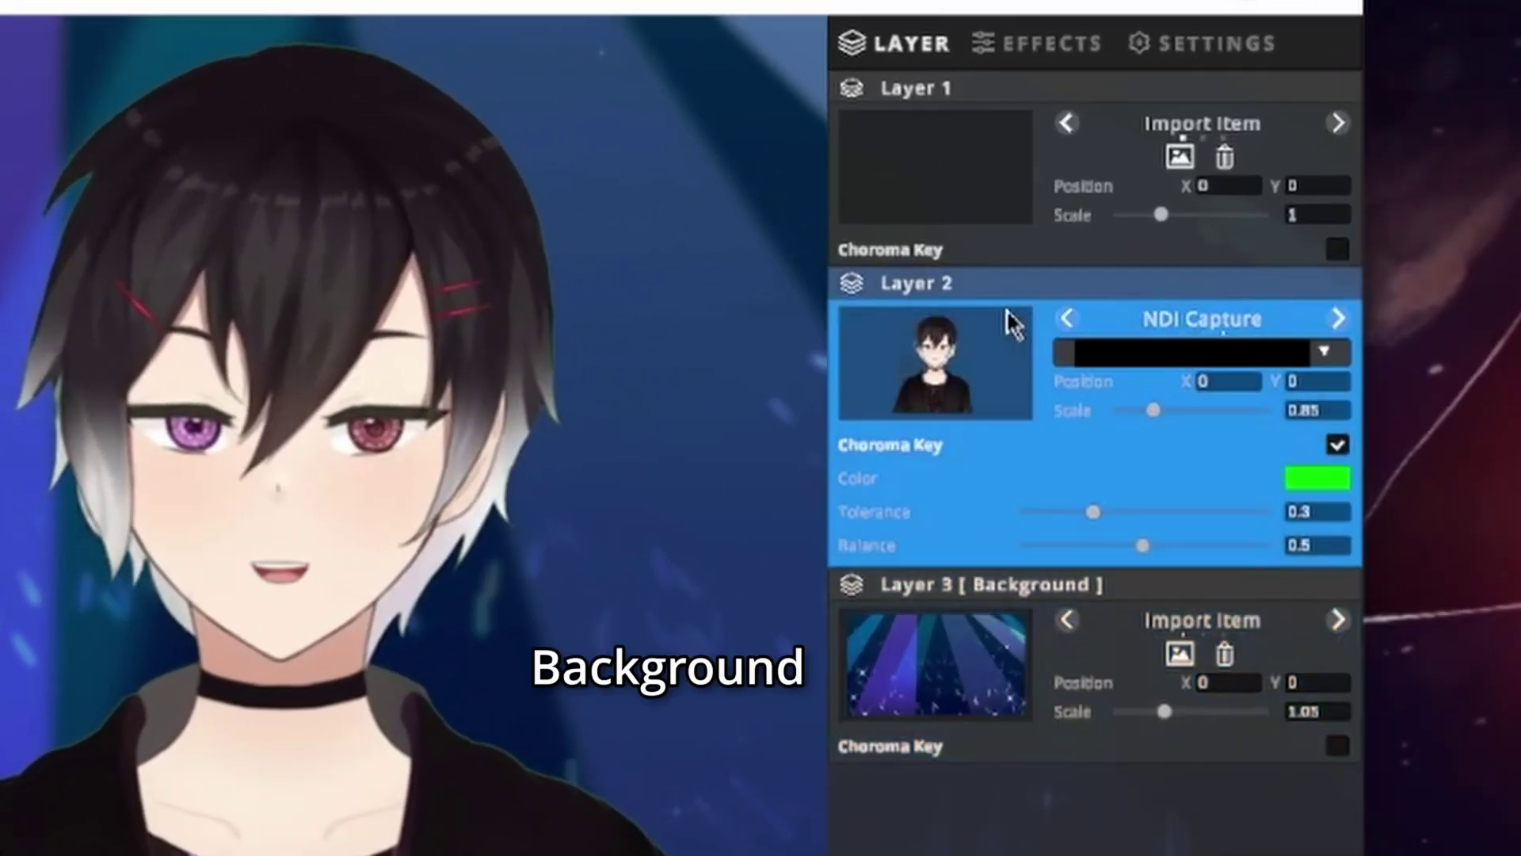
click(1015, 92)
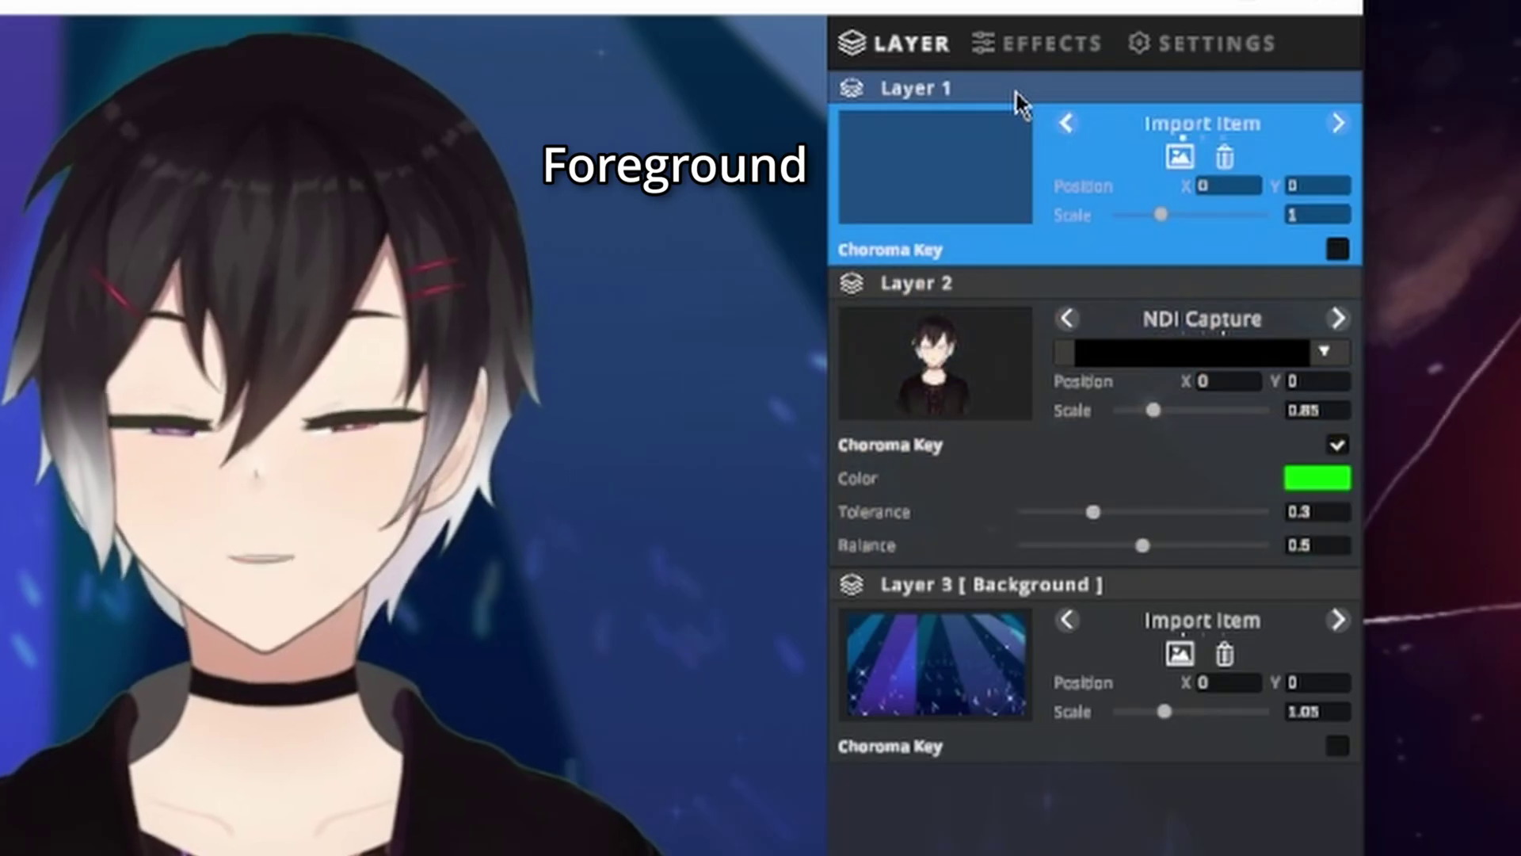
click(1088, 590)
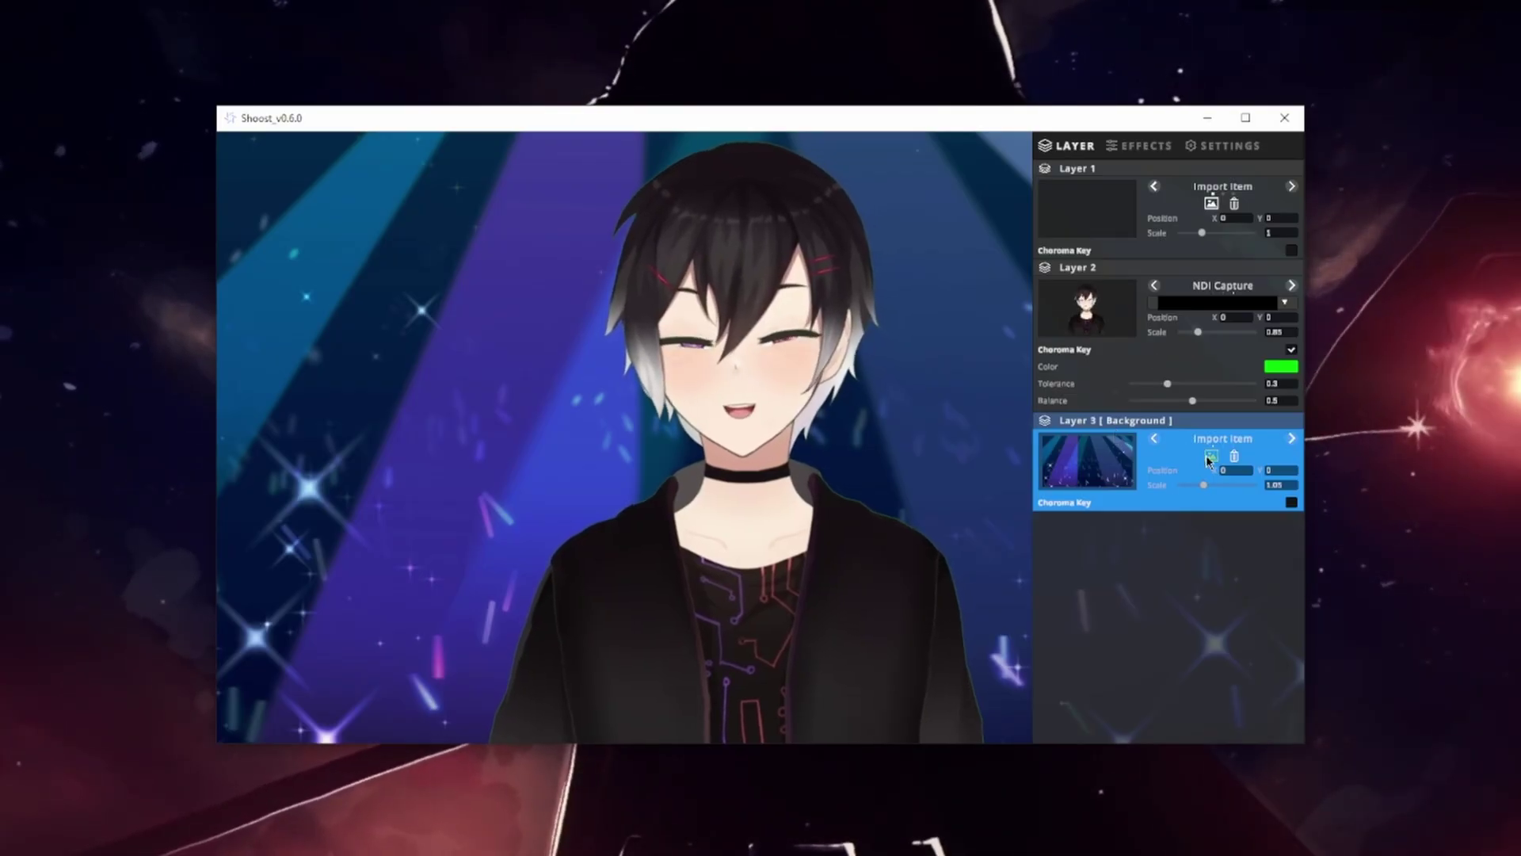
drag(839, 380, 934, 455)
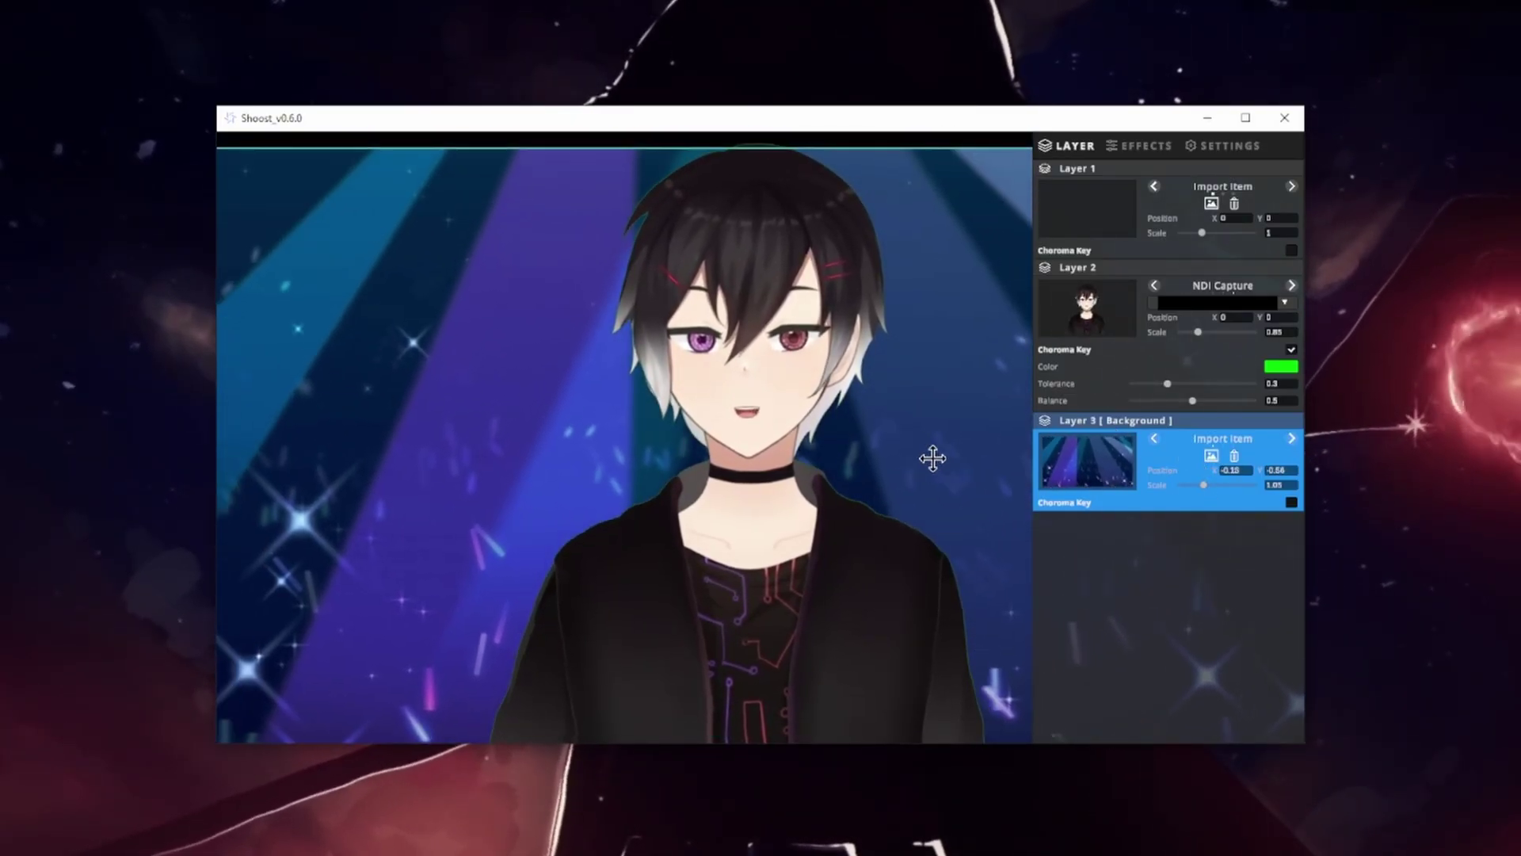
drag(1204, 485, 1215, 494)
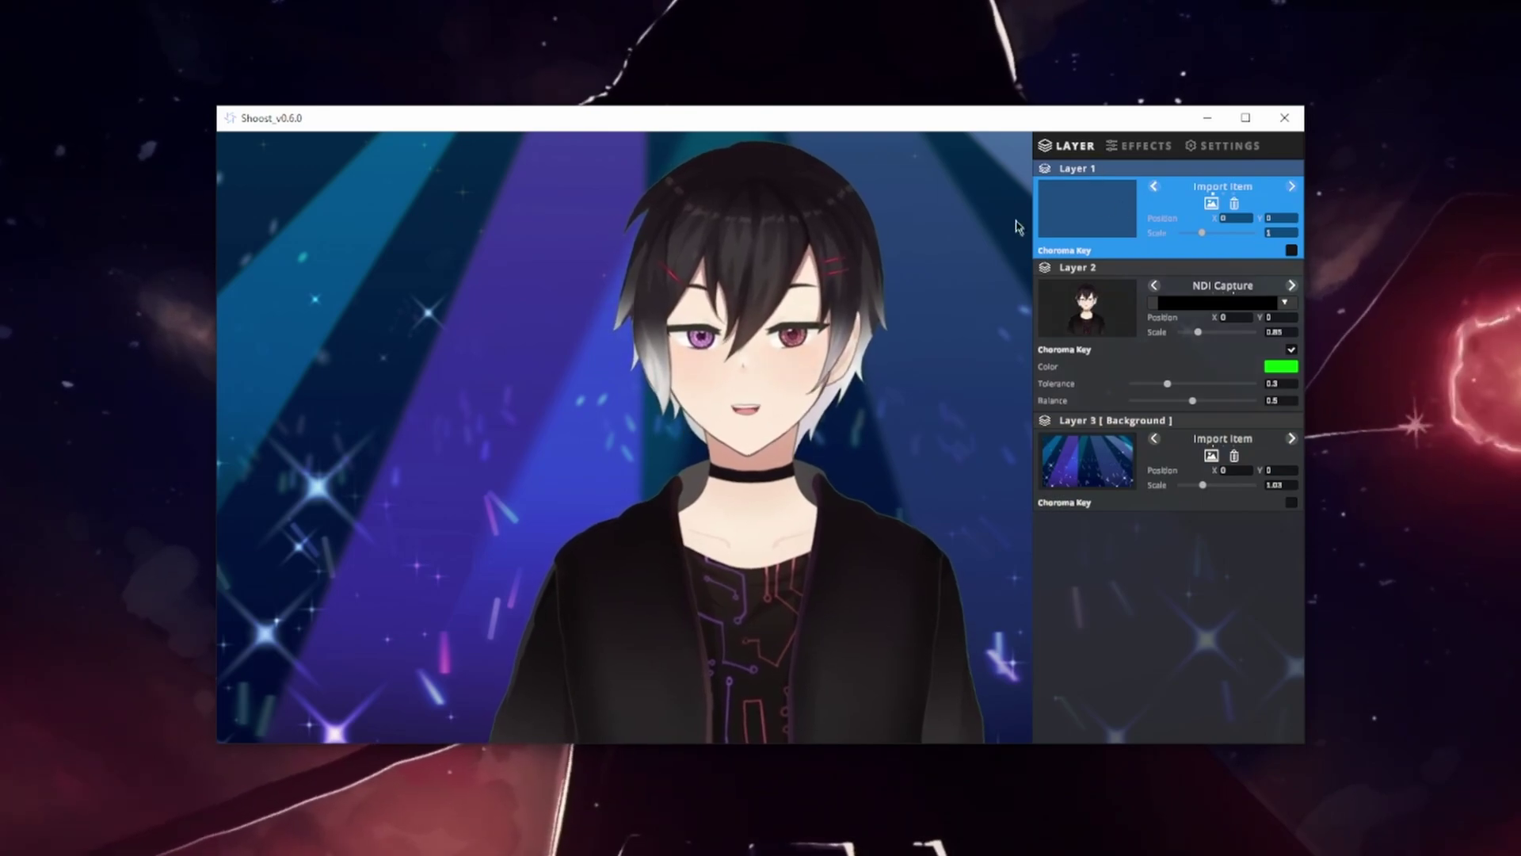
click(1105, 434)
click(1245, 216)
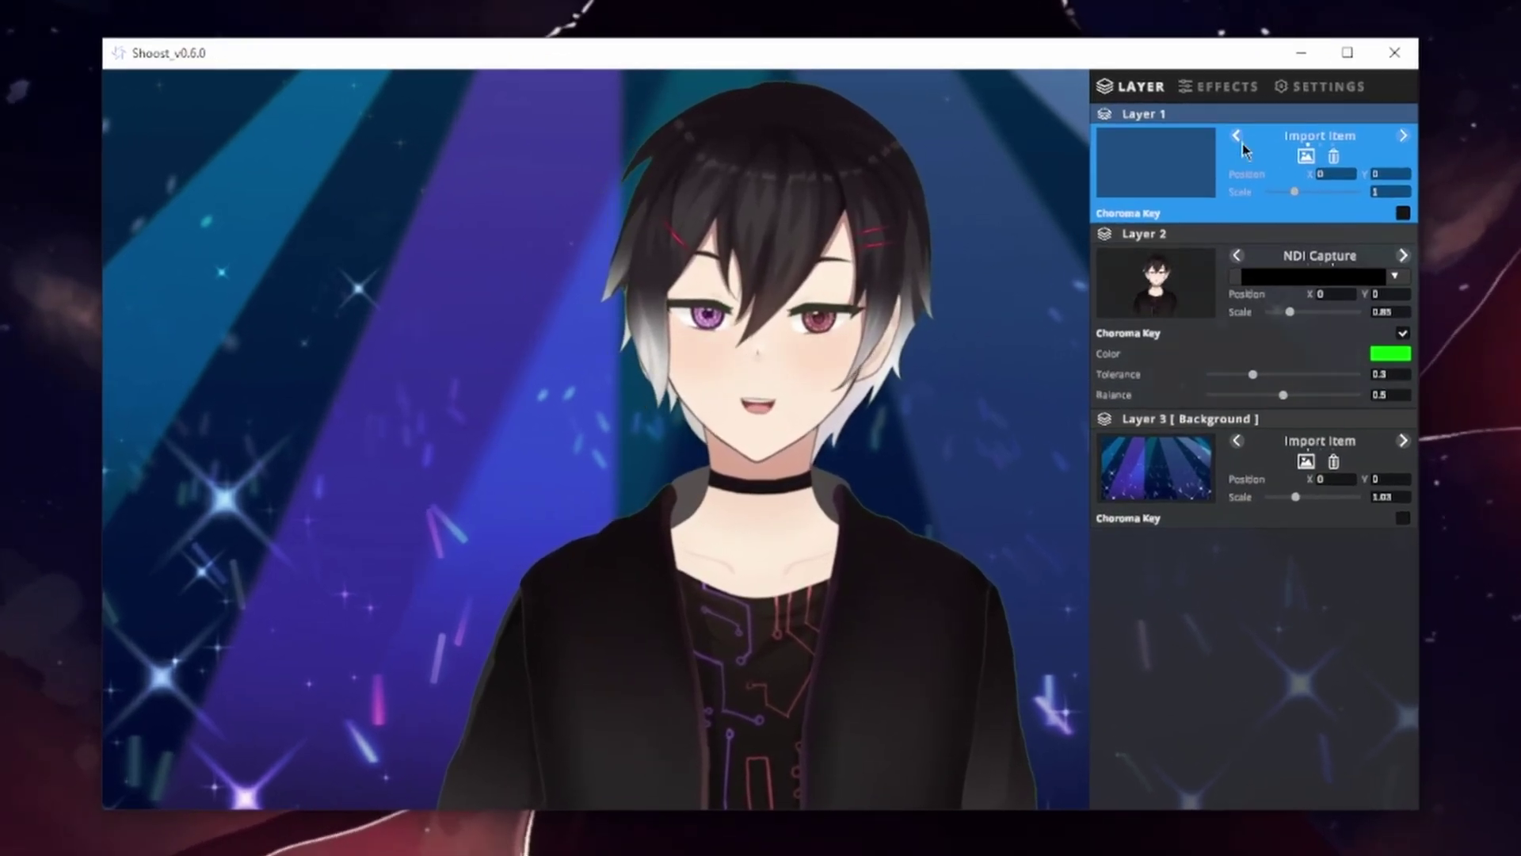
- Cycle the effect Mode through Normal, Diffusion and Glow, ending on None
click(1227, 89)
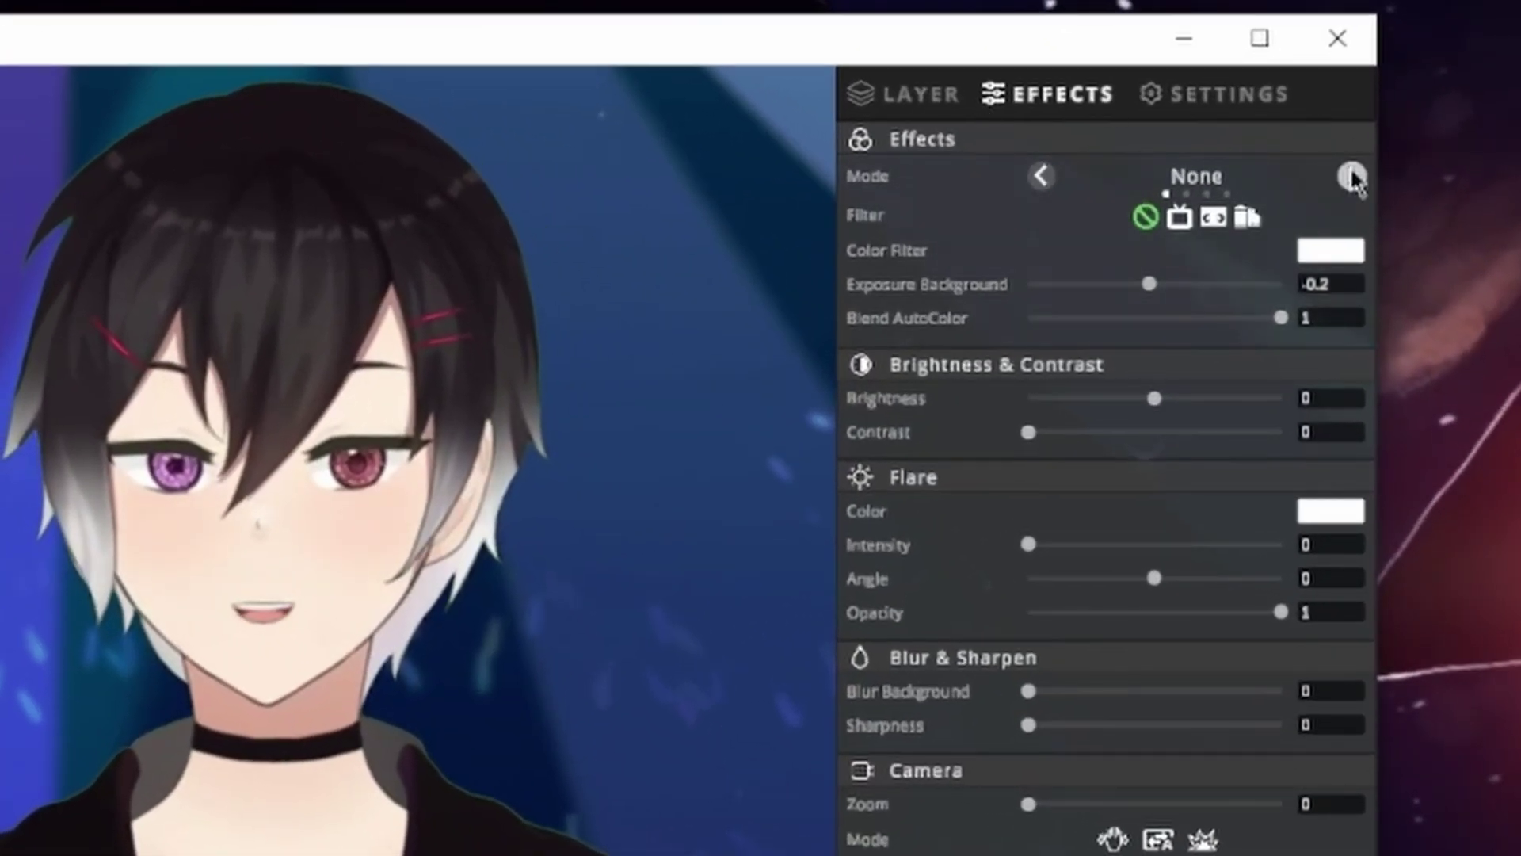
click(1352, 176)
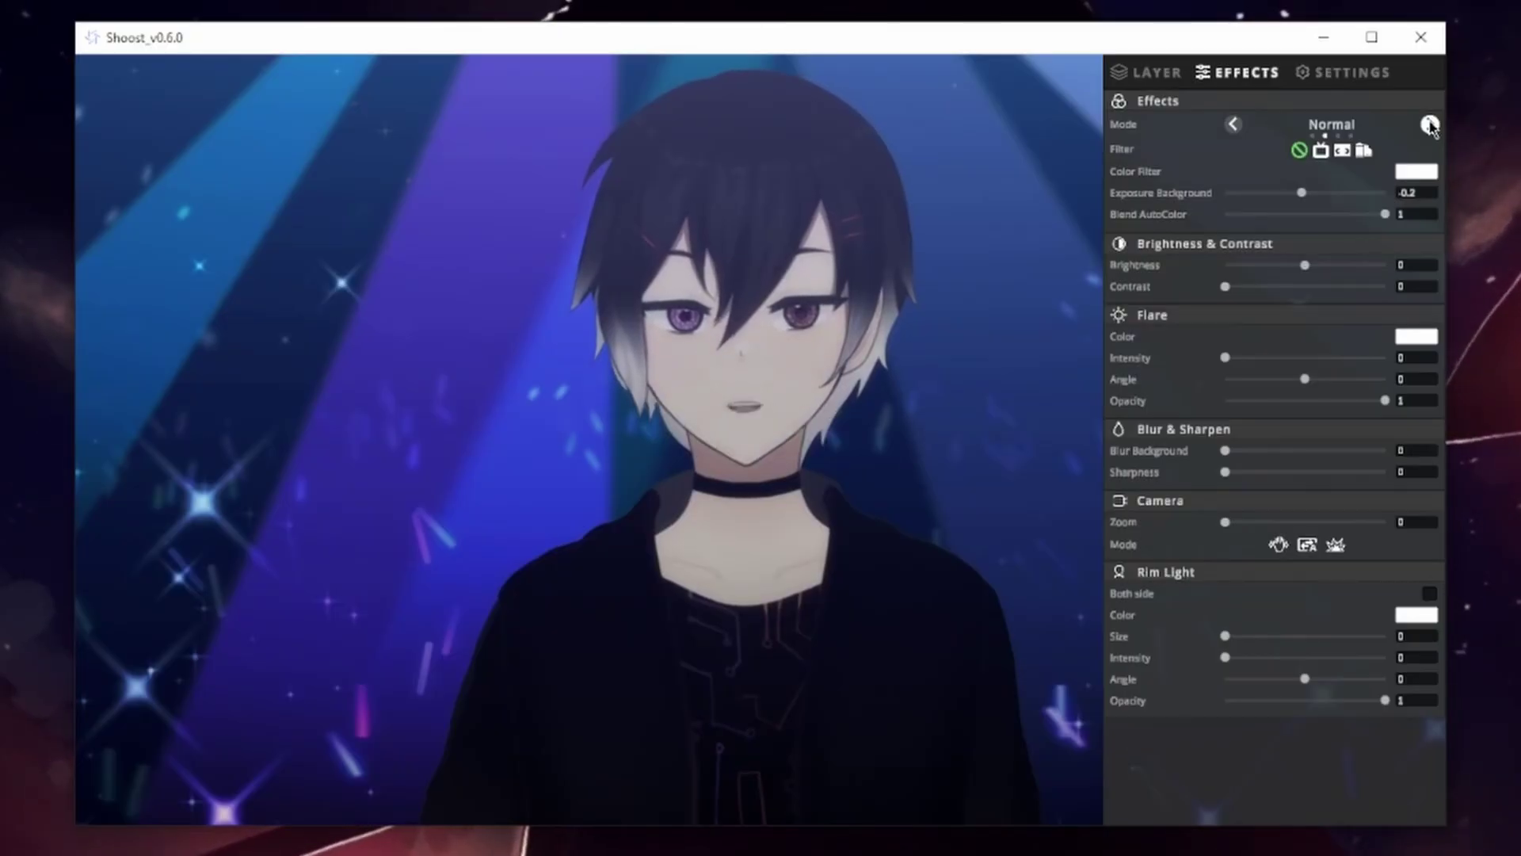
click(1429, 124)
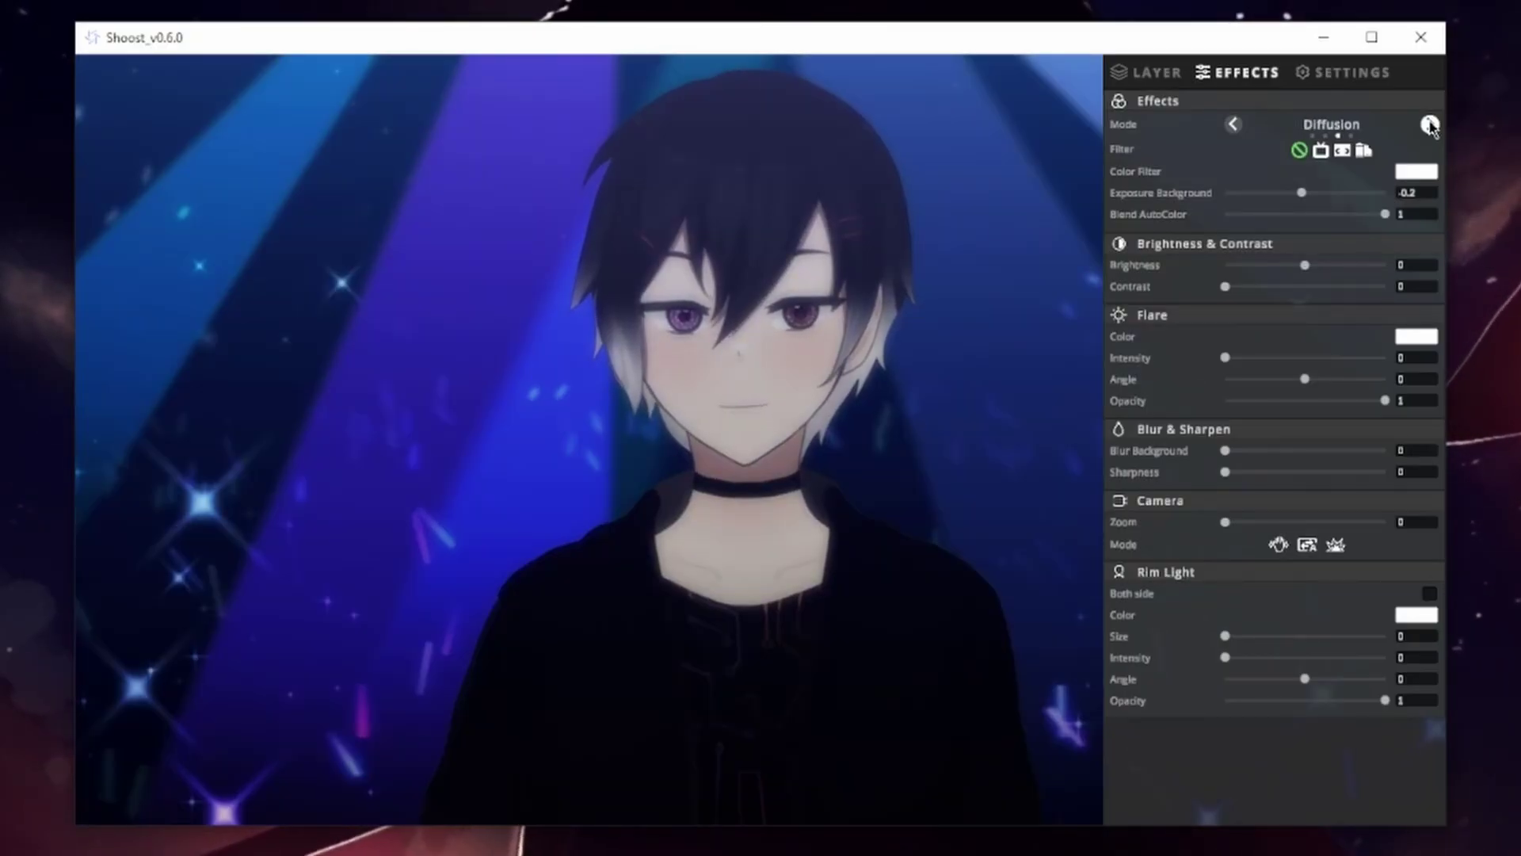
click(1429, 125)
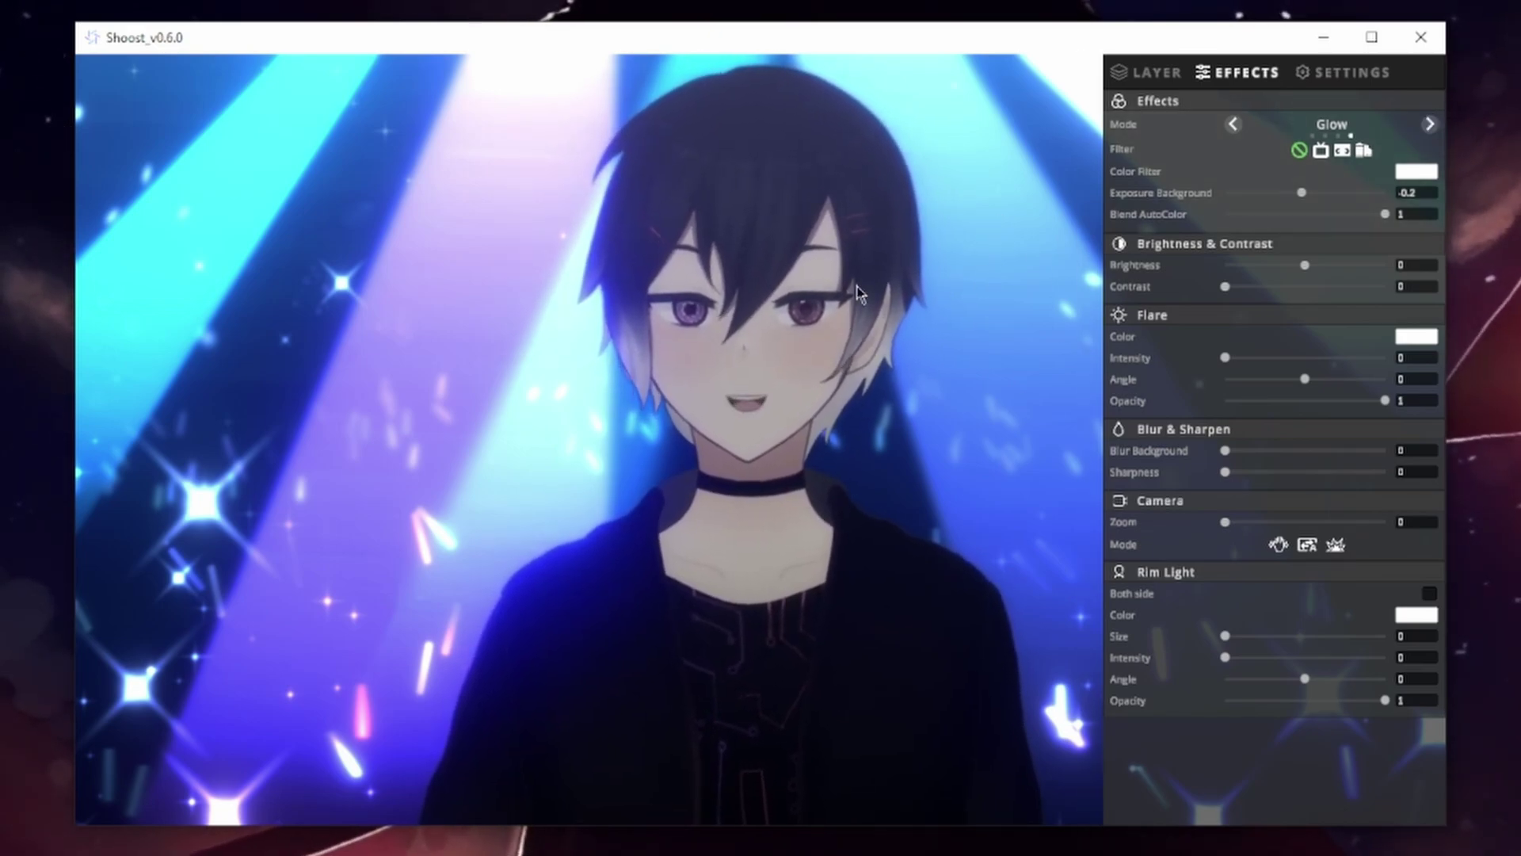
click(1429, 124)
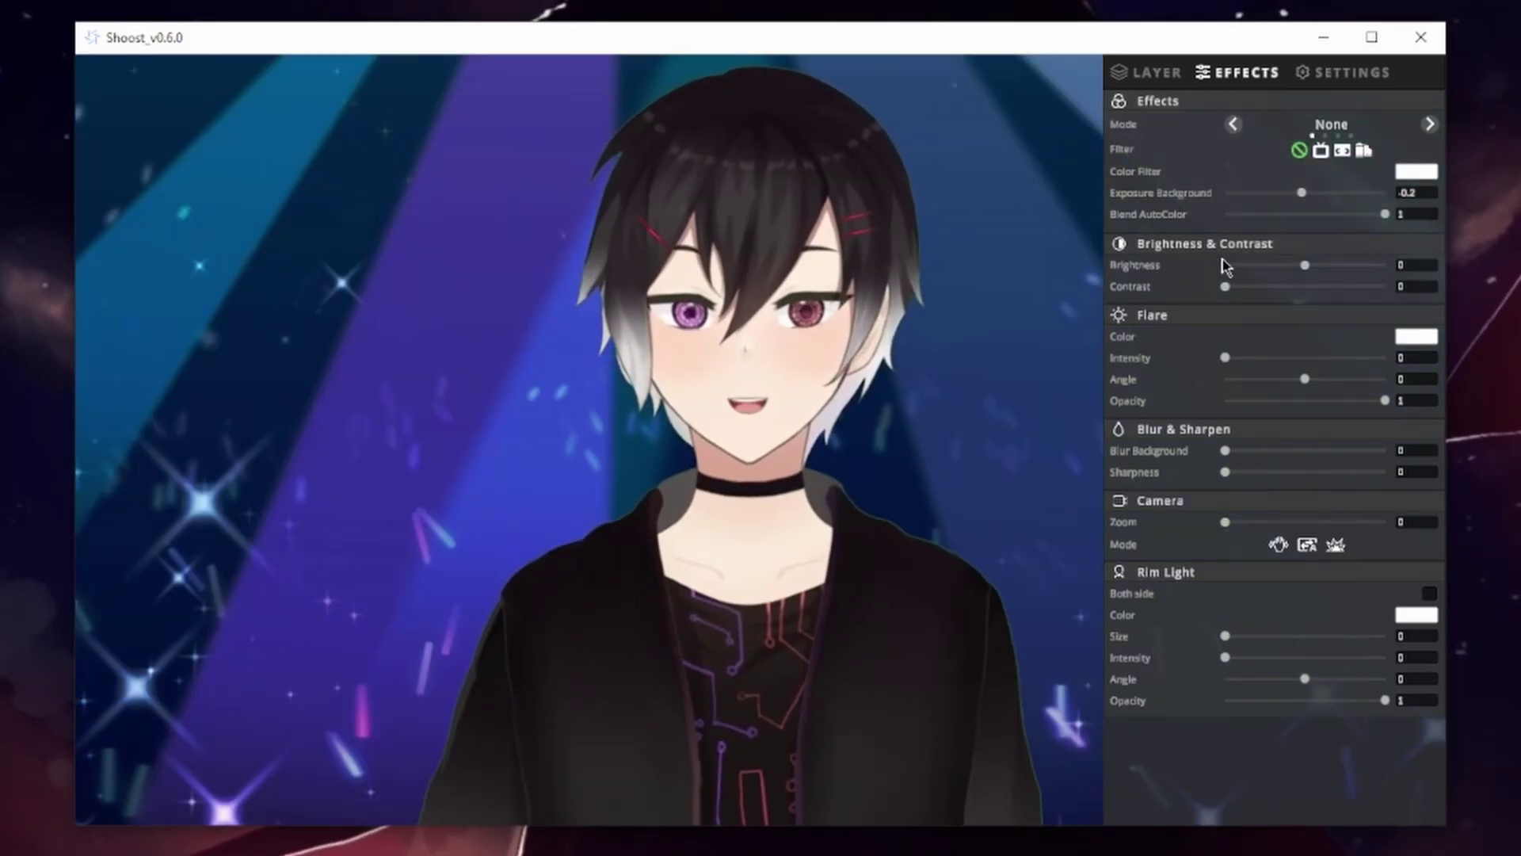
- Try the CRT scanline, grey VHS and next picture filters, ending on monochrome
click(1320, 151)
click(1341, 151)
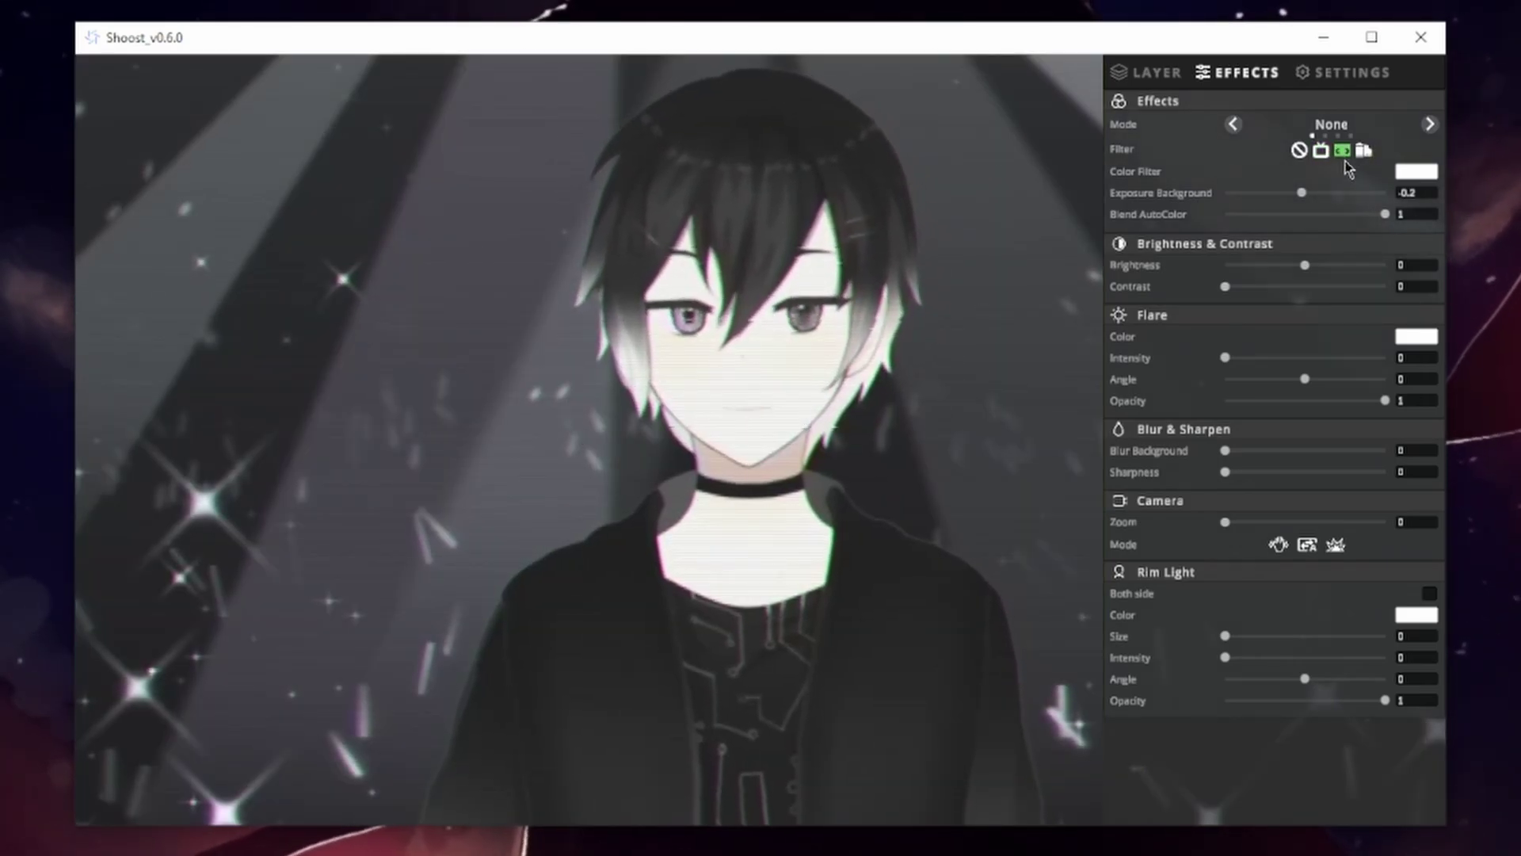
click(1362, 151)
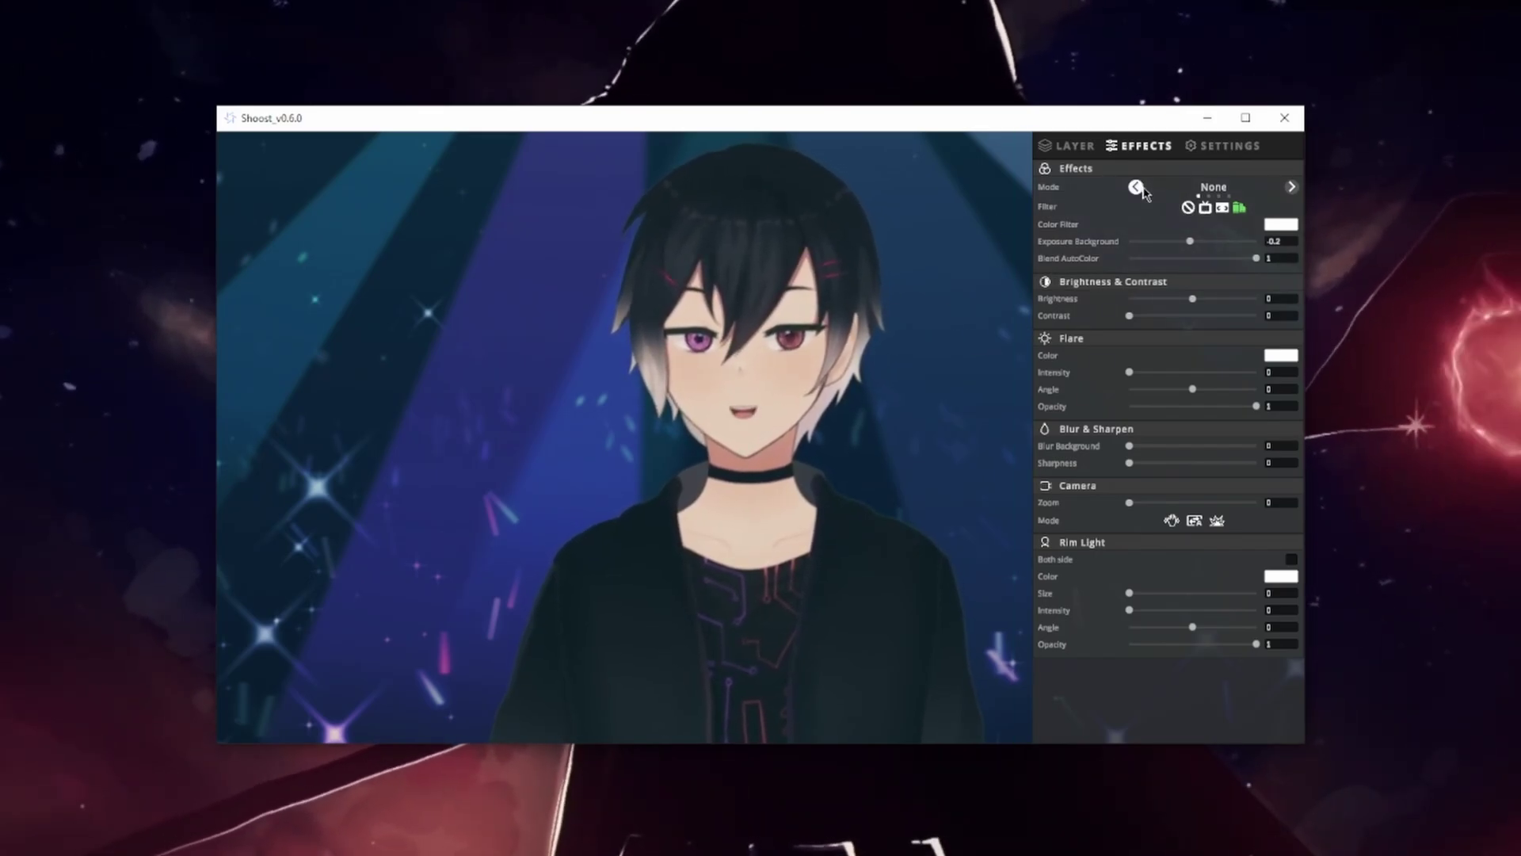
- Remove the picture filter, set Mode to Glow, and try red then green Color Filter tints
click(1187, 209)
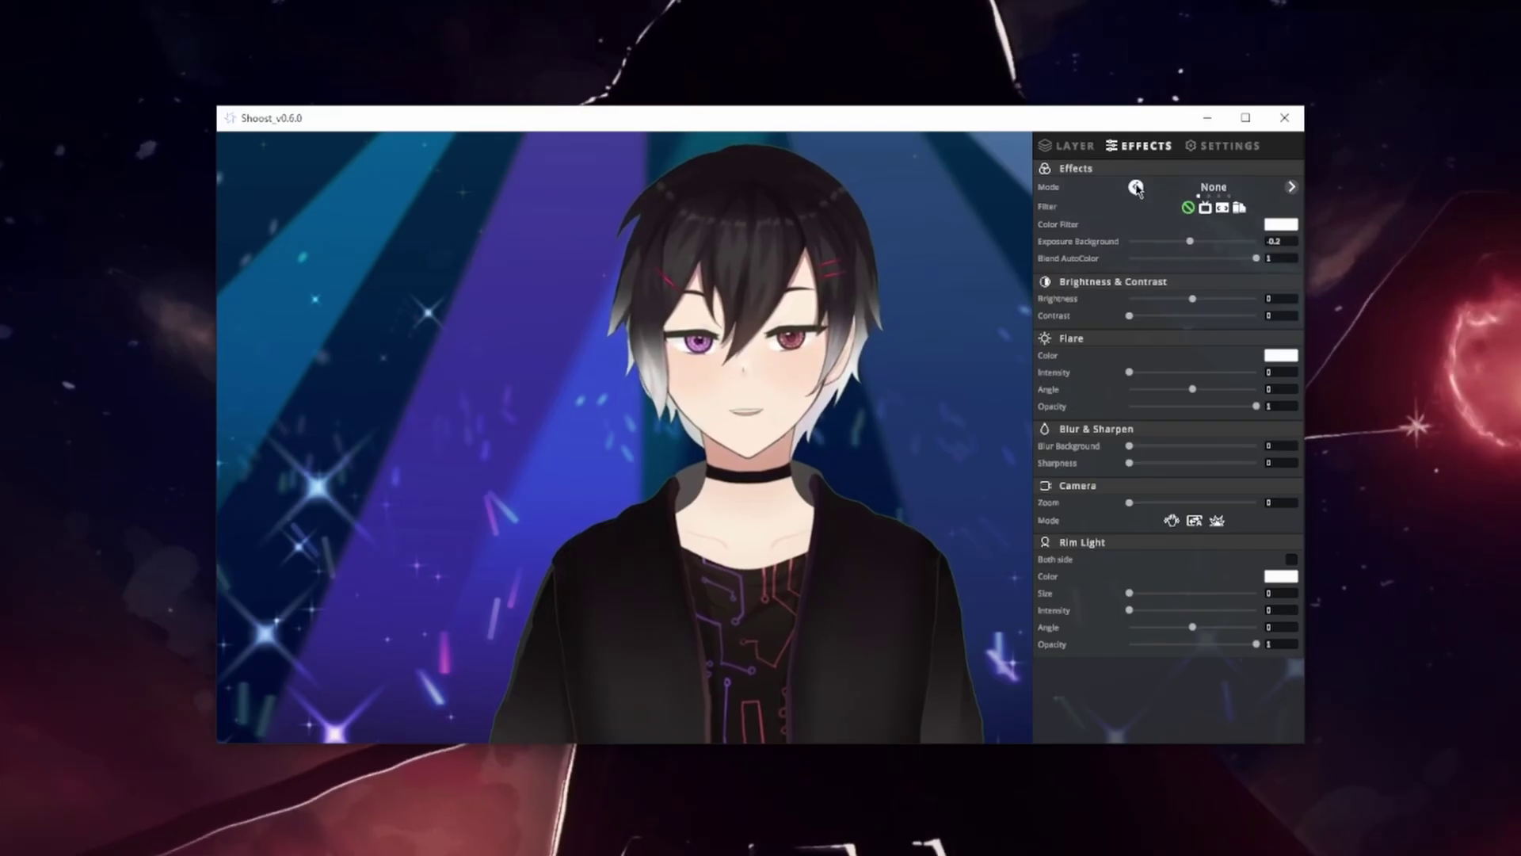
click(1136, 187)
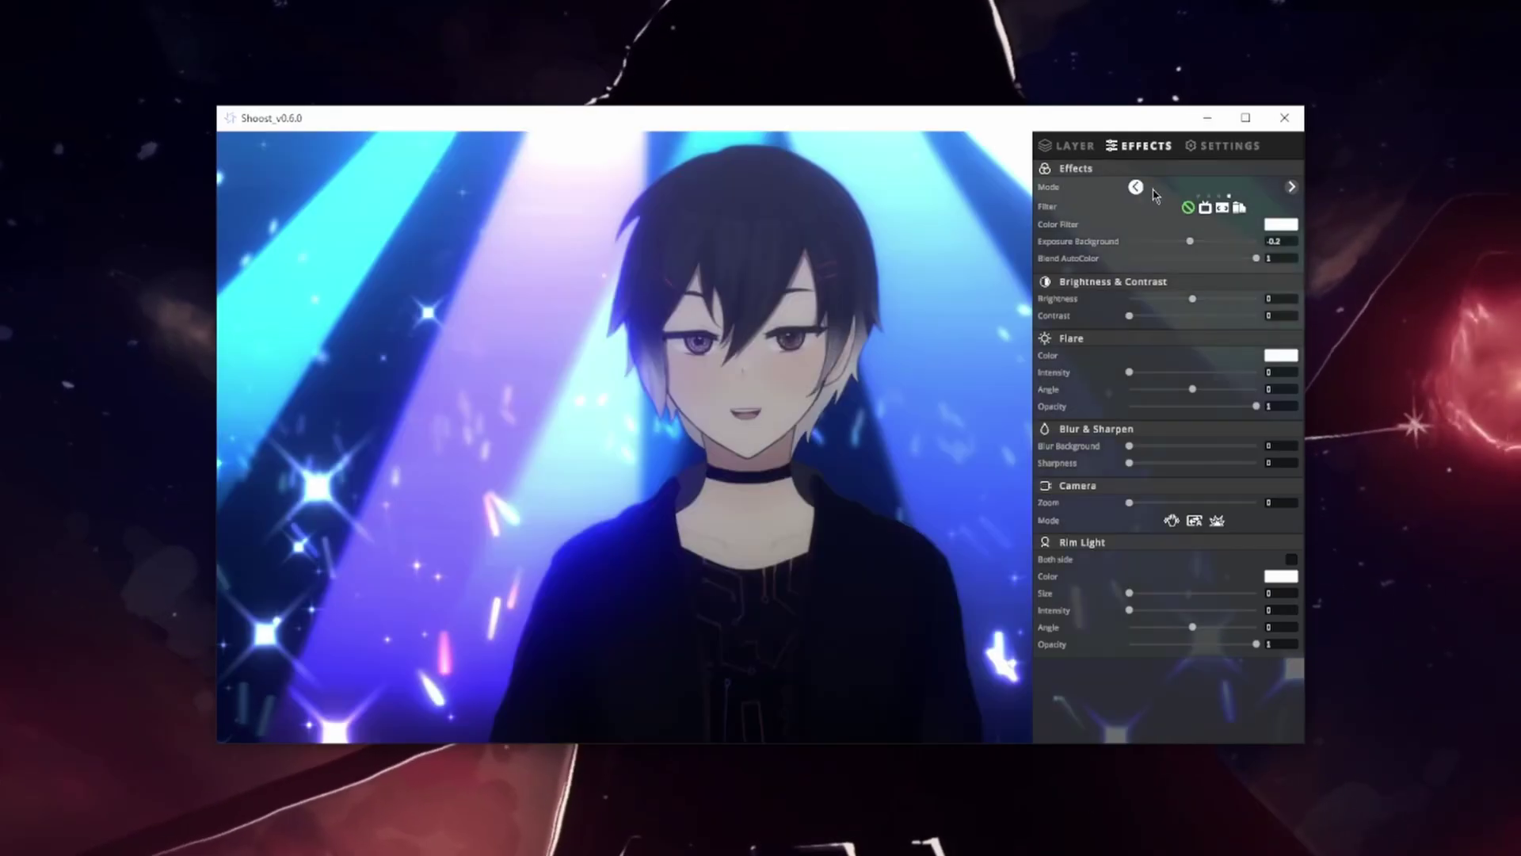
click(1281, 226)
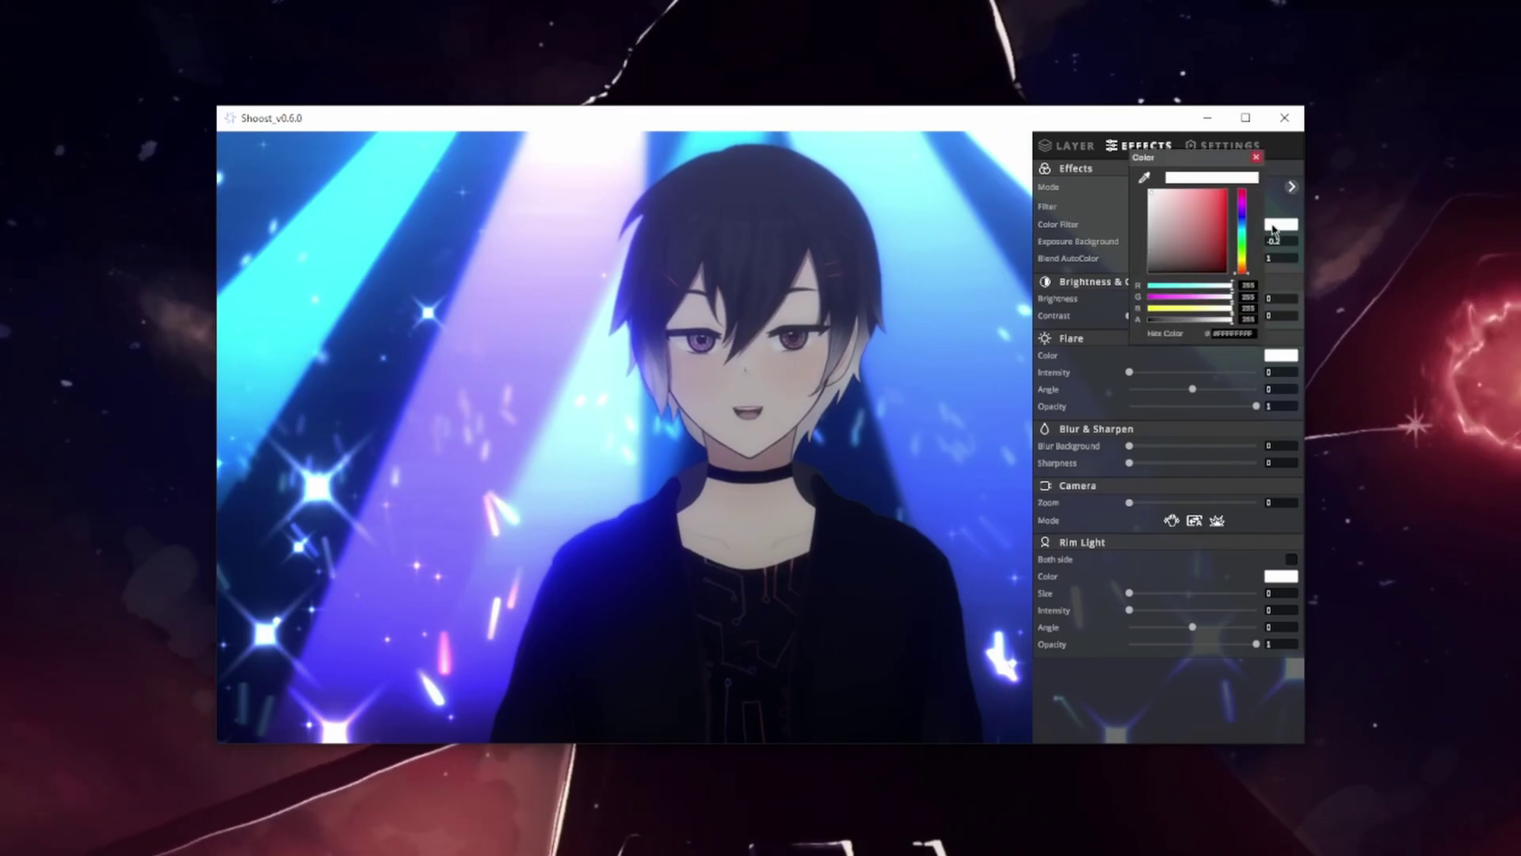
click(1220, 208)
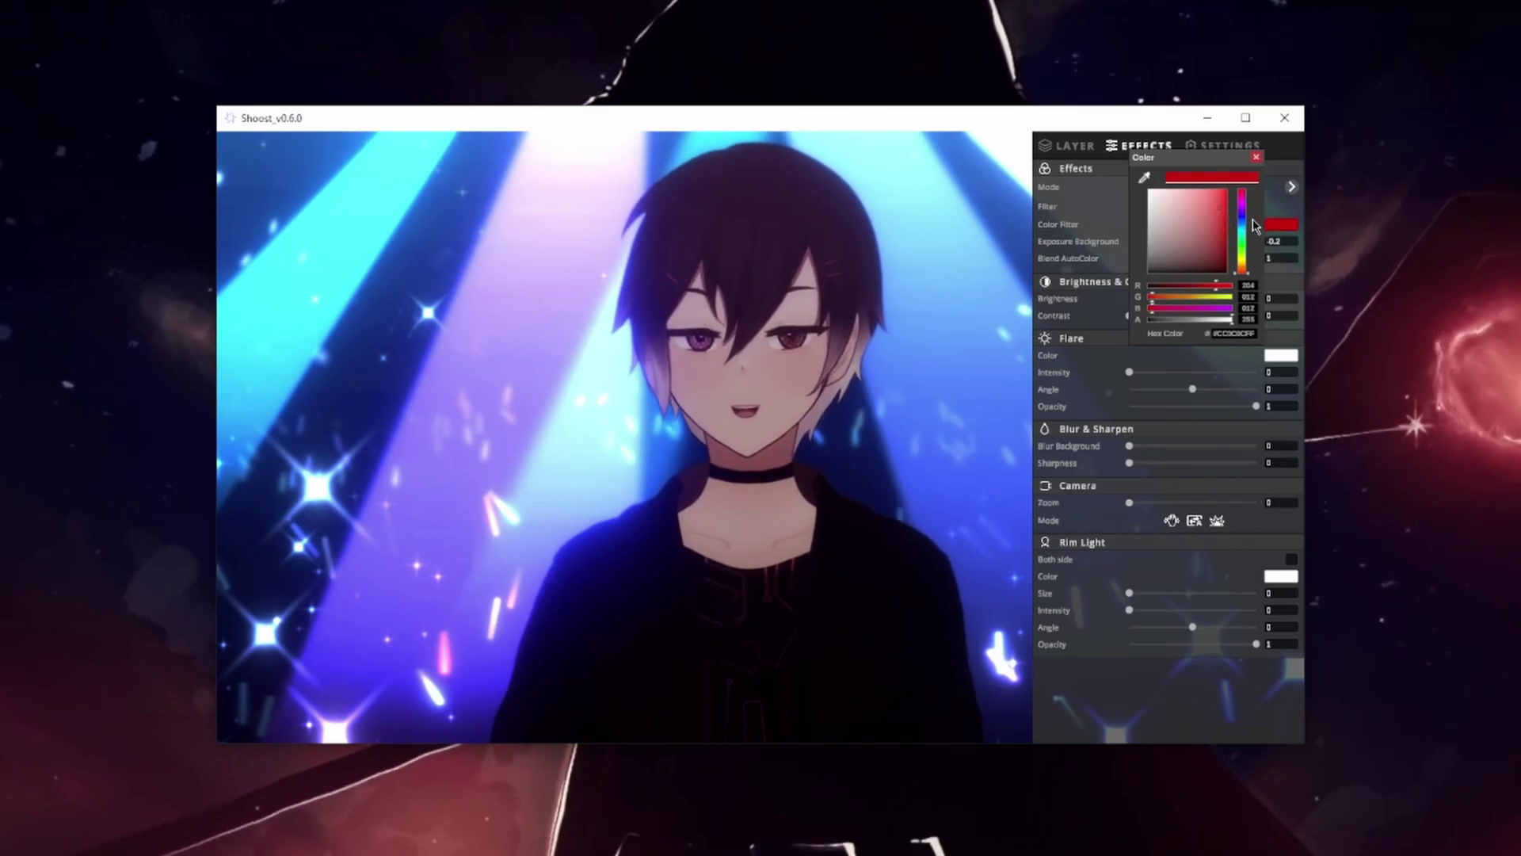
mouse_move(1243, 222)
mouse_down()
mouse_move(1241, 252)
mouse_move(1245, 219)
mouse_up()
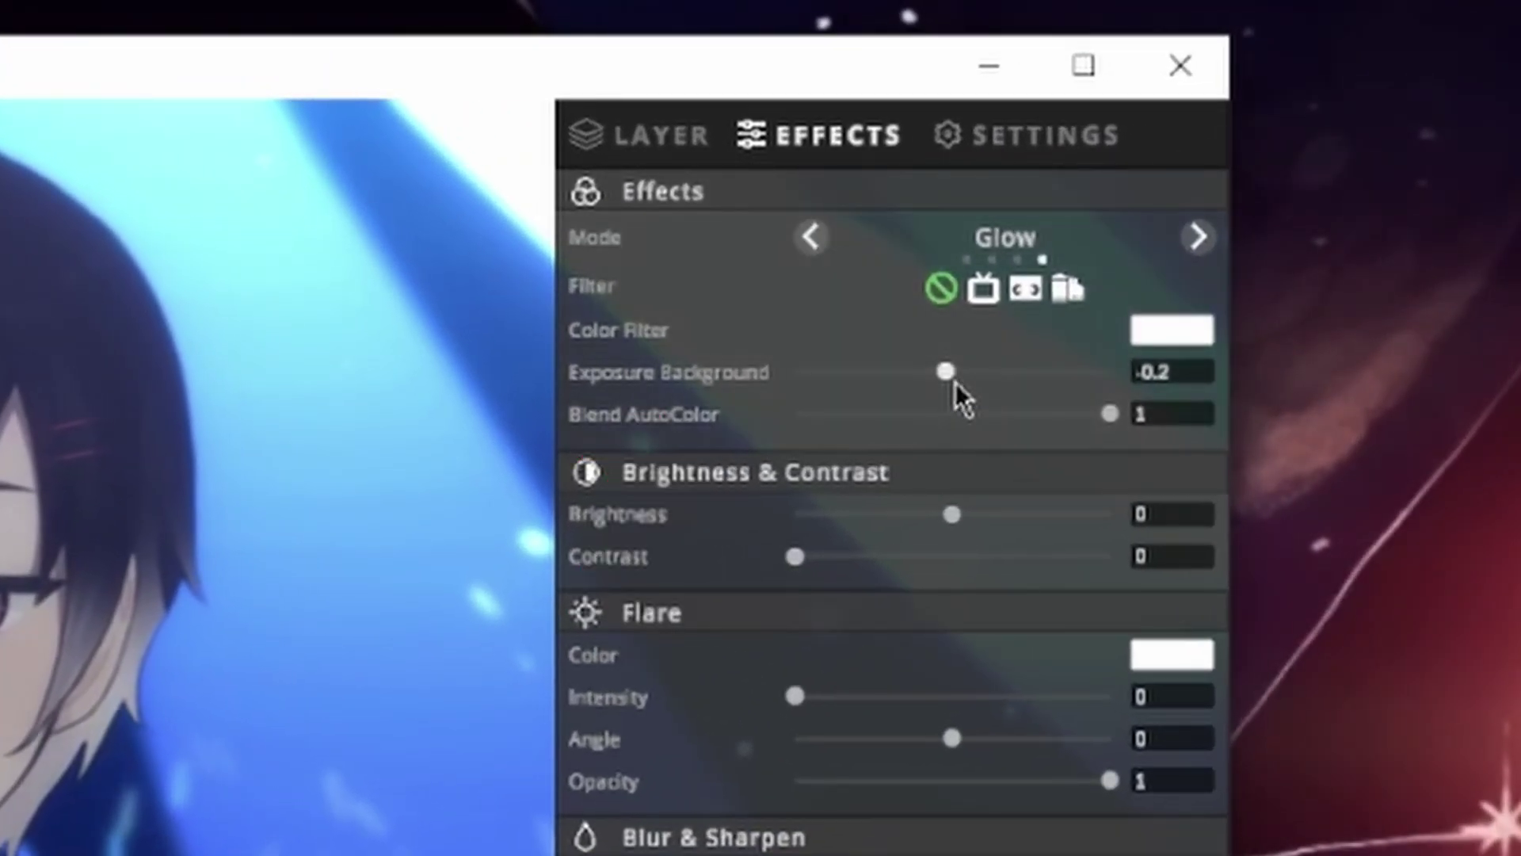
- Set background exposure to 0, leave AutoColor blend at 1, and raise brightness to 0.25
drag(956, 382, 949, 377)
drag(1188, 244, 1203, 247)
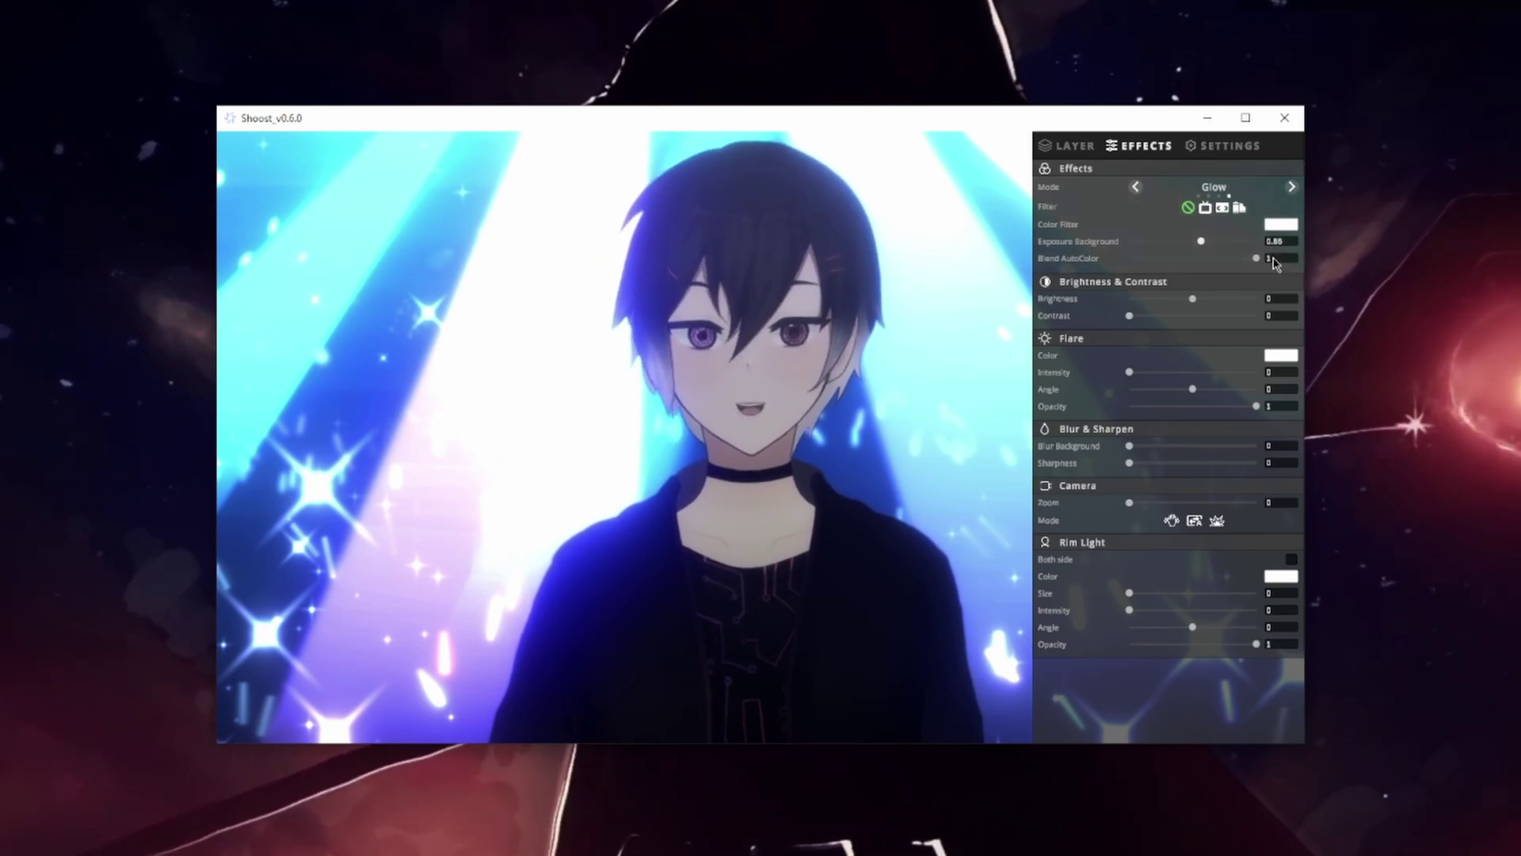
drag(1256, 258, 1233, 258)
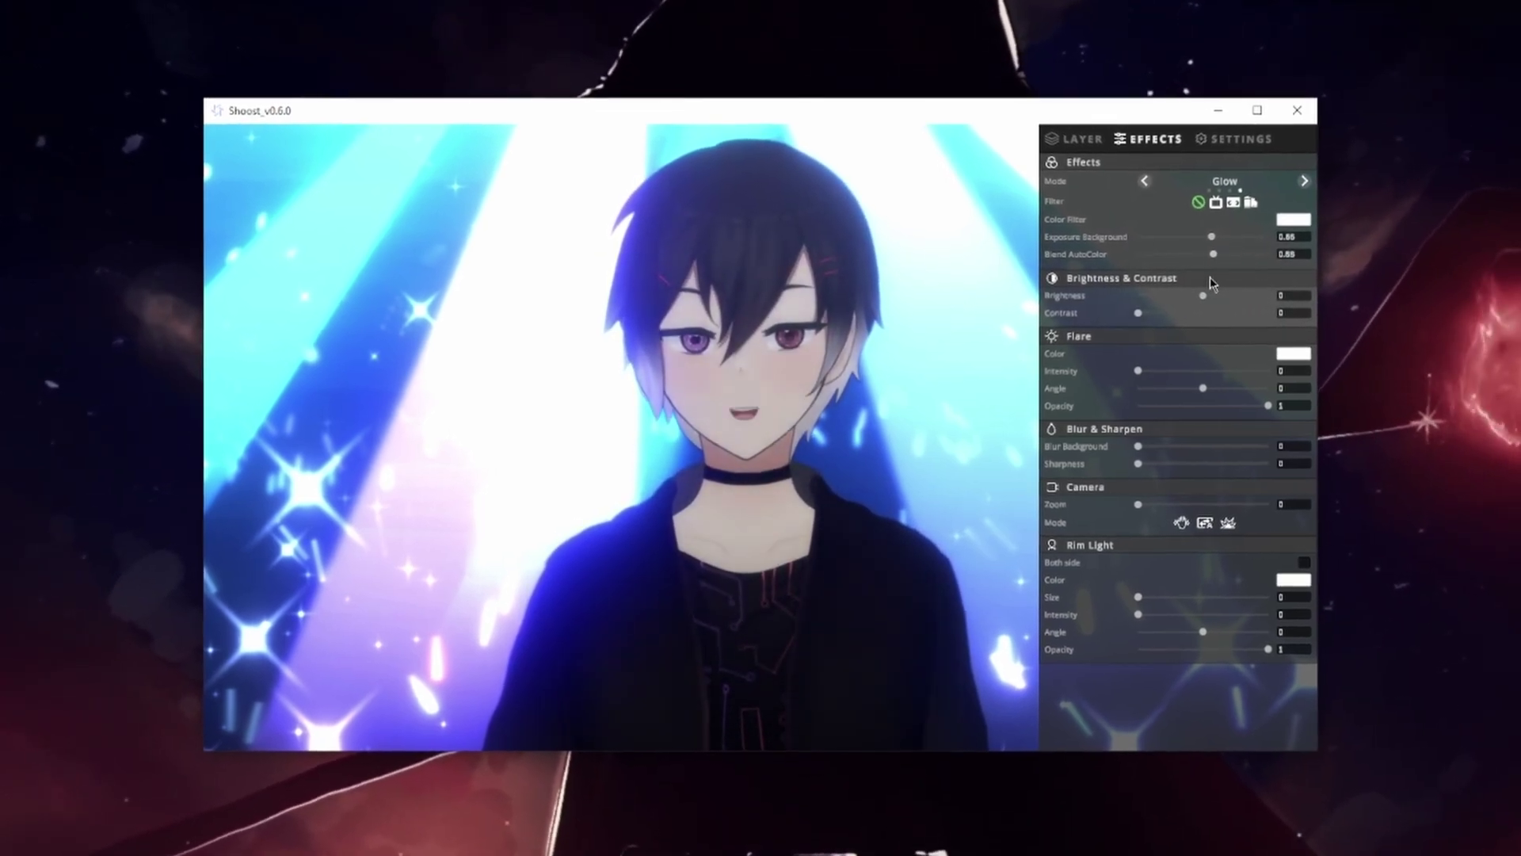
drag(1233, 248, 1286, 248)
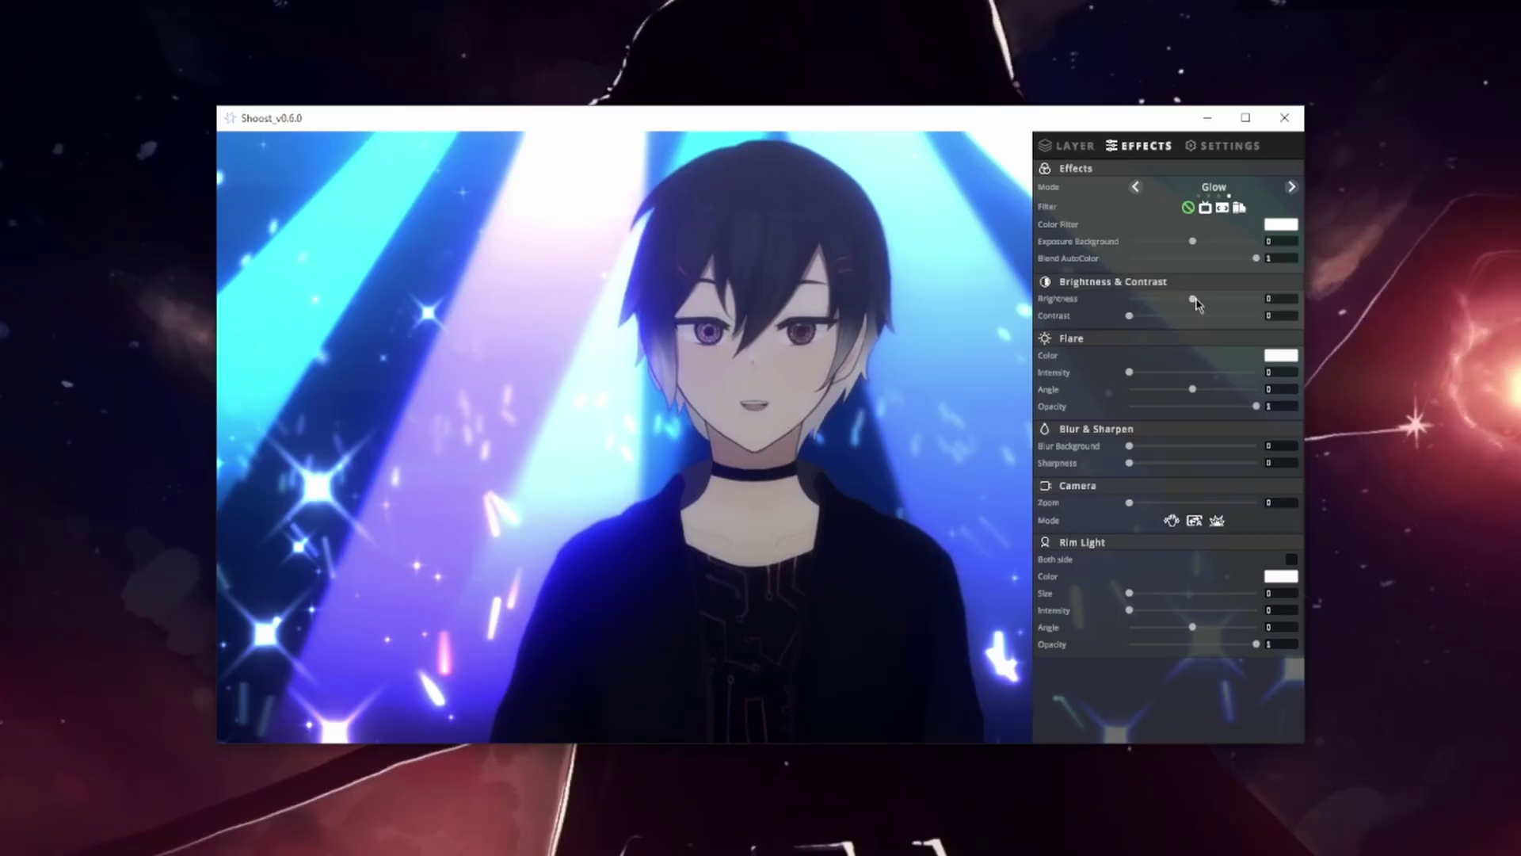
drag(1195, 299, 1155, 338)
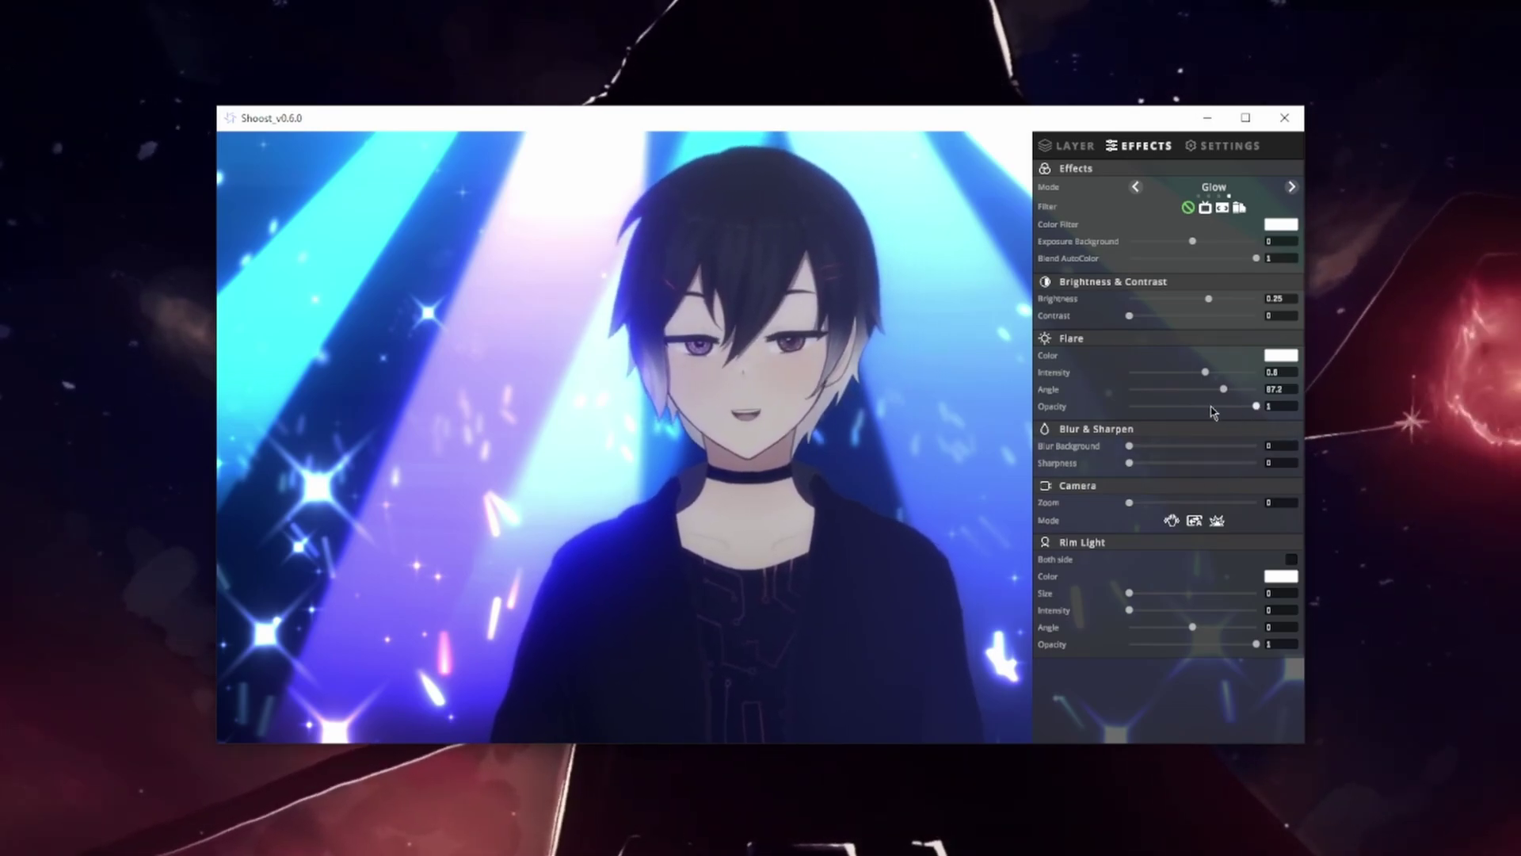
drag(1129, 445, 1211, 446)
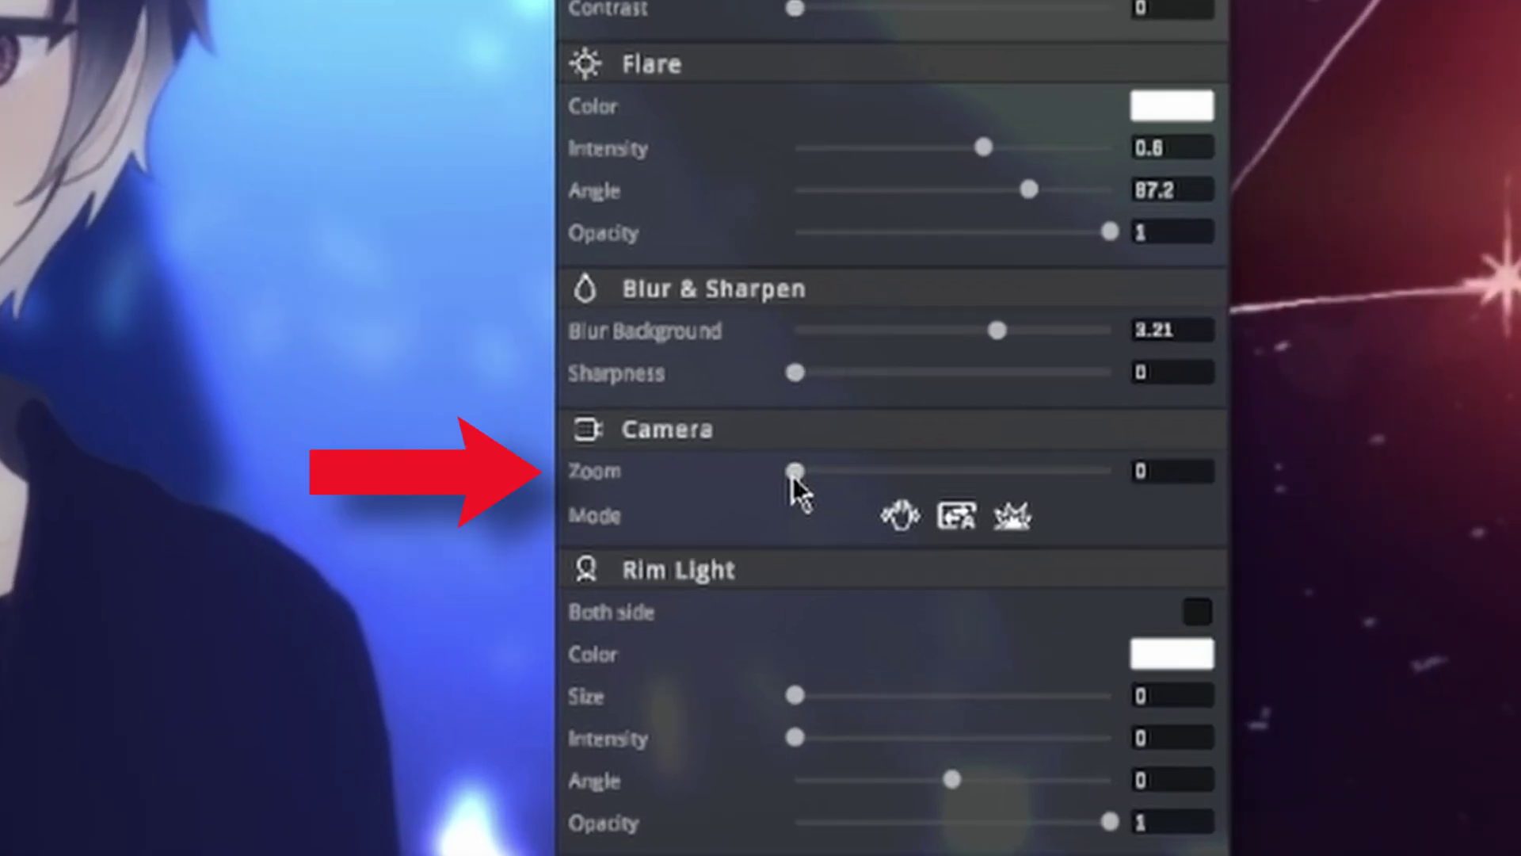
drag(836, 475, 862, 480)
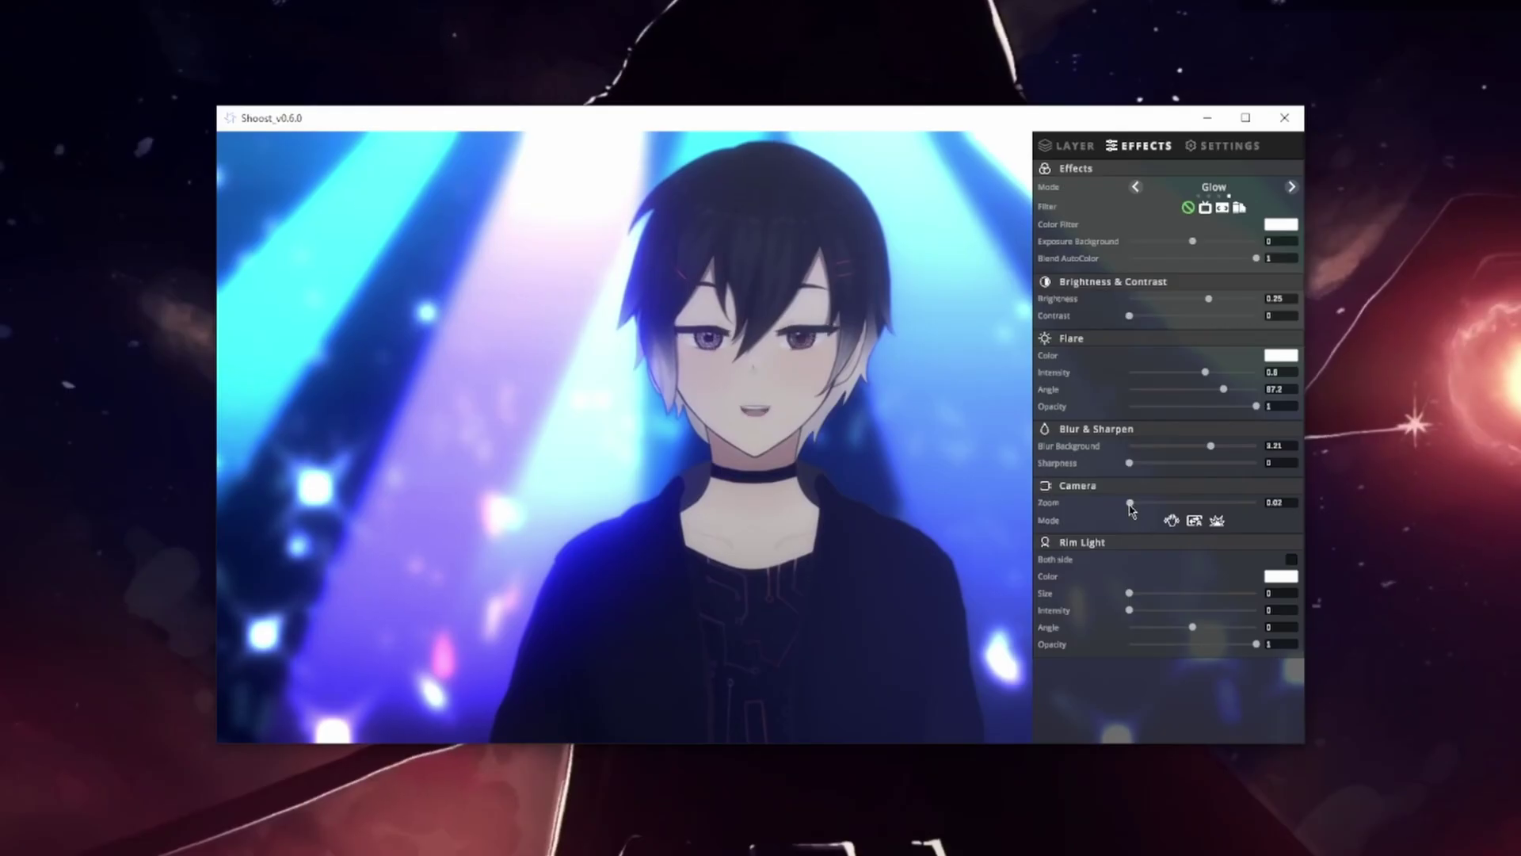
drag(1141, 504, 1169, 503)
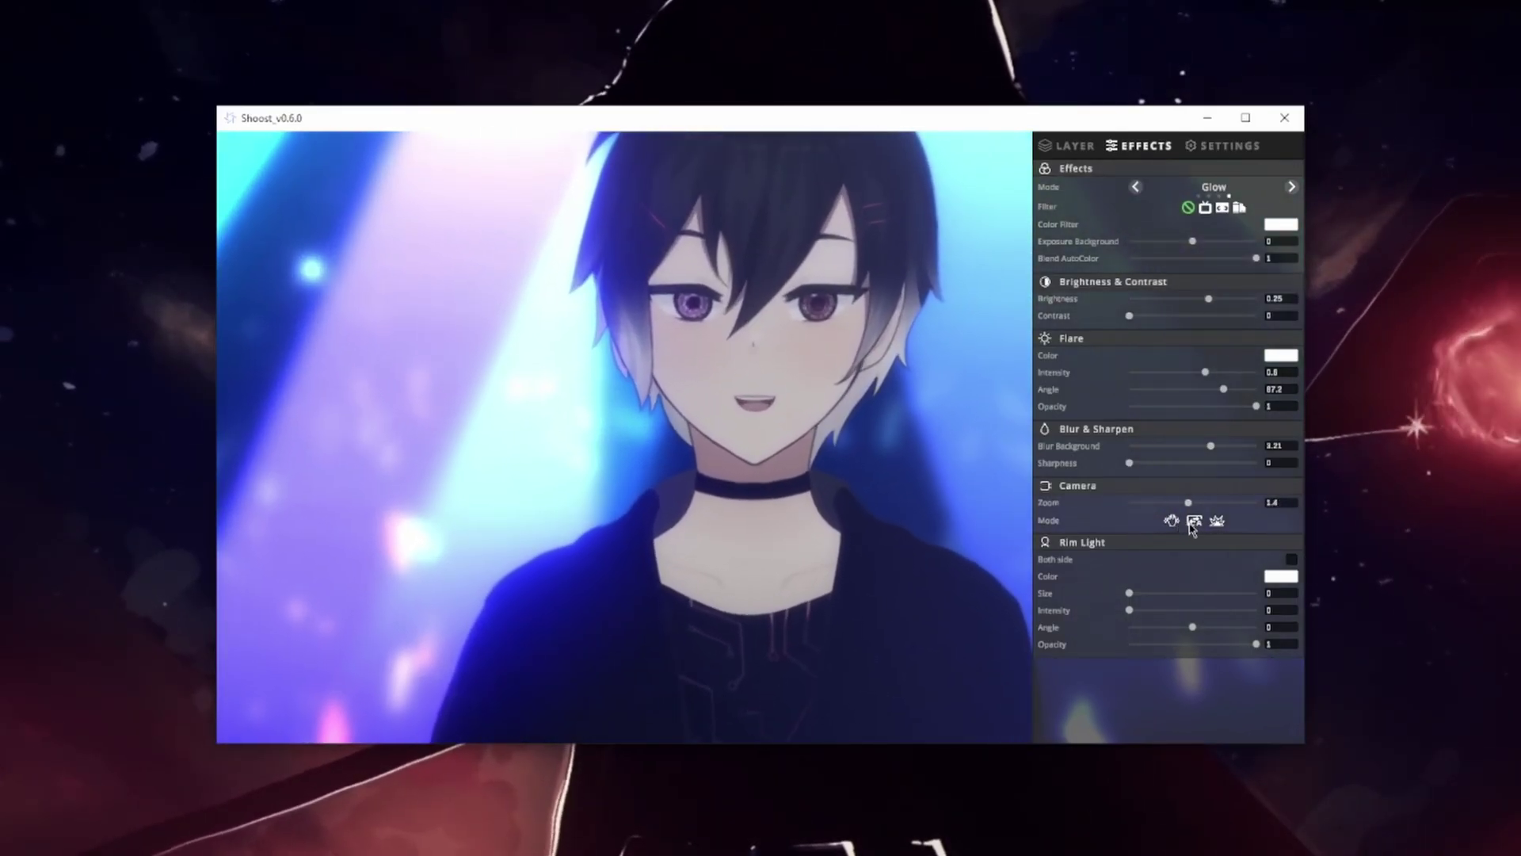
click(1184, 523)
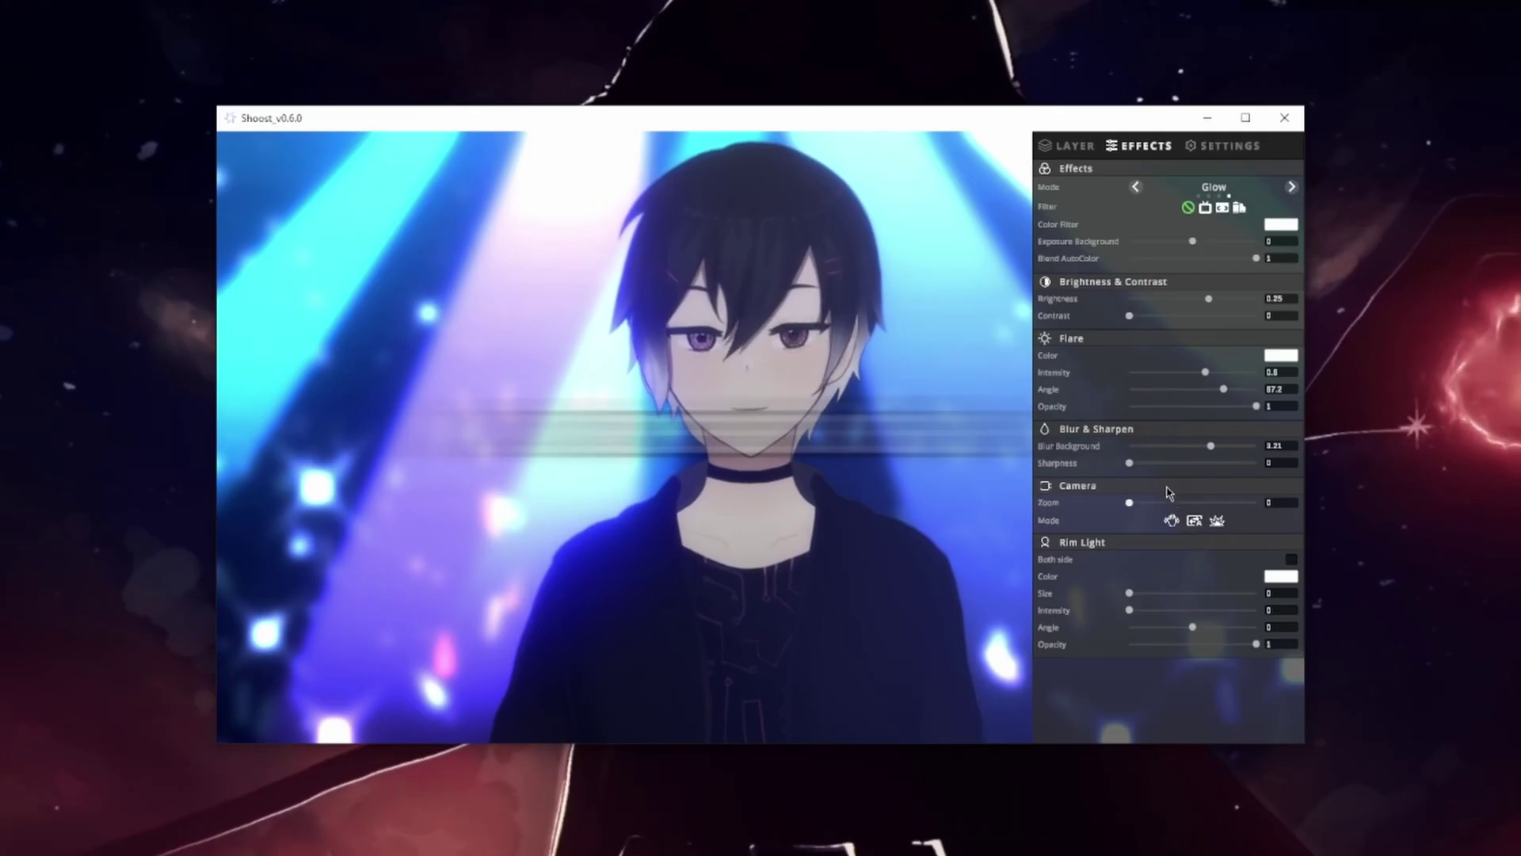
- Try camera shake at intensity 0.77, then switch the camera to Pan Follow with speed and smoothing 0
click(1172, 520)
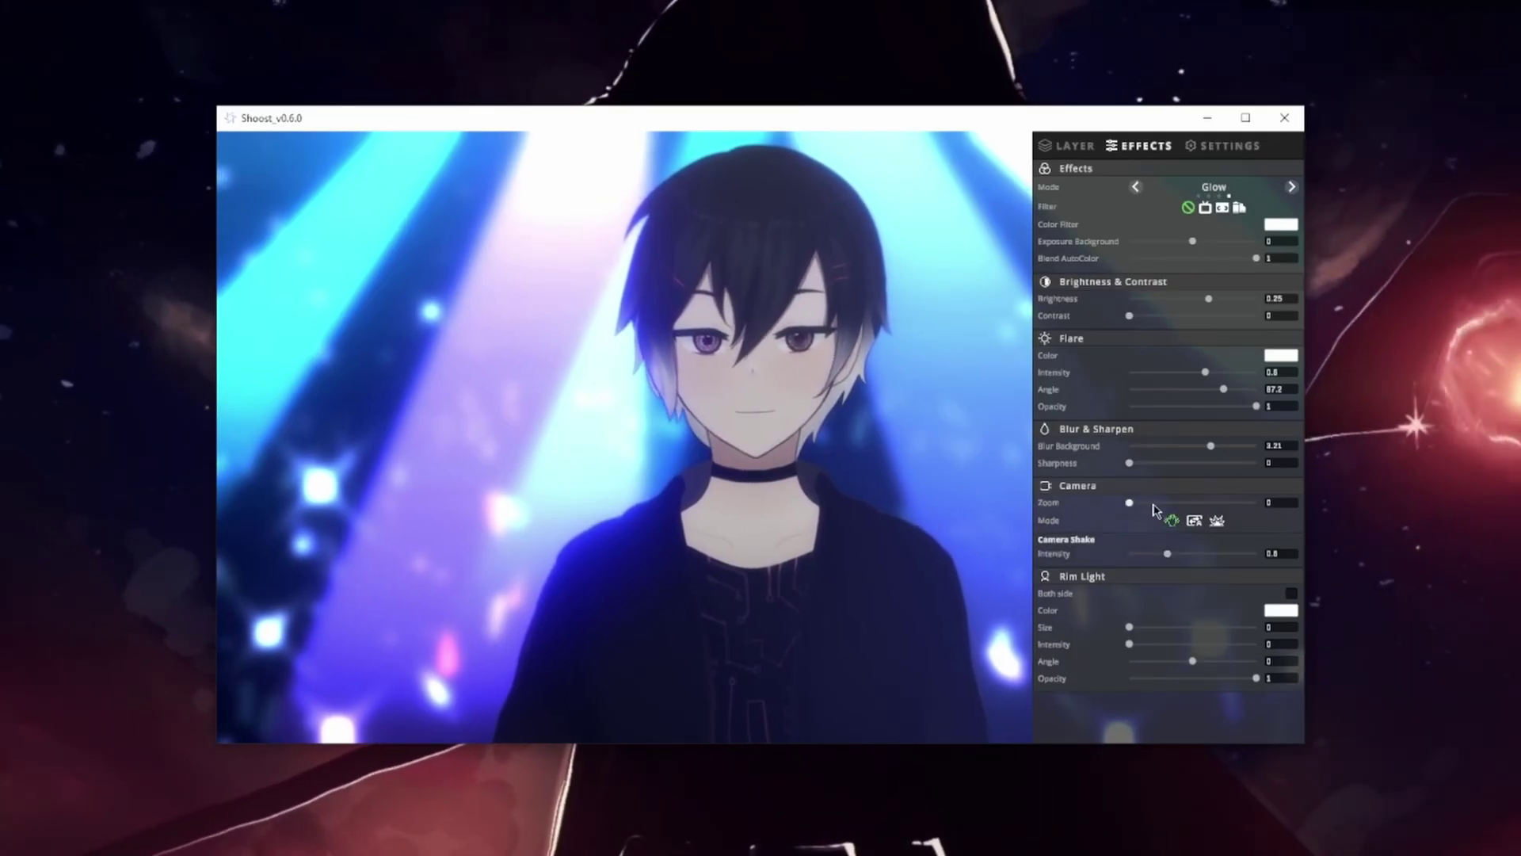
click(1196, 523)
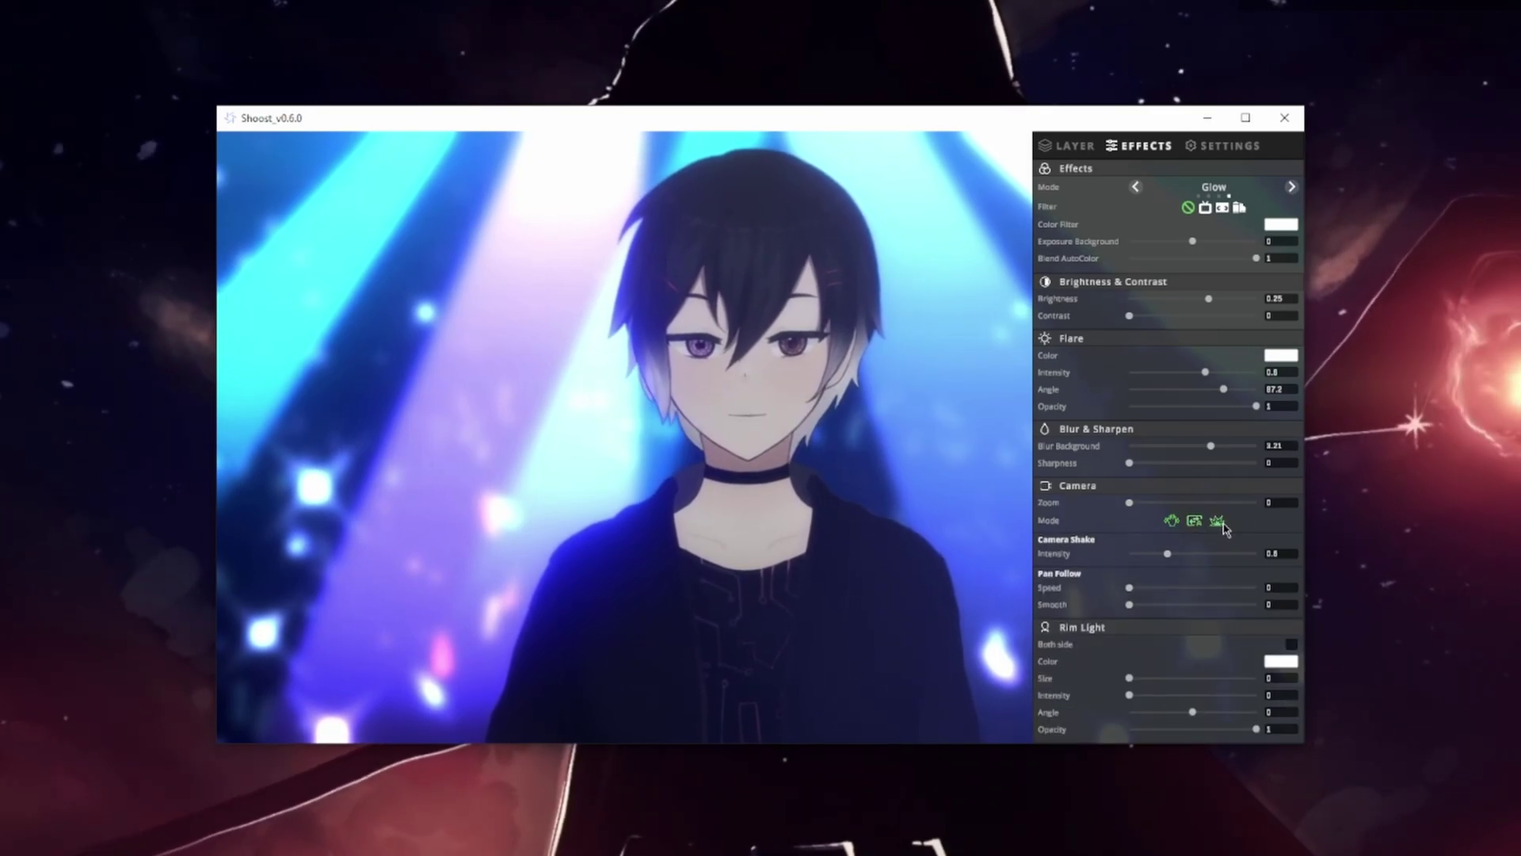
click(1194, 521)
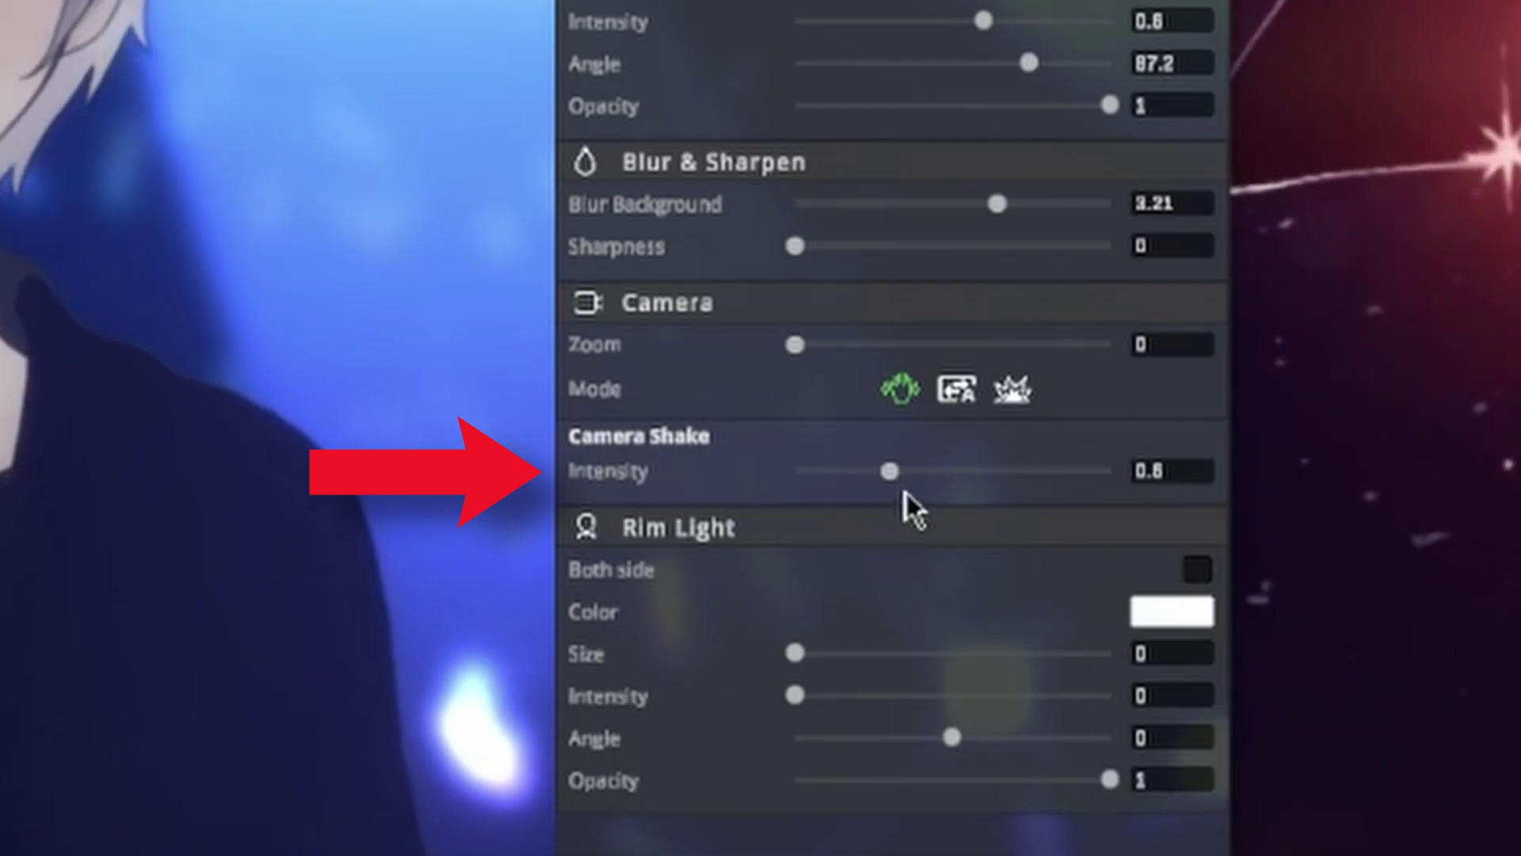
drag(896, 476, 1082, 500)
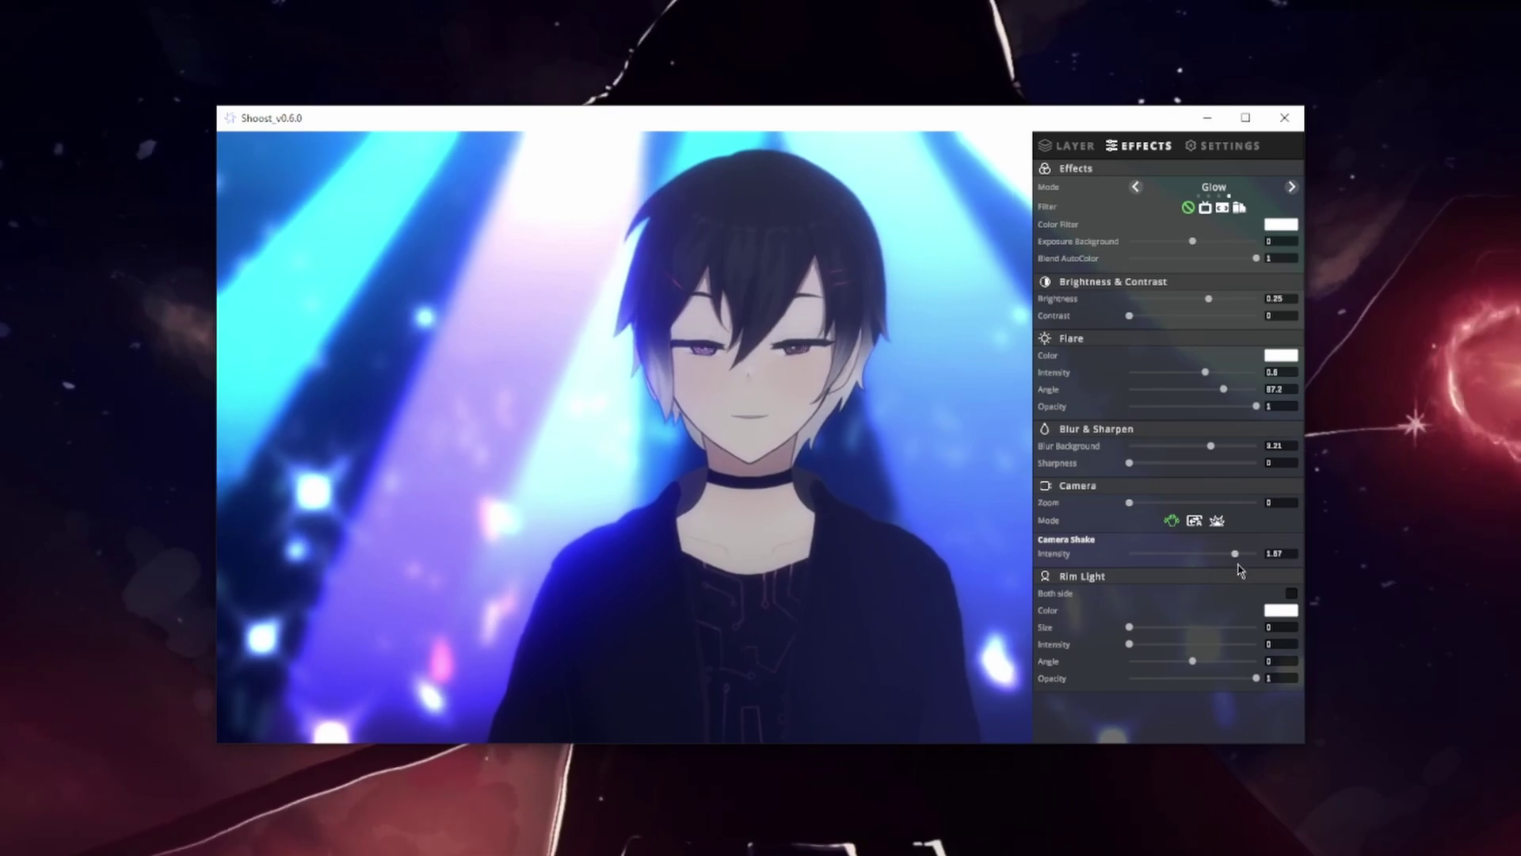
drag(1234, 554, 1181, 557)
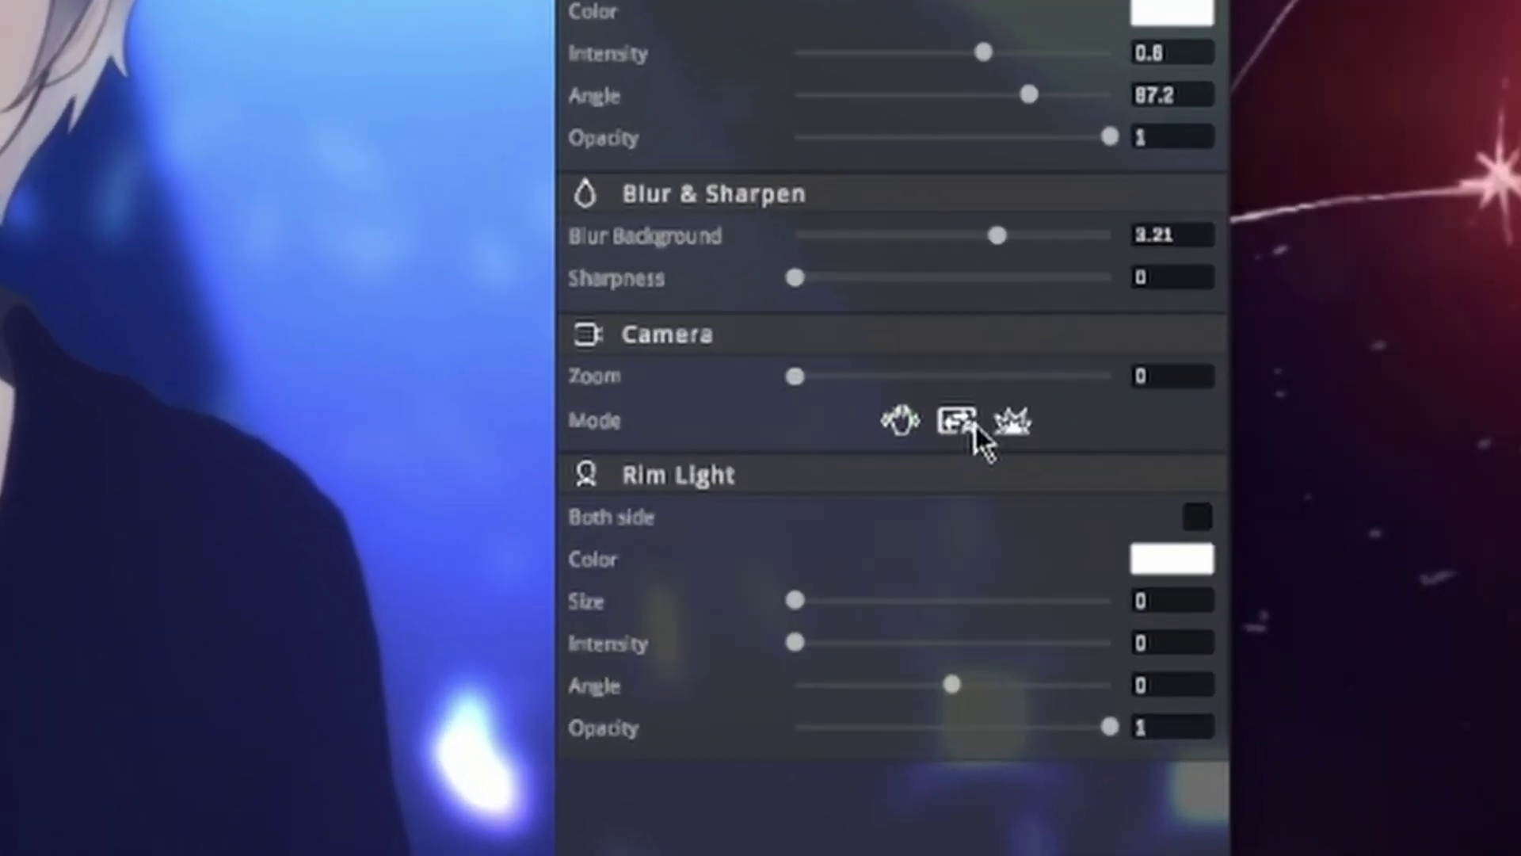
click(1197, 523)
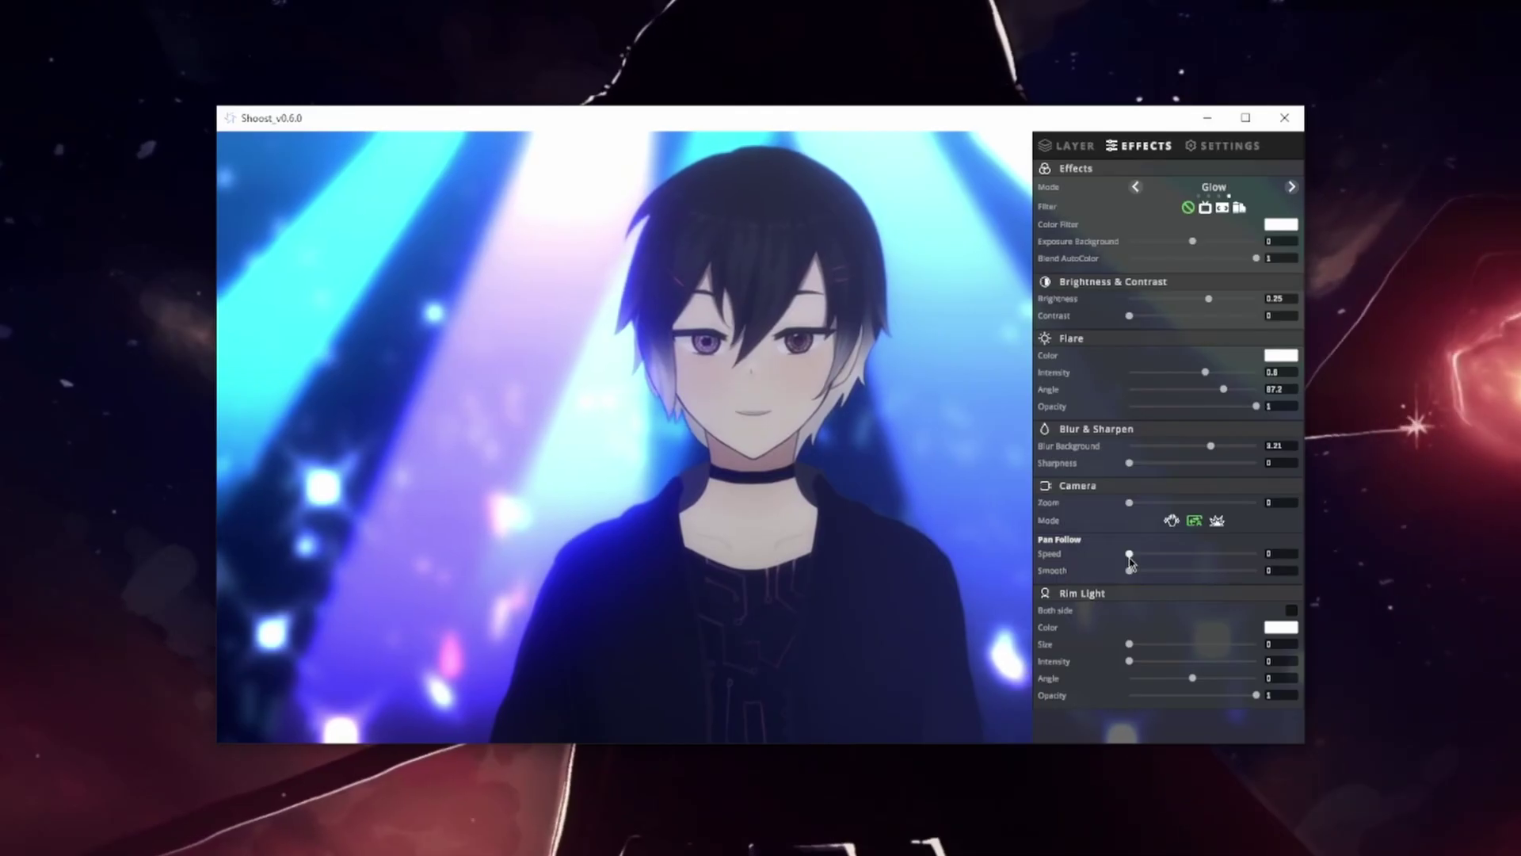
- Try Pan Follow speed 1 and smoothing 0.56, then switch Pan Follow off
drag(1130, 554, 1207, 567)
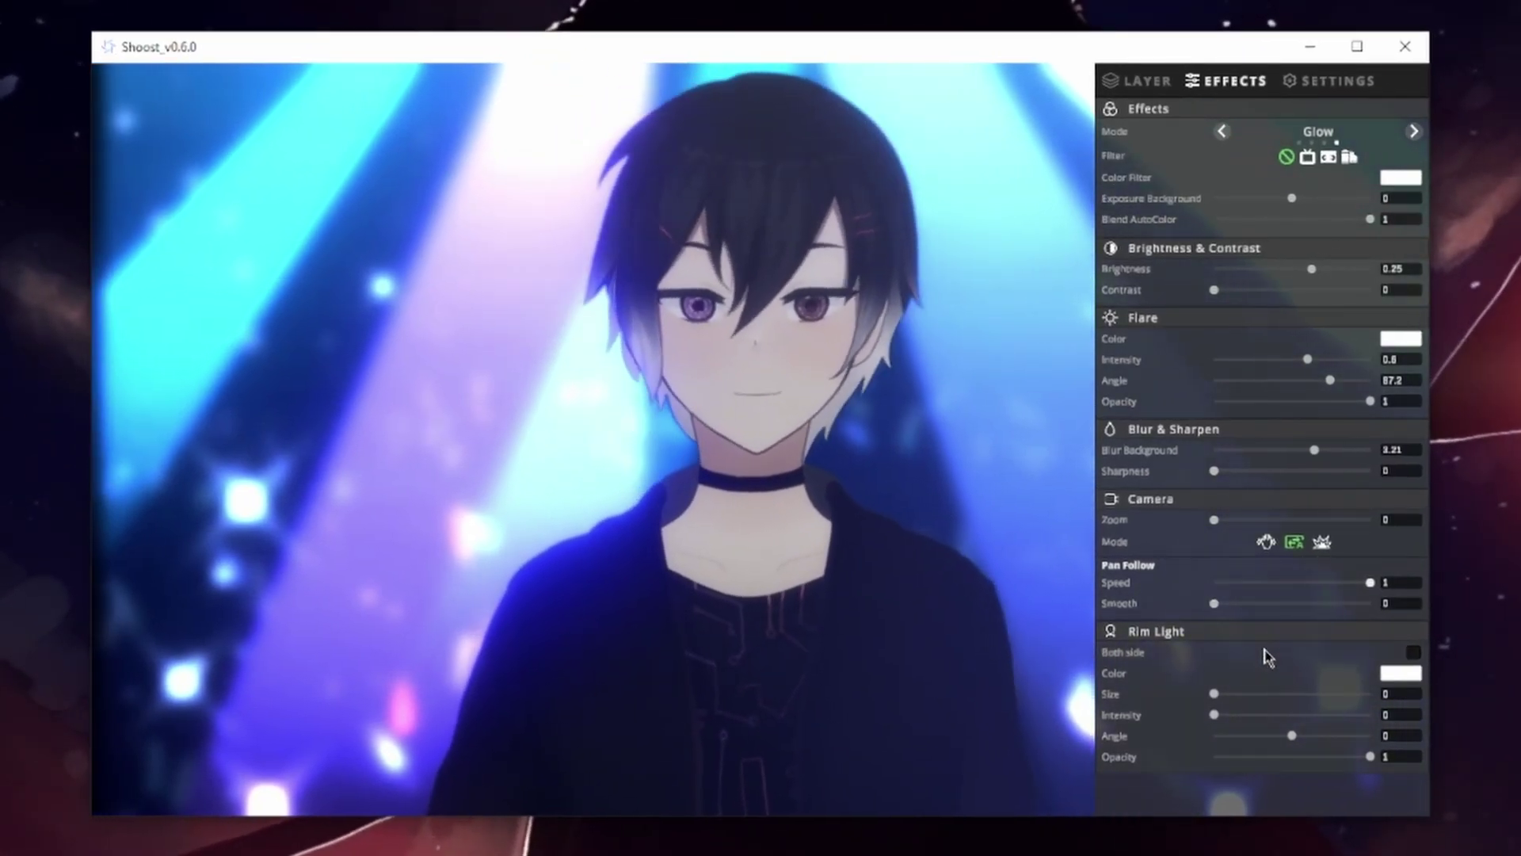
drag(1212, 605, 1222, 605)
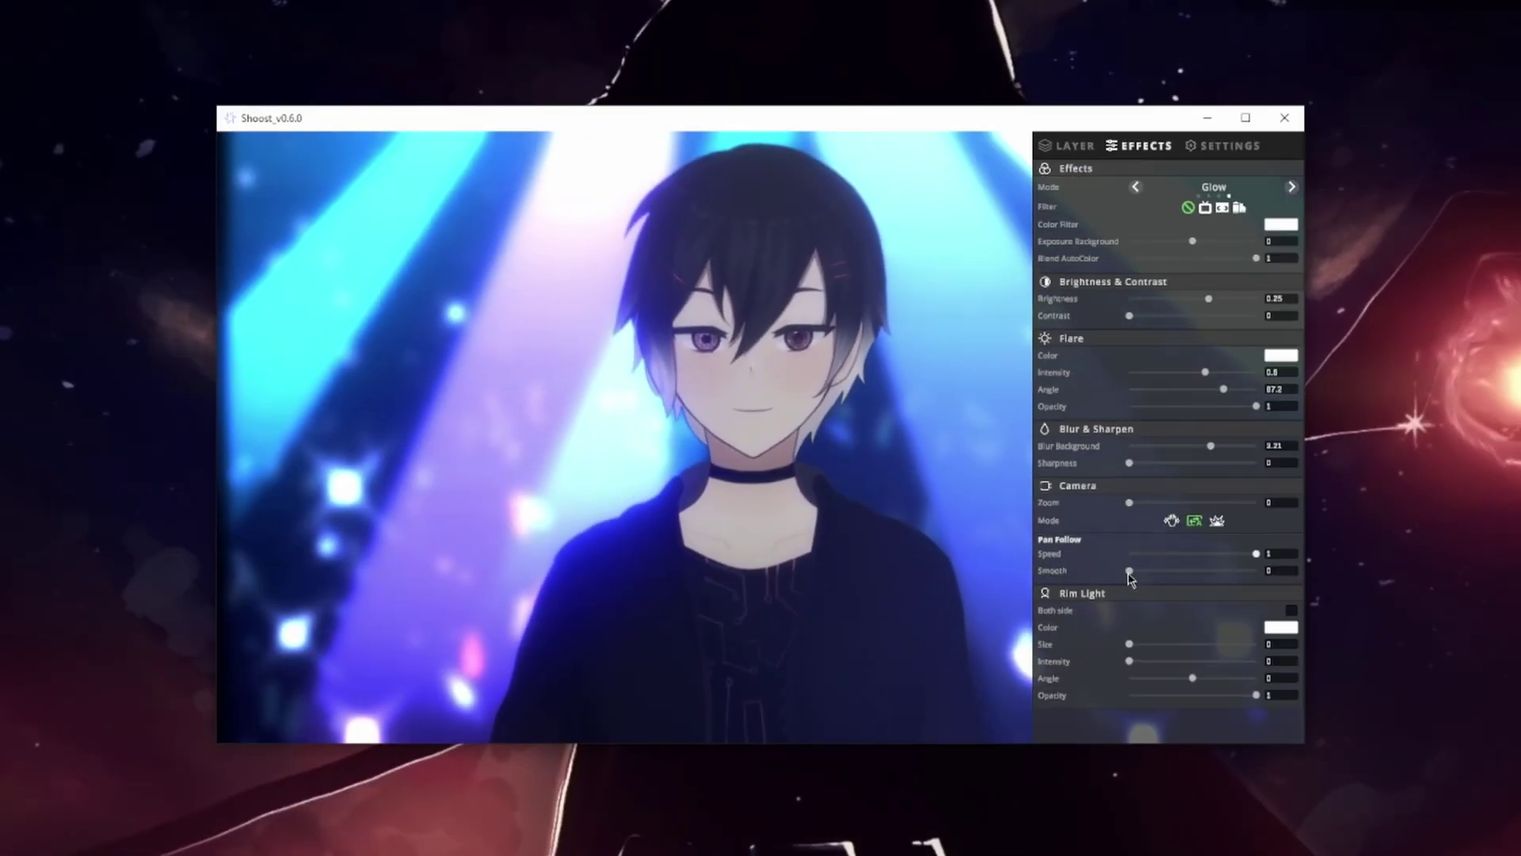
drag(1142, 572, 1185, 572)
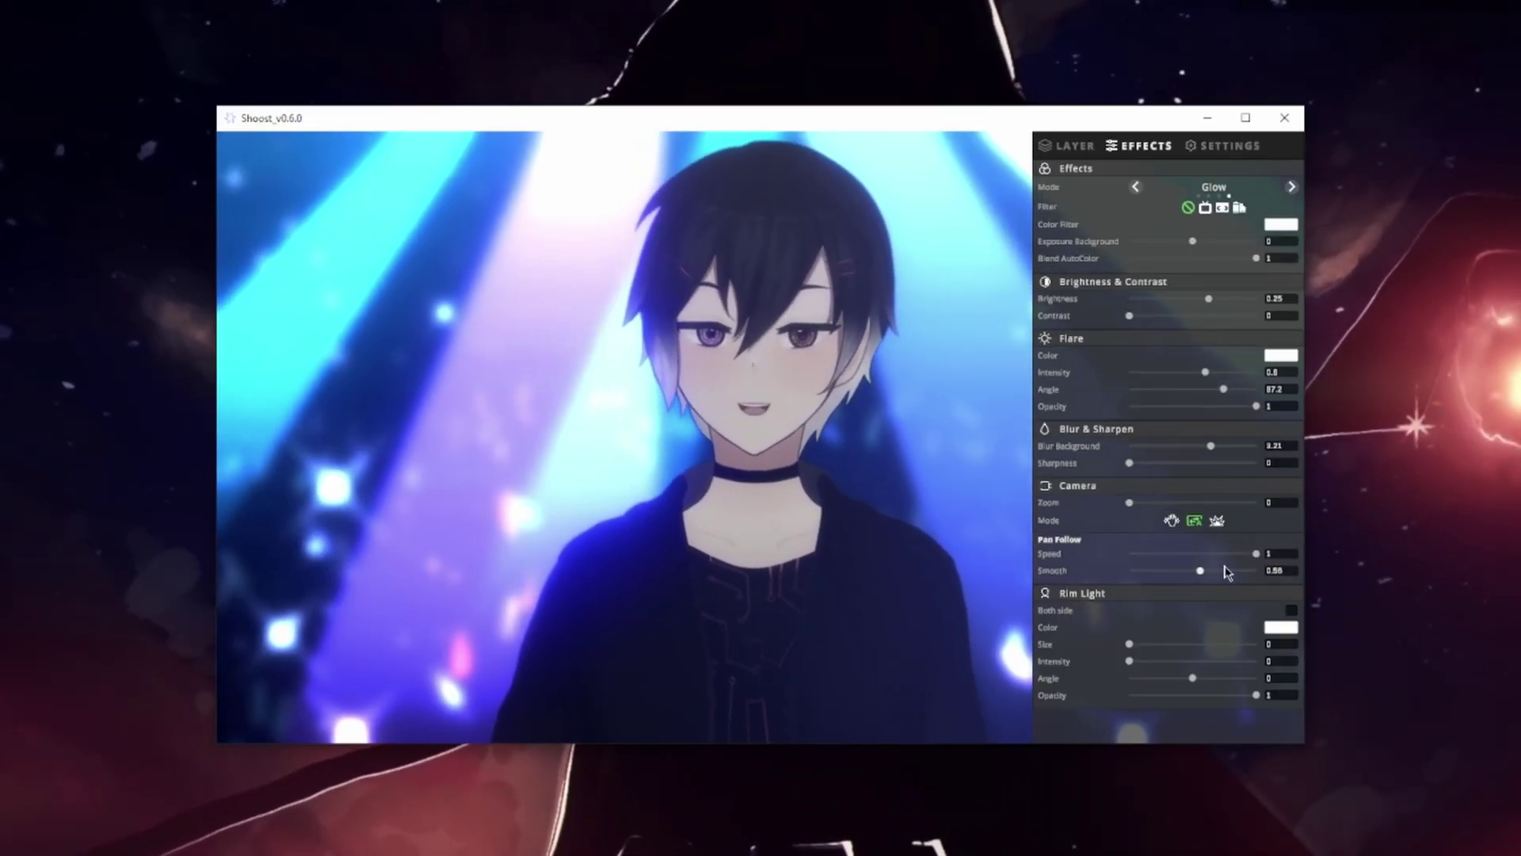
click(1194, 519)
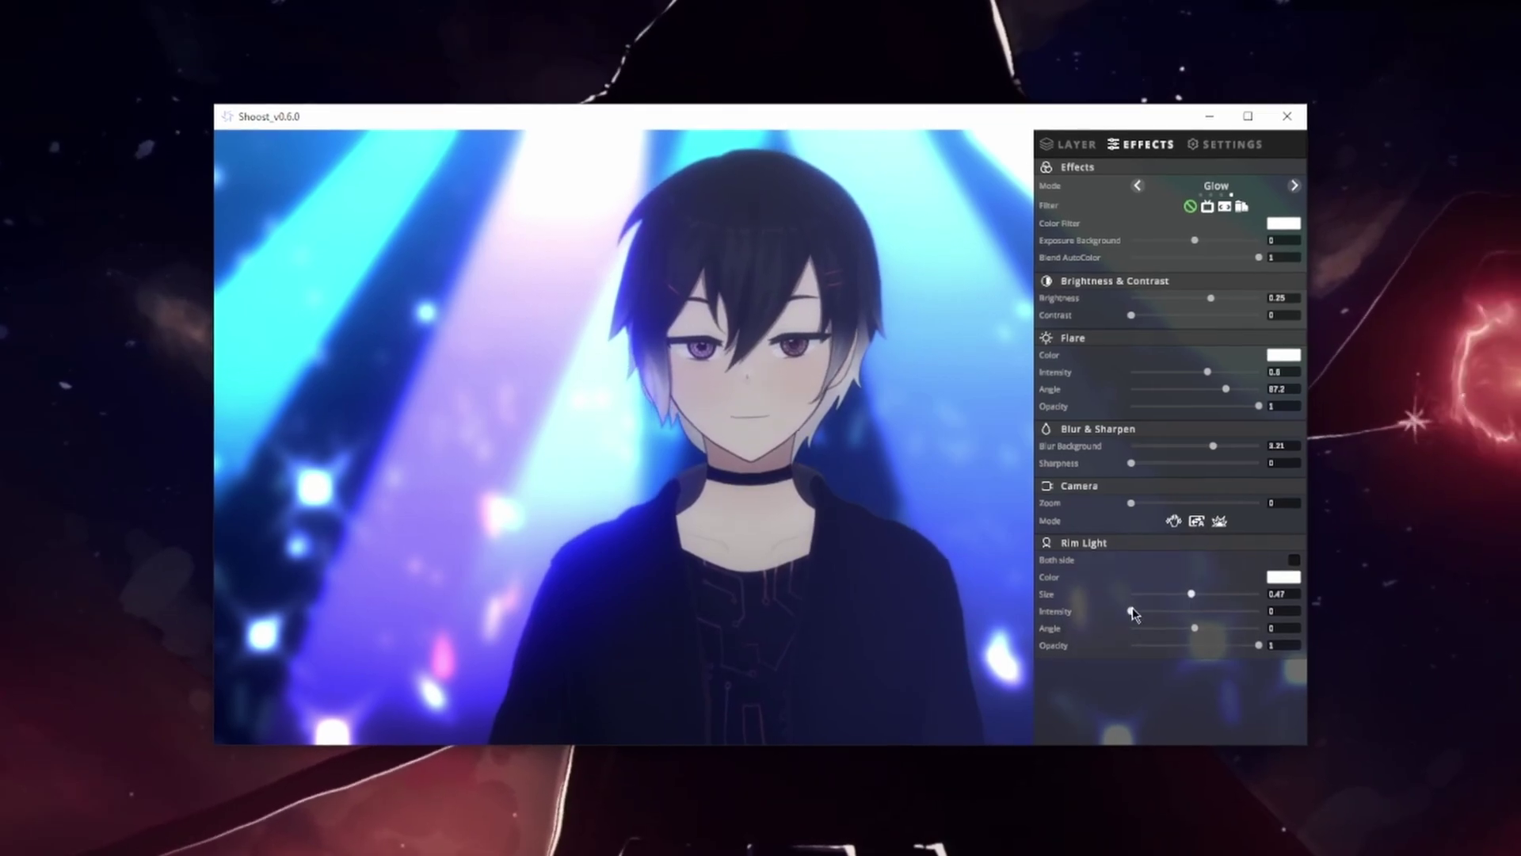
- Raise the avatar's rim light intensity to 3.41
drag(1132, 611, 1235, 643)
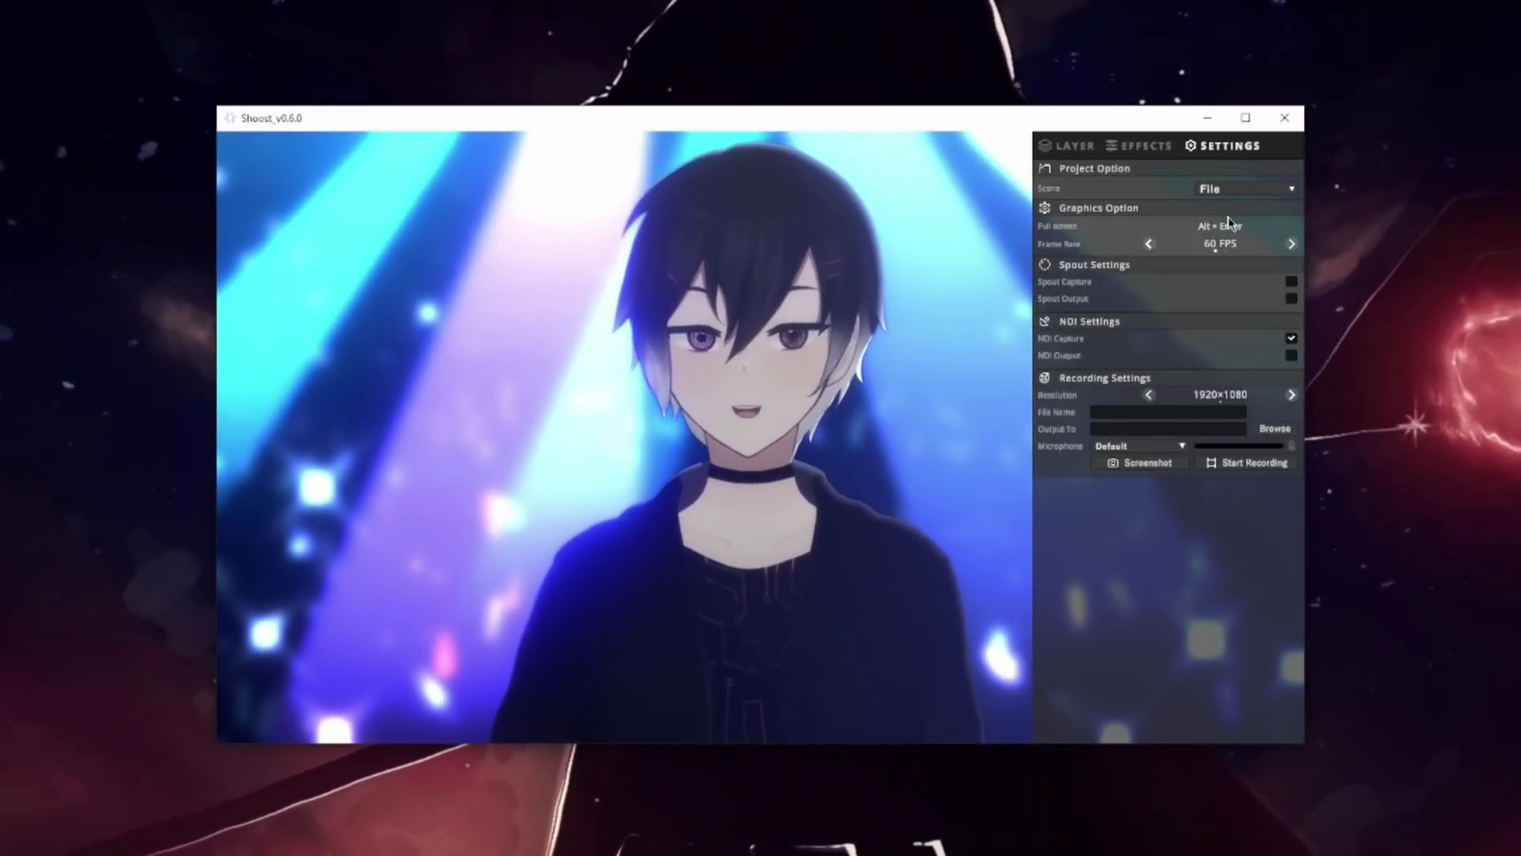
- Save the scene as a new project, toggle fullscreen on and off, and return frame rate from 30 to 60 FPS
click(1234, 192)
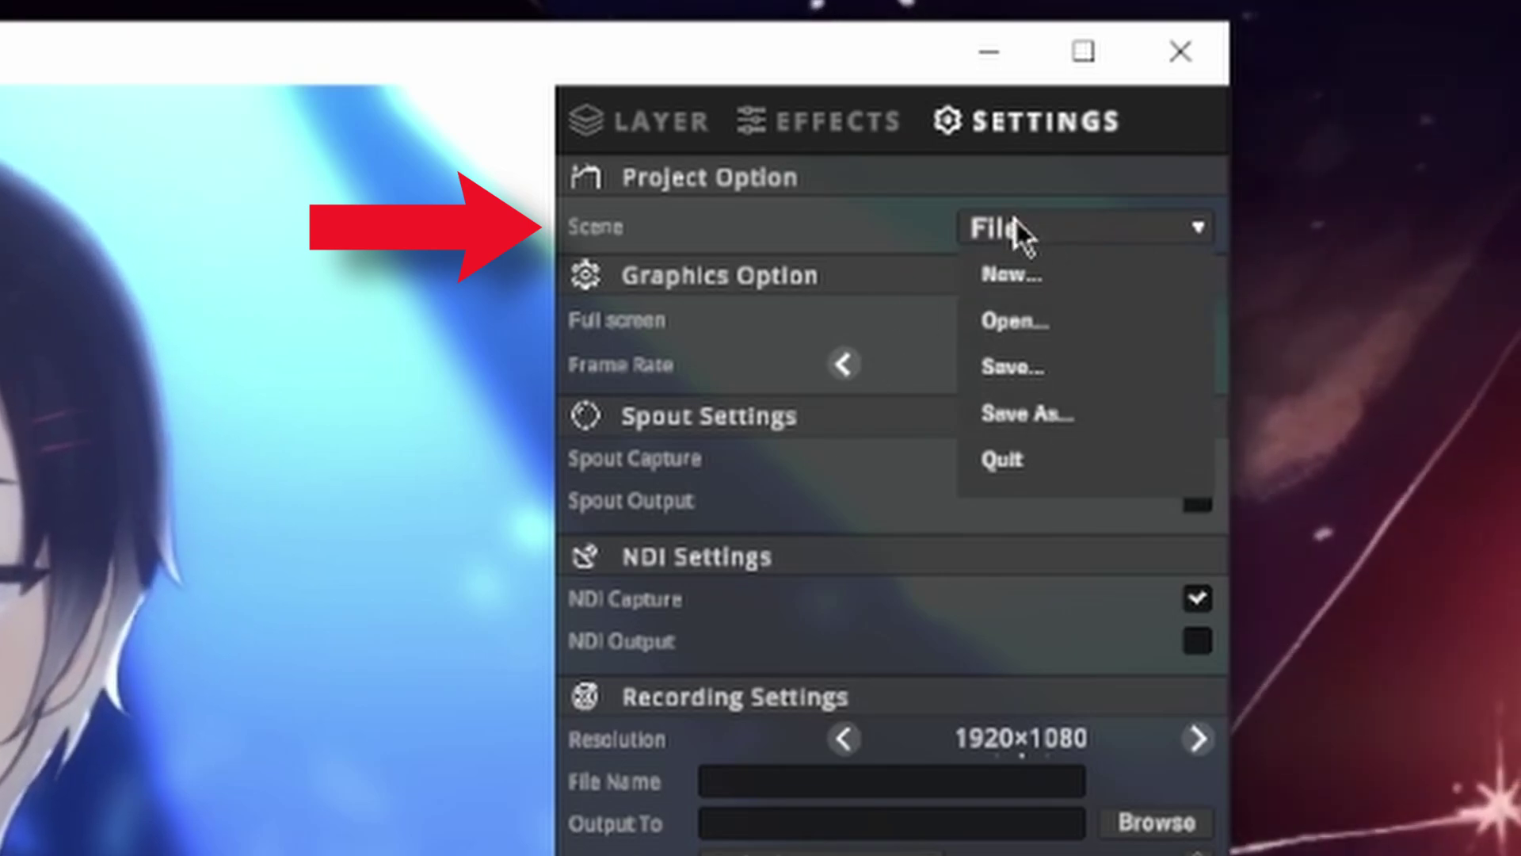
click(1028, 413)
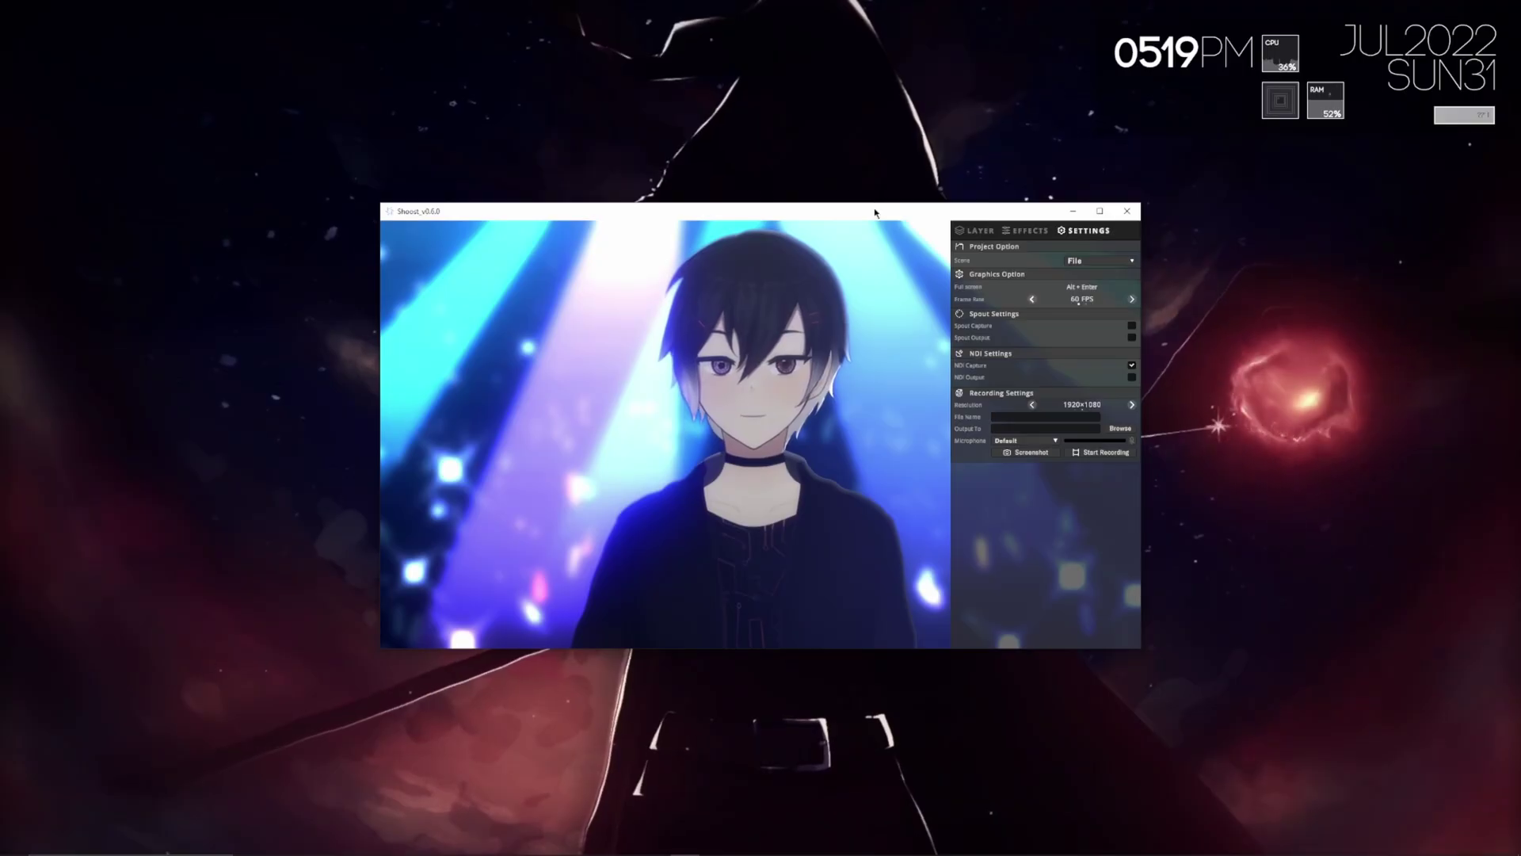
key(alt+Return)
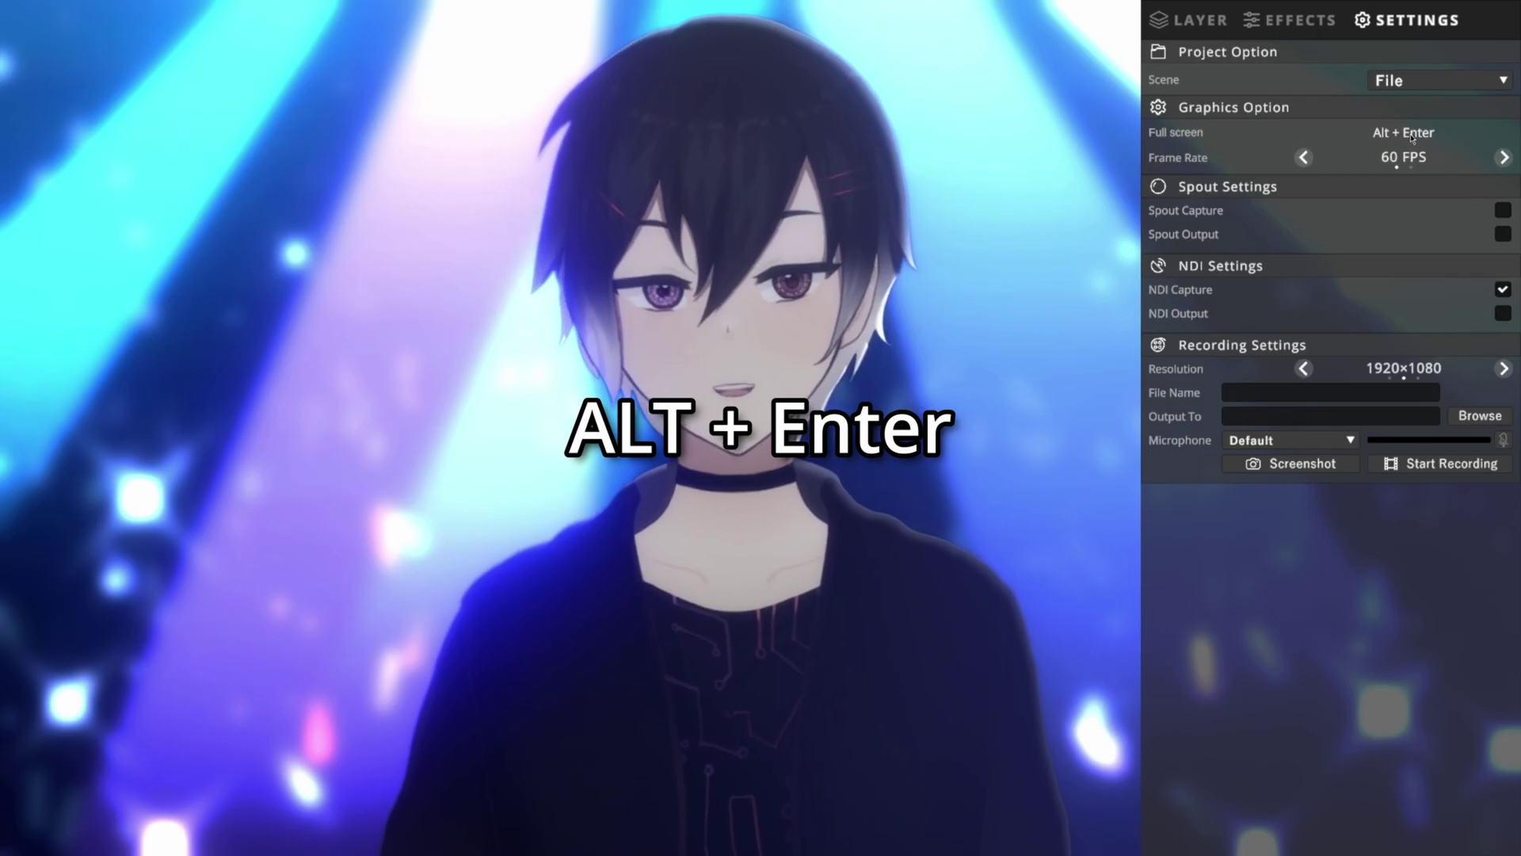
key(alt+Return)
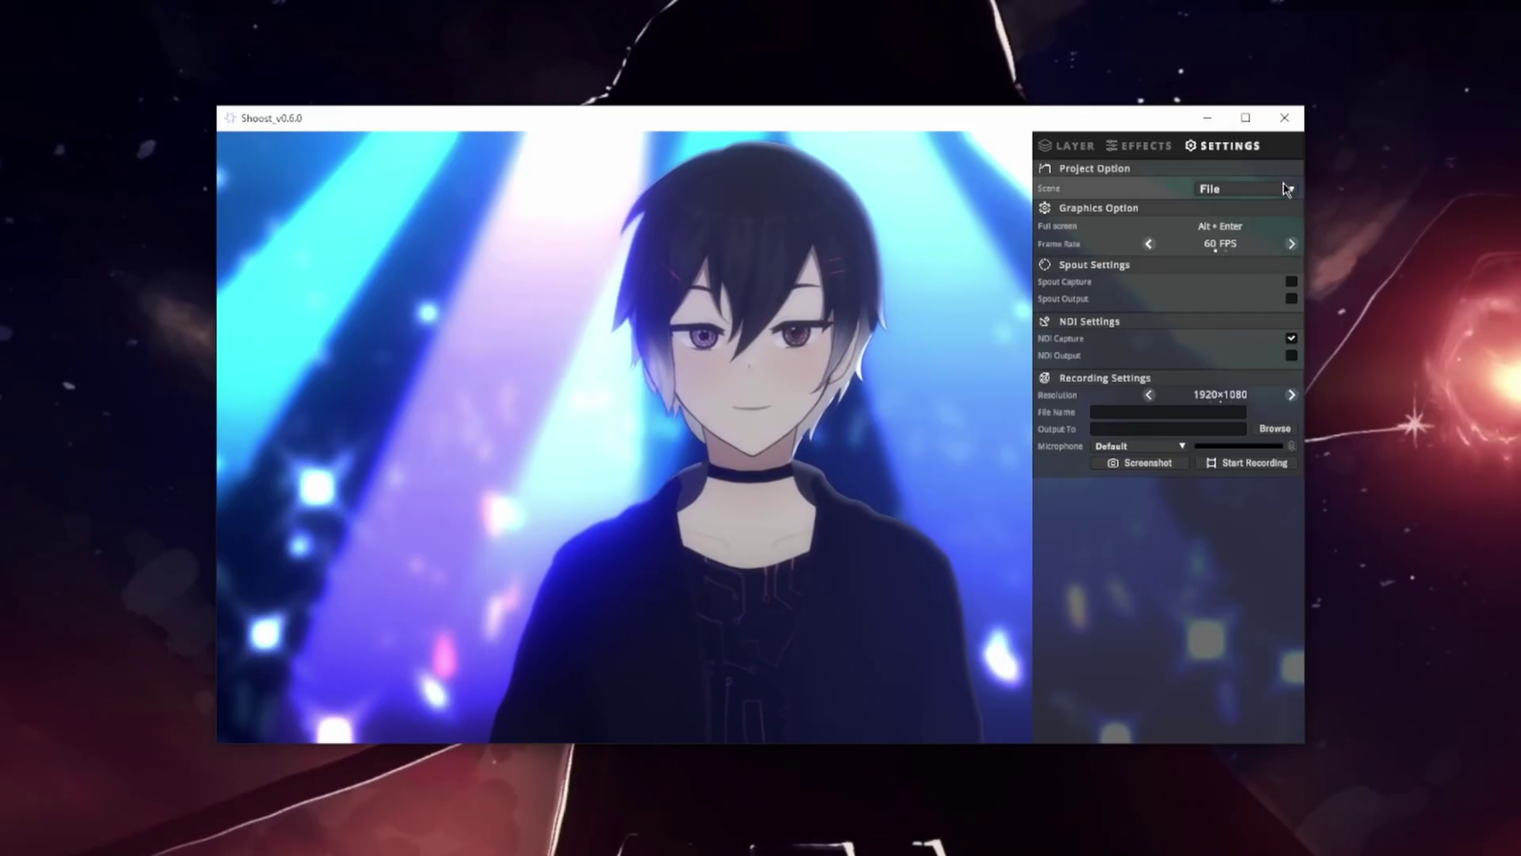
click(1131, 299)
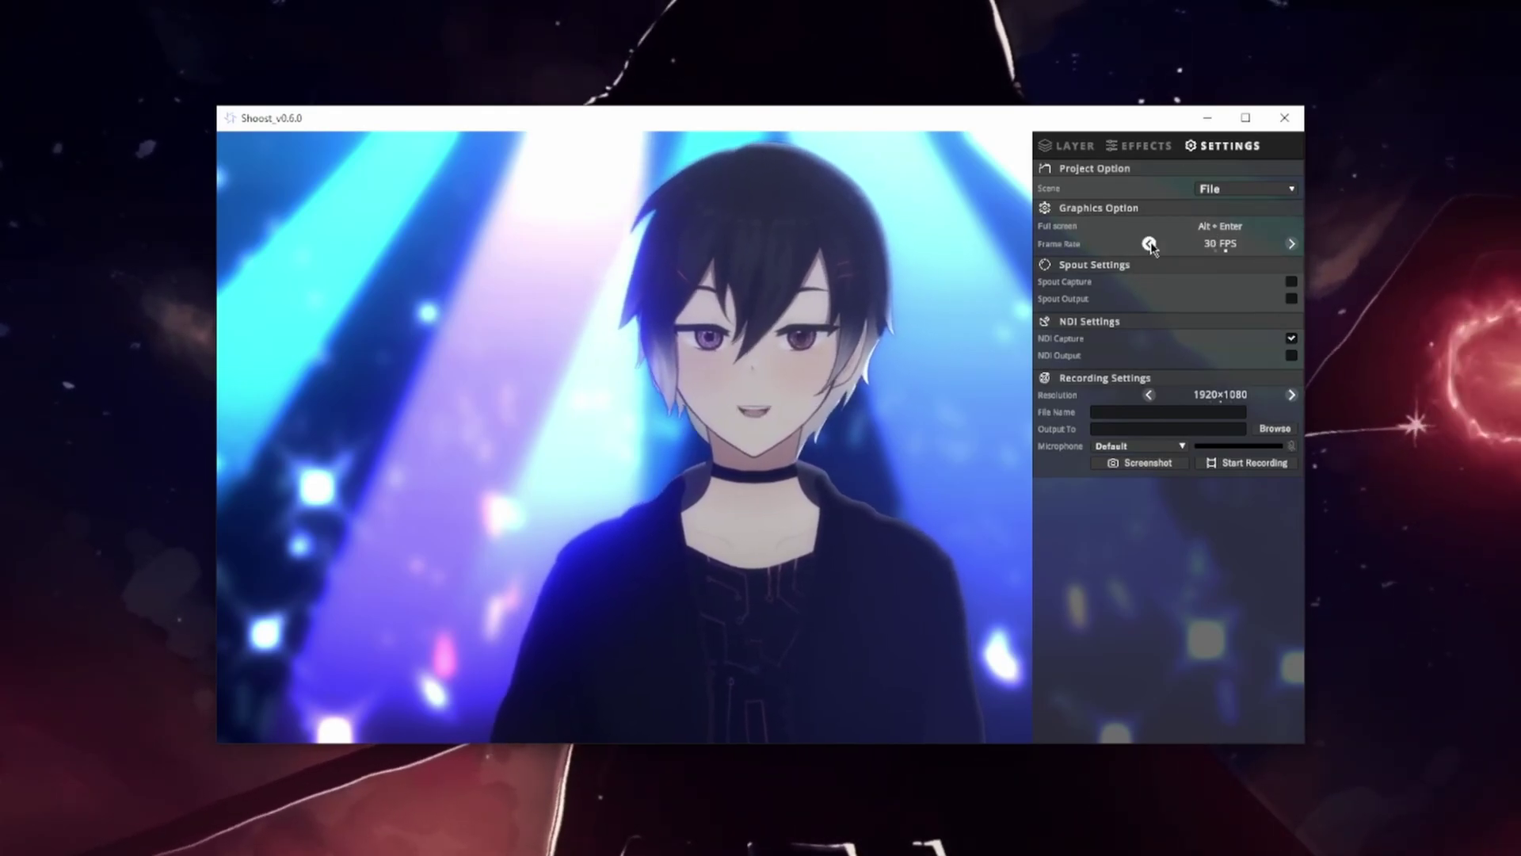
click(1148, 243)
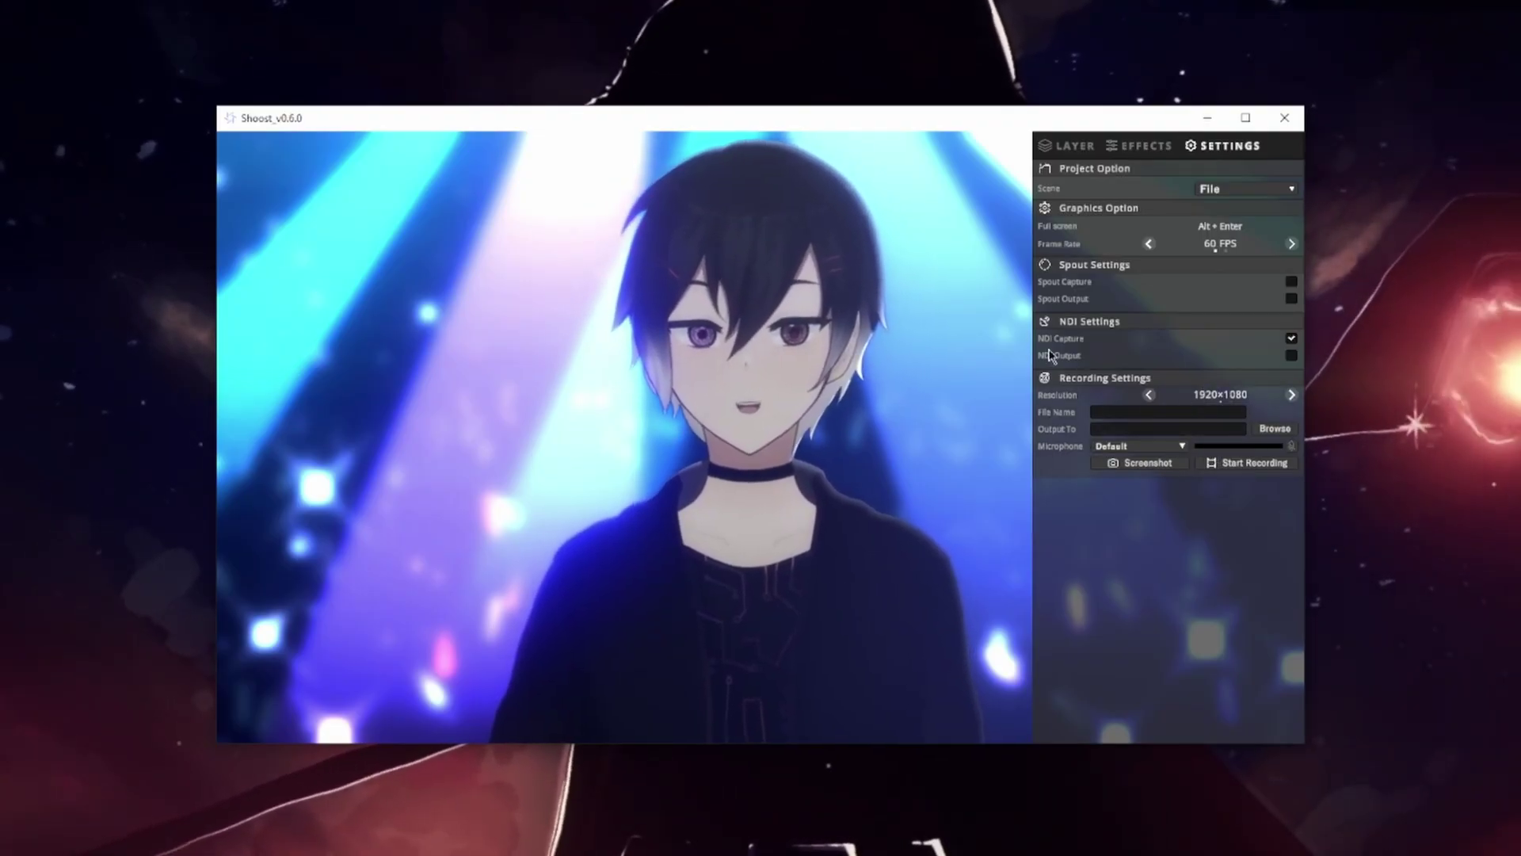
- Keep recording resolution at 1920×1080, set the output location, and choose VoiceMeeter Output as microphone
click(1291, 397)
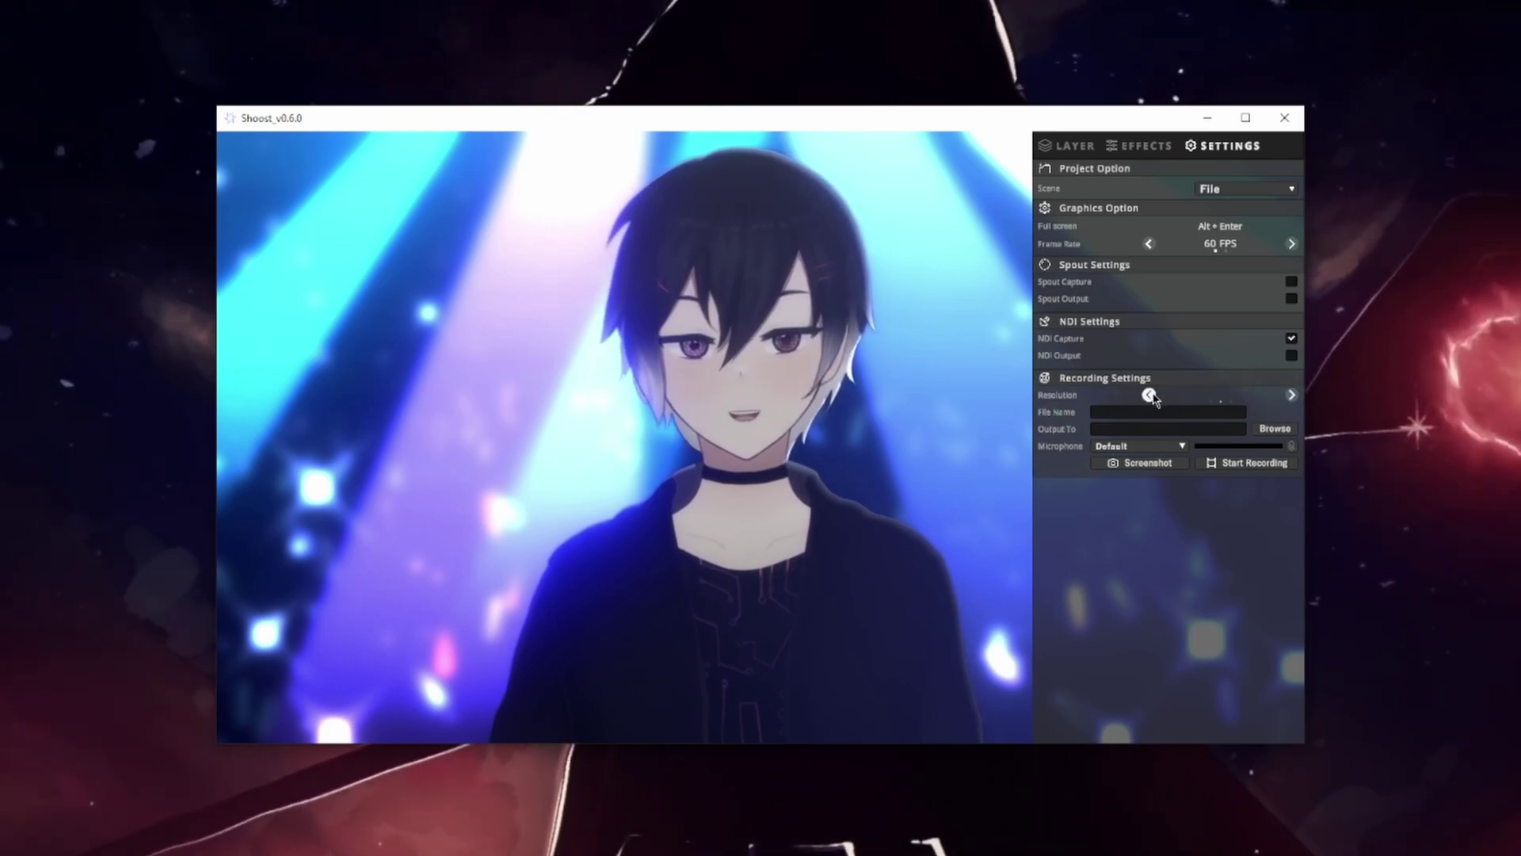
click(1101, 431)
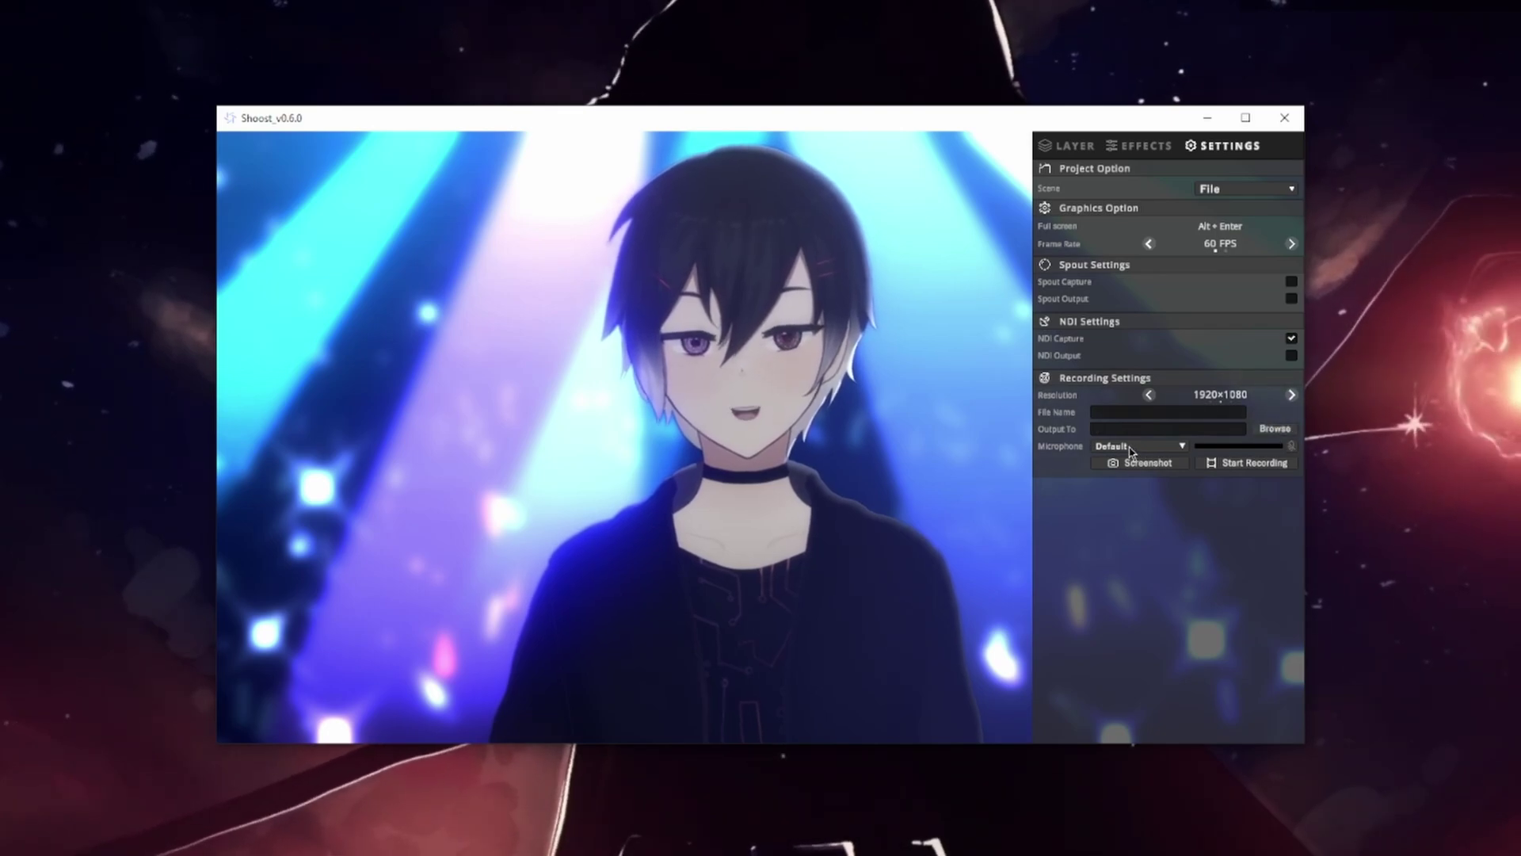
click(1131, 447)
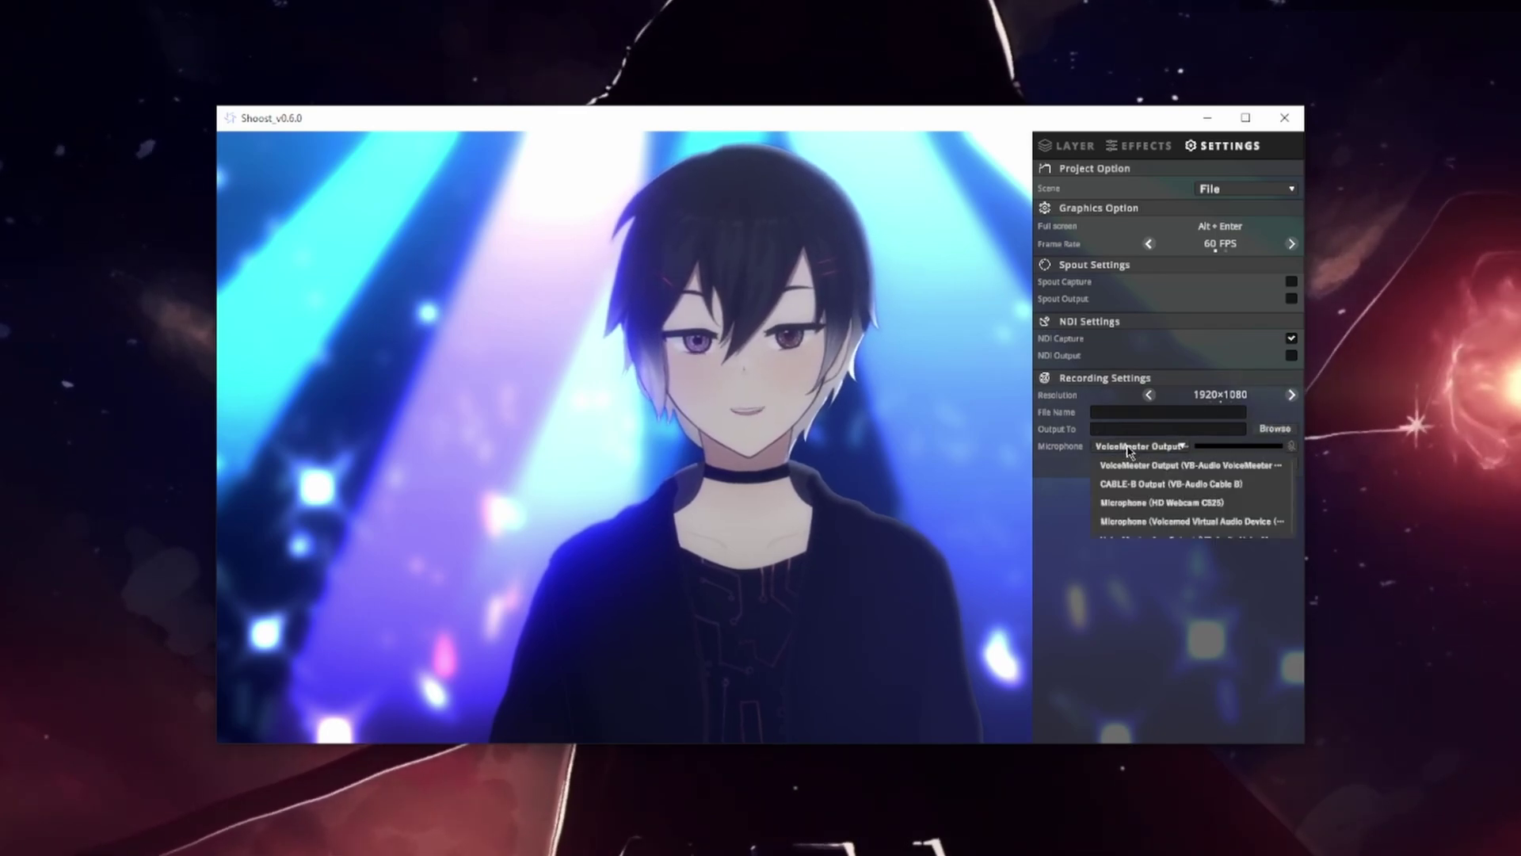
click(1070, 513)
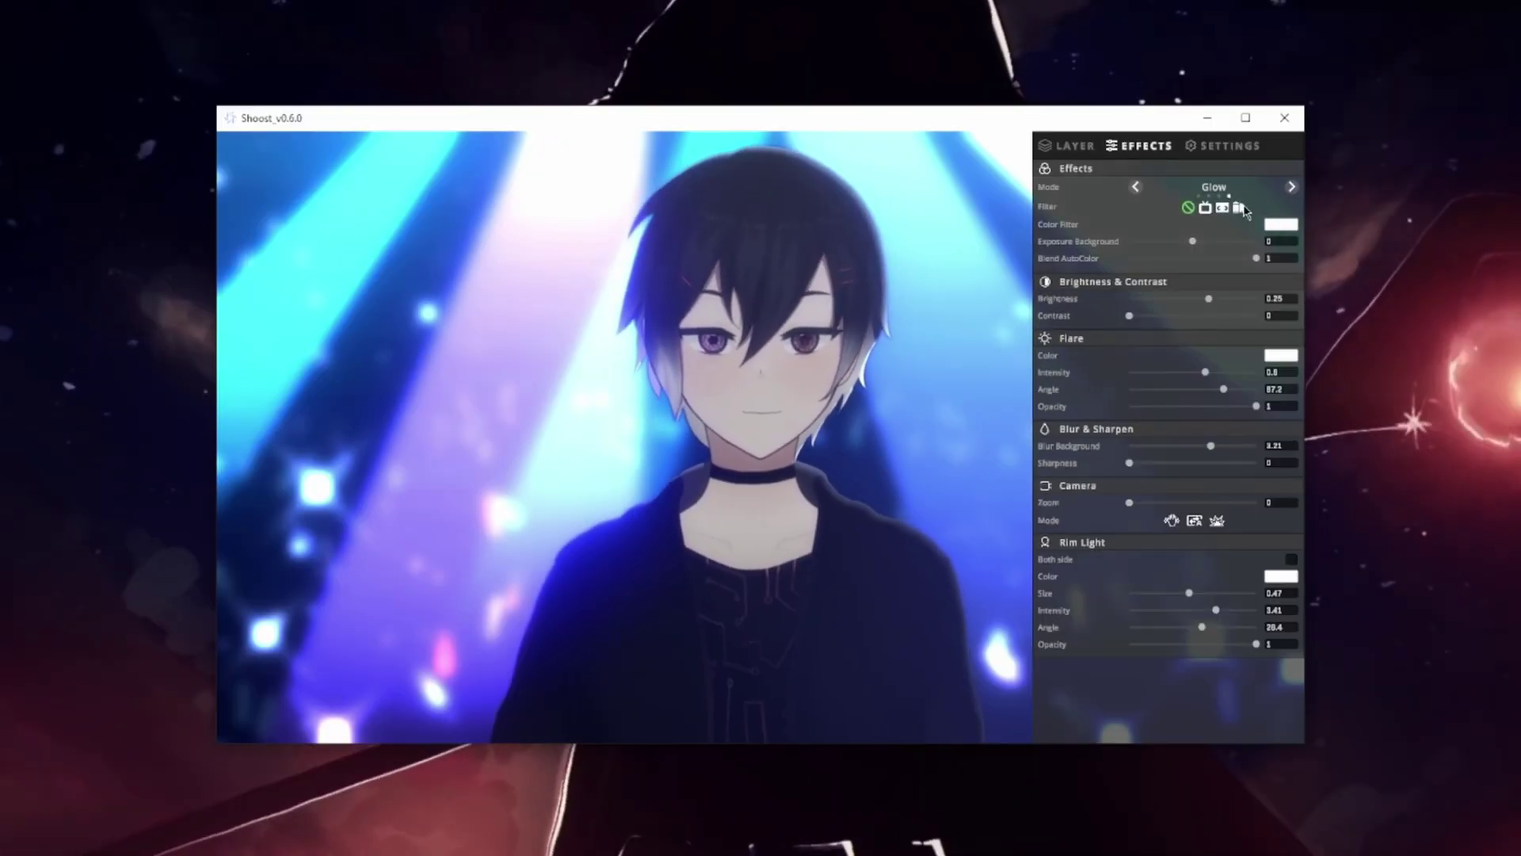
- Set background exposure 0.2, brightness 0.38, contrast 0.1, and strengthen the flare
drag(1322, 185, 1333, 191)
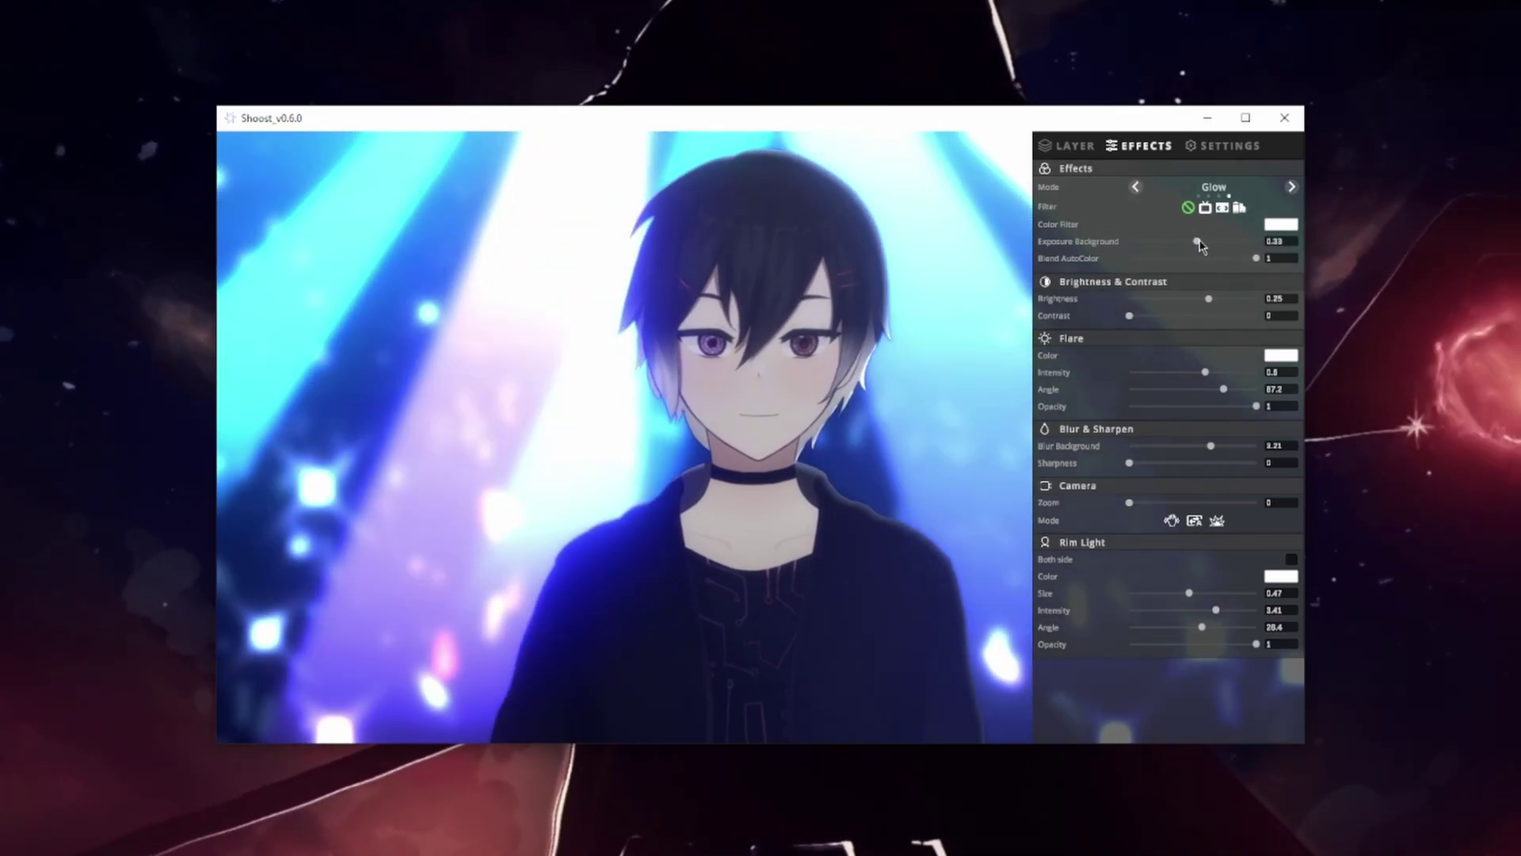
drag(1200, 245, 1195, 241)
drag(1208, 298, 1215, 298)
drag(1129, 315, 1142, 315)
drag(1214, 371, 1196, 389)
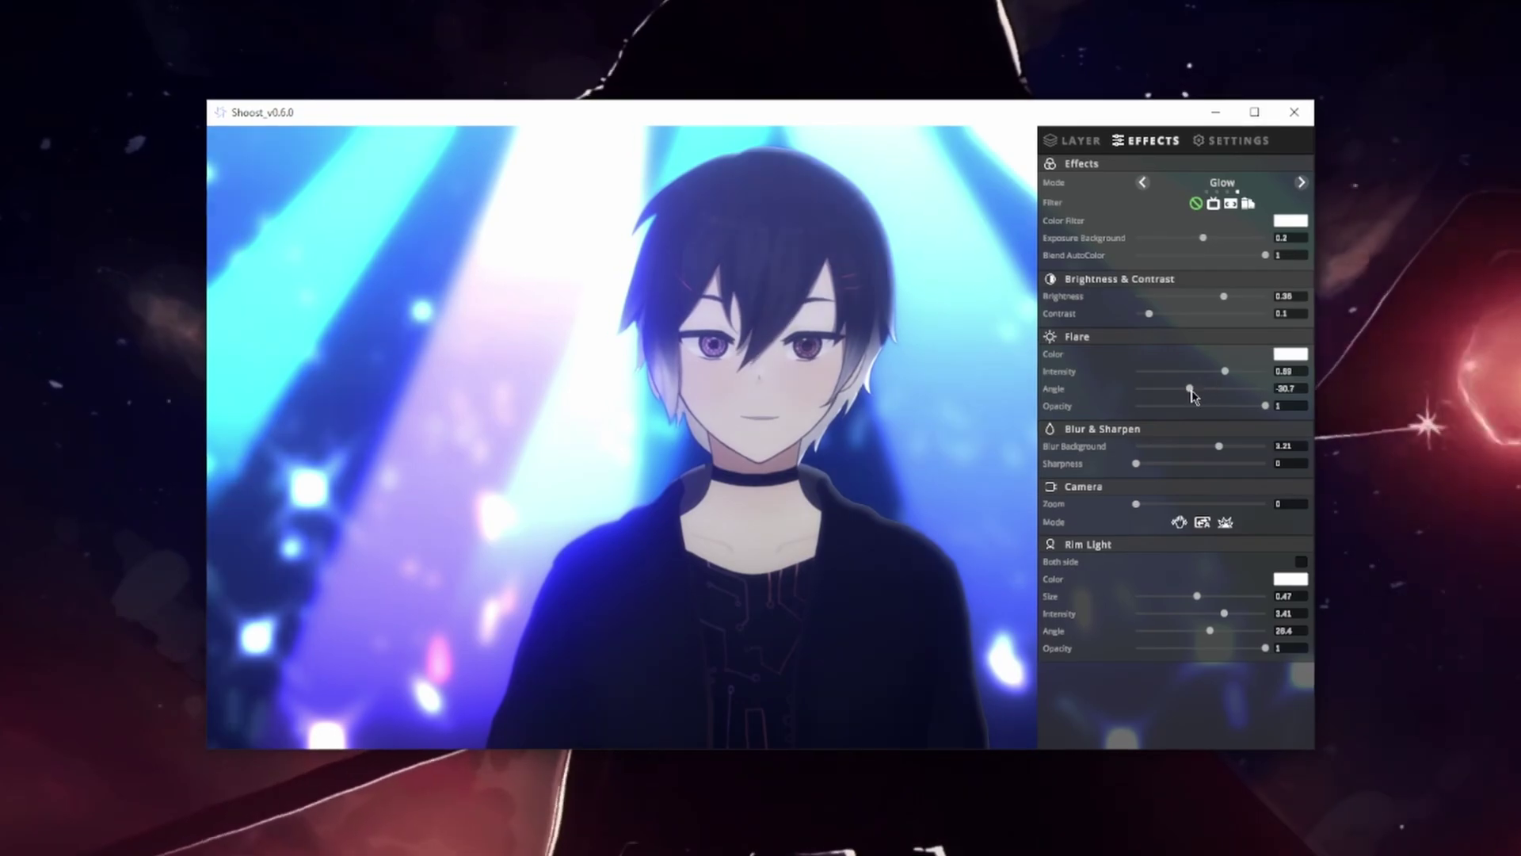
- Set flare angle -8.03, blur 1.67, zoom 0.98, camera shake 0.87, rim size 0.71, brightness 0.45
drag(1217, 446, 1183, 505)
click(1184, 523)
drag(1141, 558, 1189, 559)
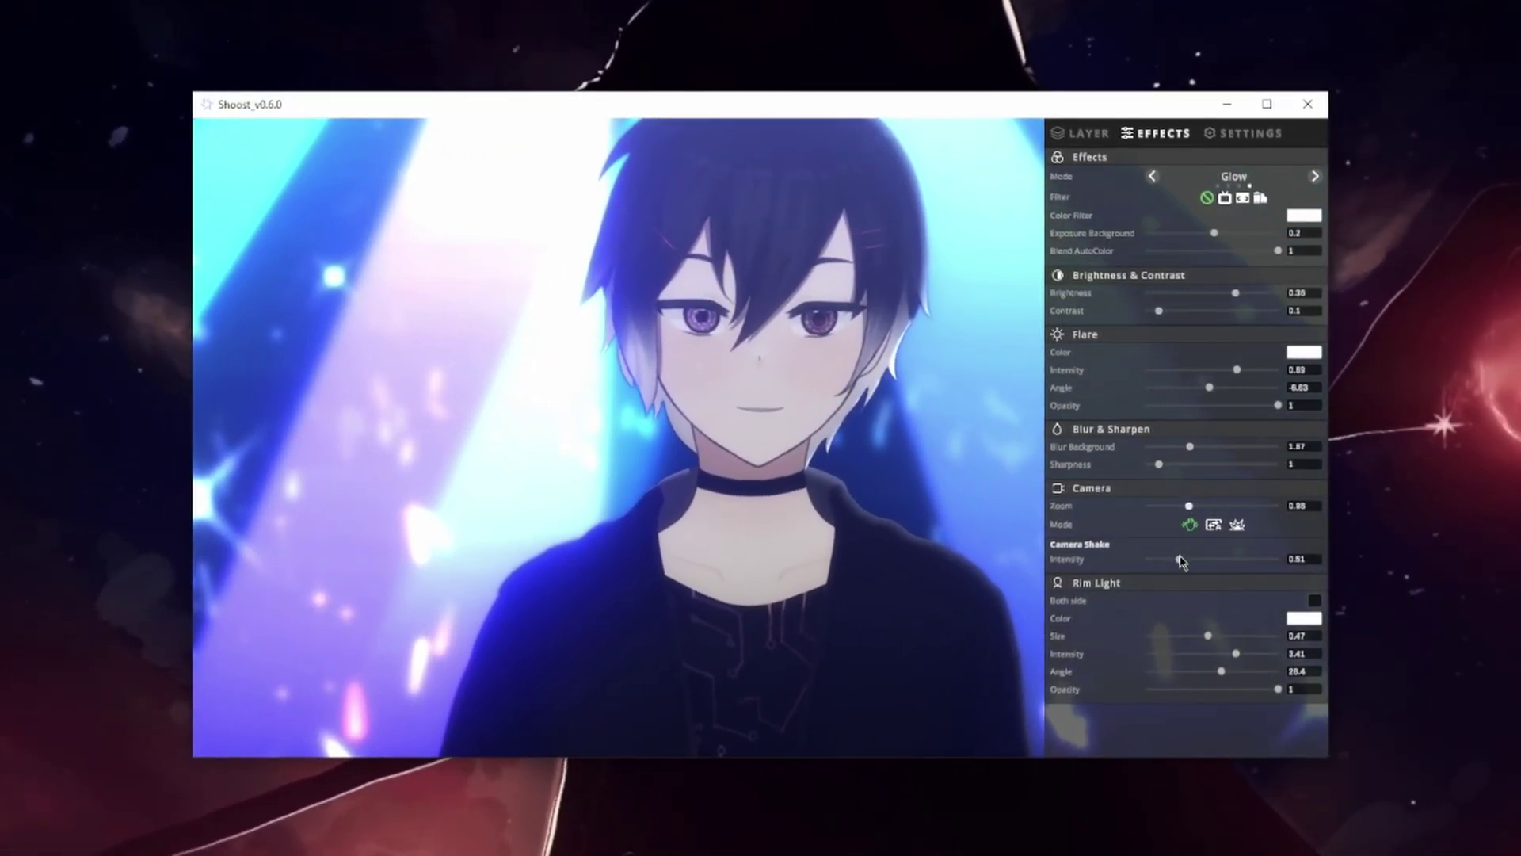
drag(1207, 635, 1253, 657)
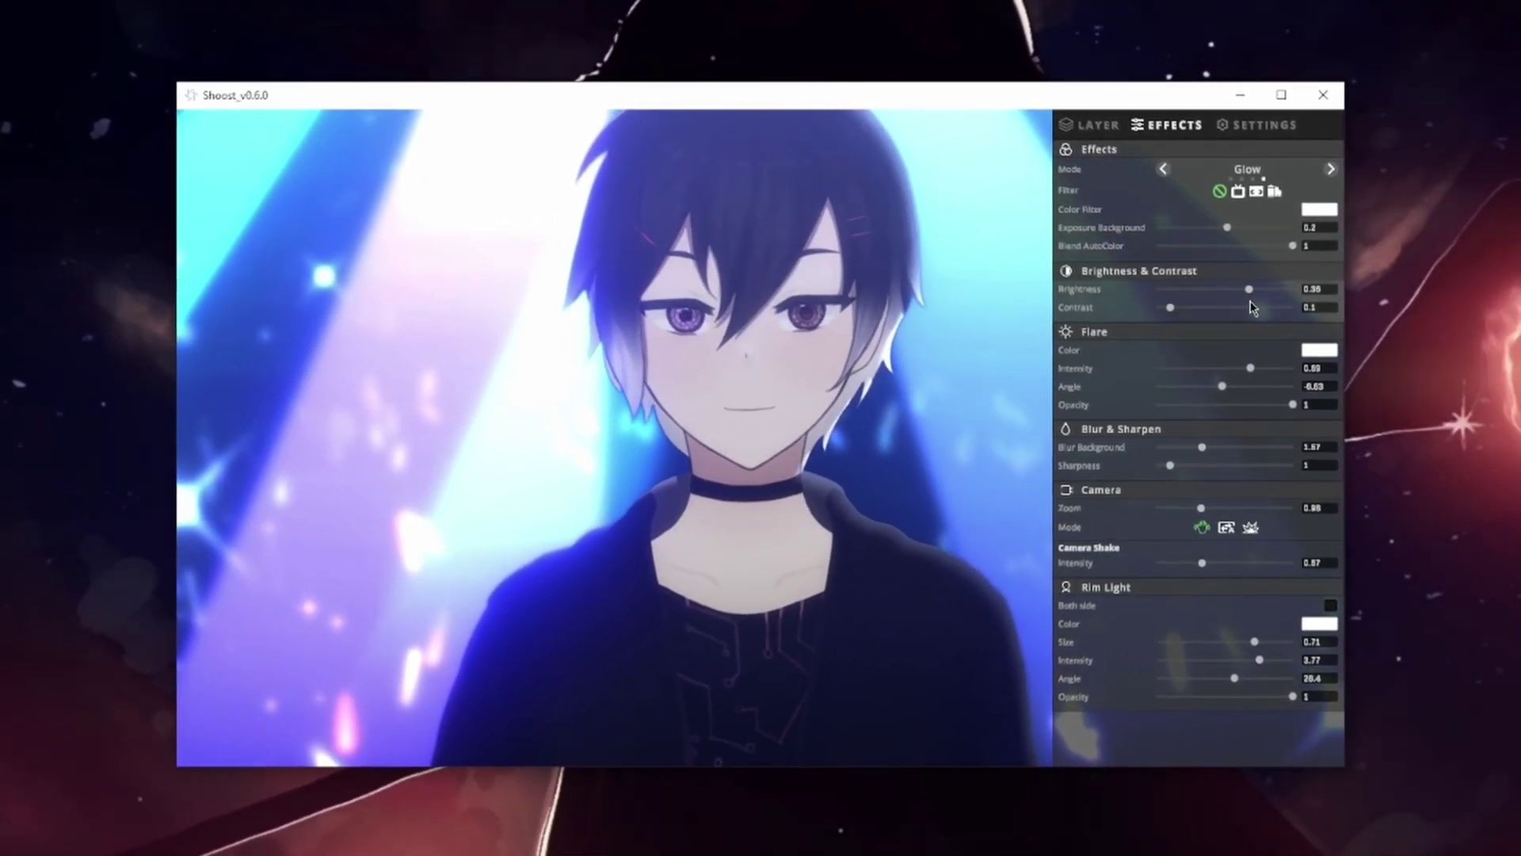
drag(1249, 290, 1256, 288)
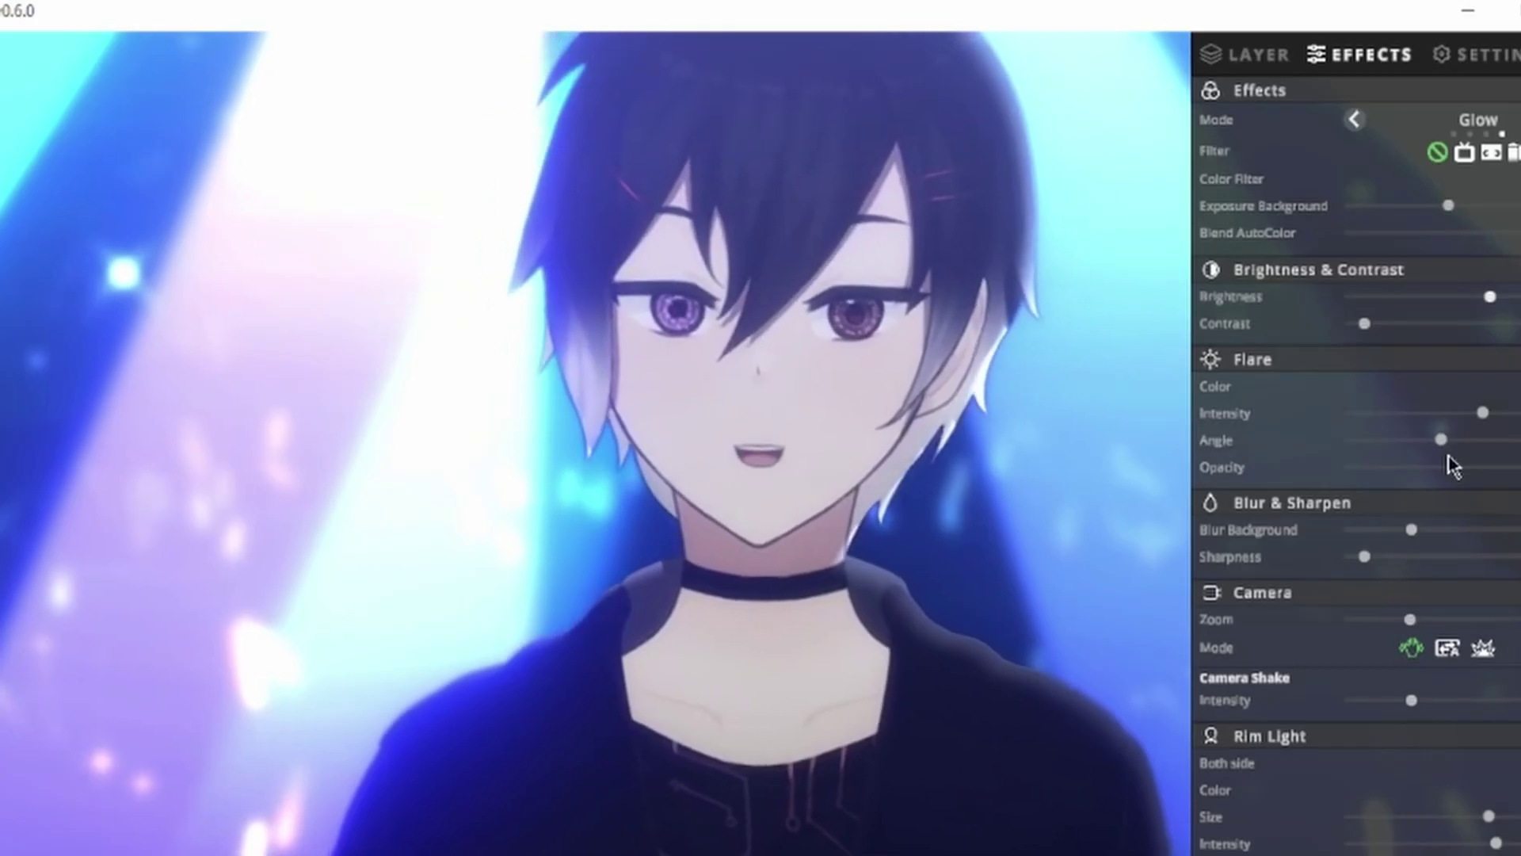